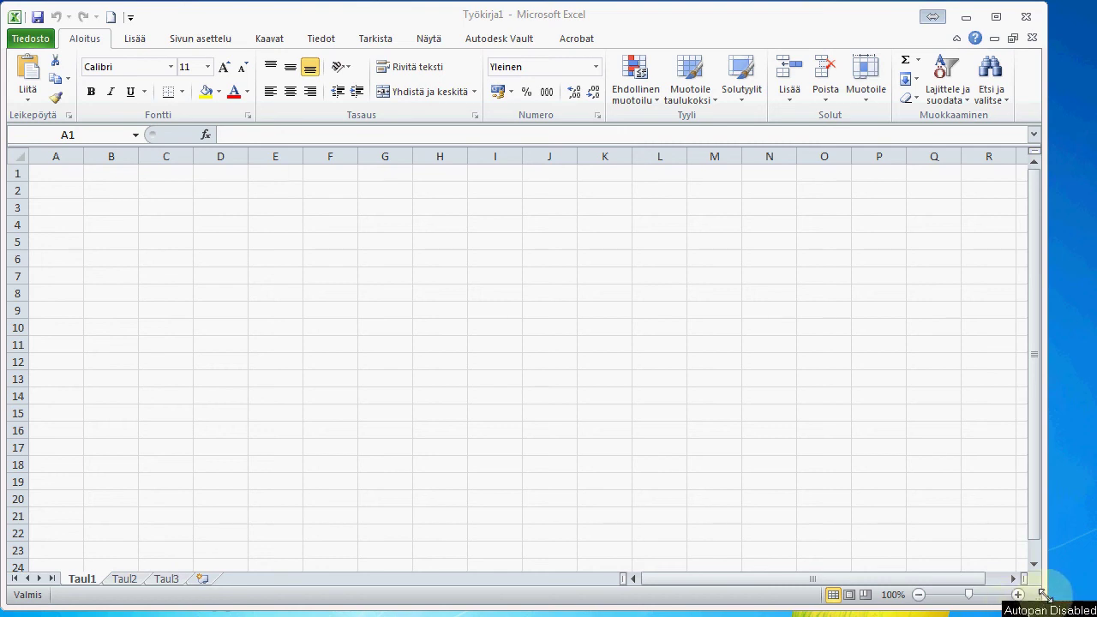
# Step: Resize the blank Työkirja1 workbook window to fill the whole screen
pyautogui.moveTo(1044, 595); pyautogui.dragTo(1095, 615)
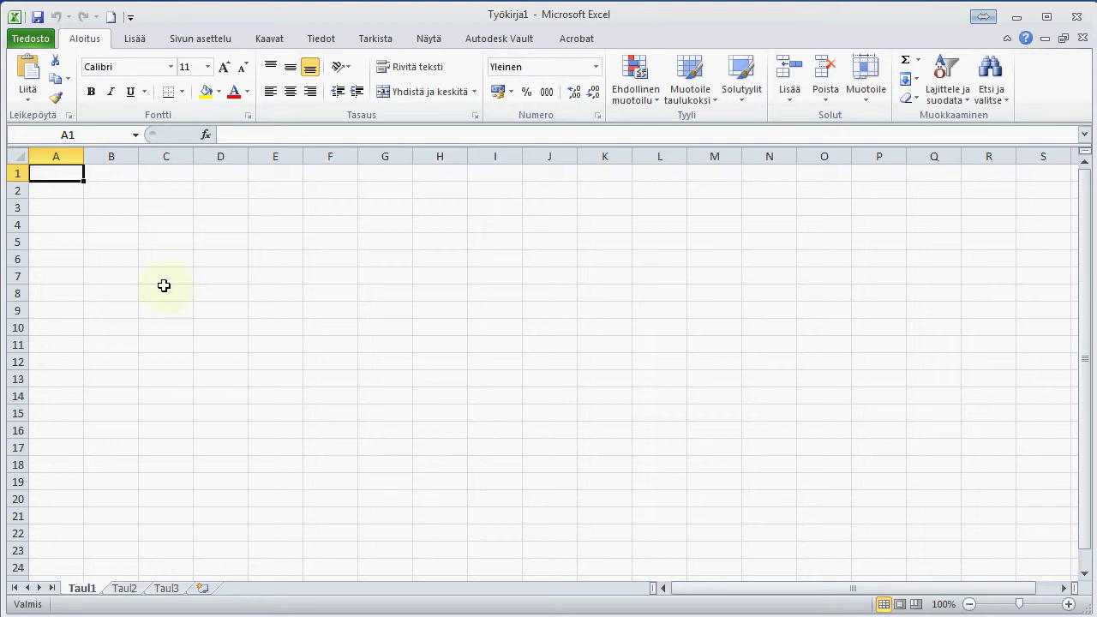
# Step: Enter the title Tuntikirjanpito in C4 and the label Alkamispäivä in F4
pyautogui.click(177, 227)
pyautogui.write('T')
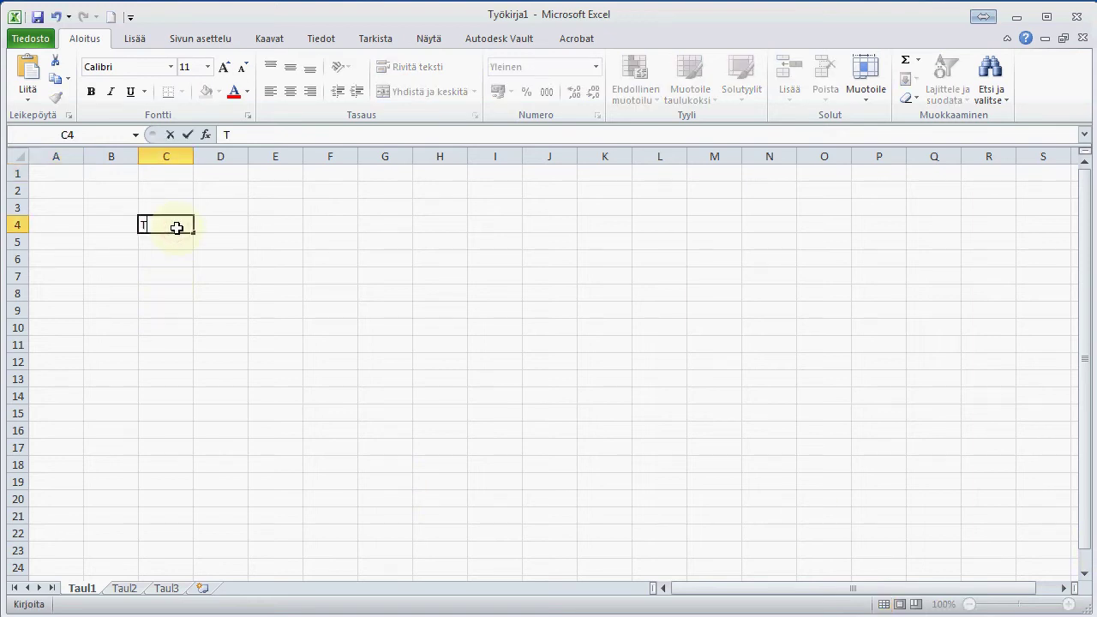
pyautogui.write('untikir')
pyautogui.write('janpi')
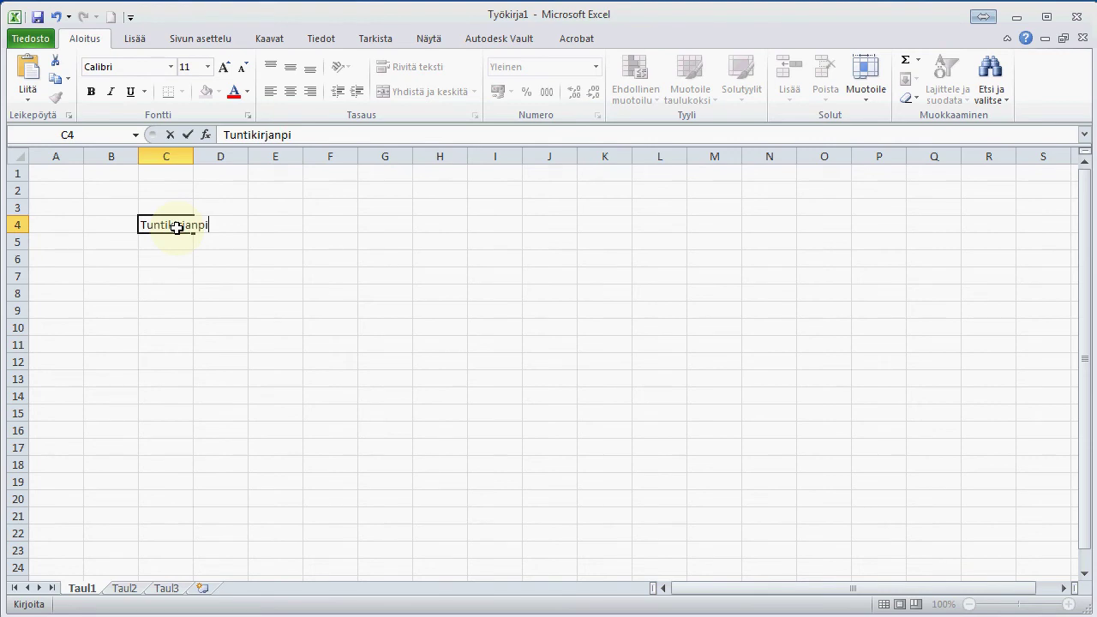
pyautogui.write('to')
pyautogui.press('Tab')
pyautogui.press('Tab')
pyautogui.press('Tab')
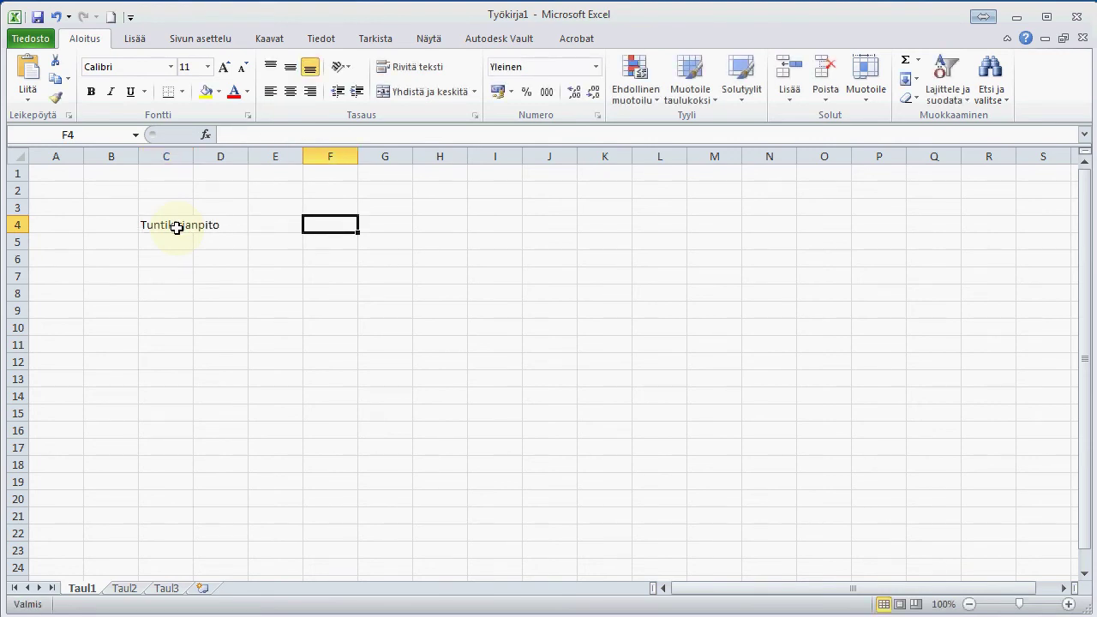
pyautogui.write('Alkamois')
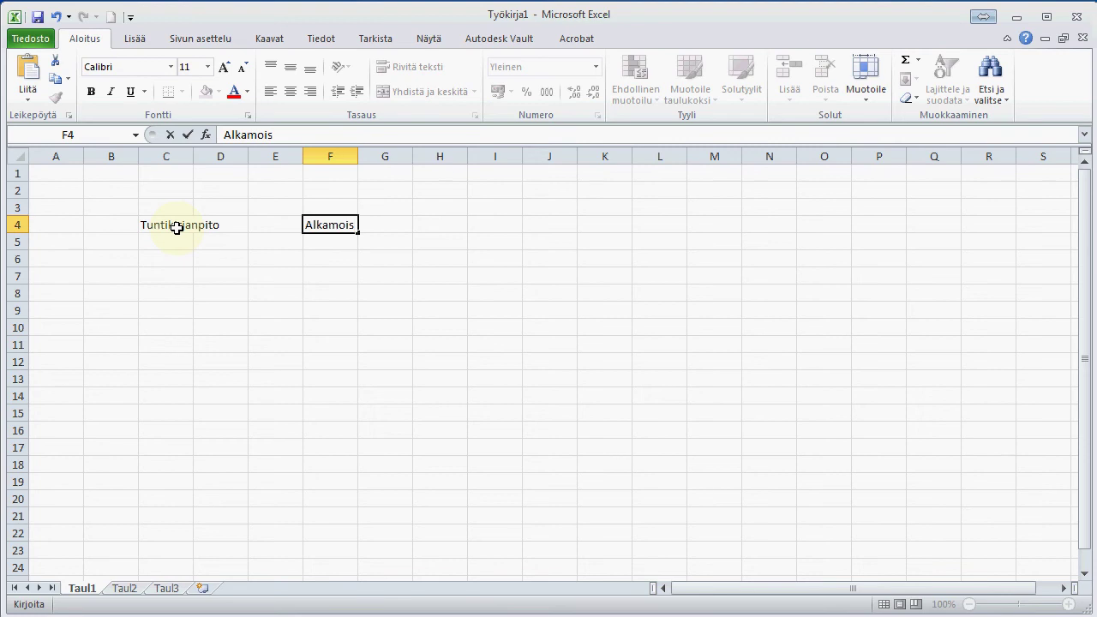
pyautogui.press('BackSpace')
pyautogui.press('BackSpace')
pyautogui.press('BackSpace')
pyautogui.write('ispäi')
pyautogui.write('vä')
pyautogui.press('Tab')
pyautogui.press('Tab')
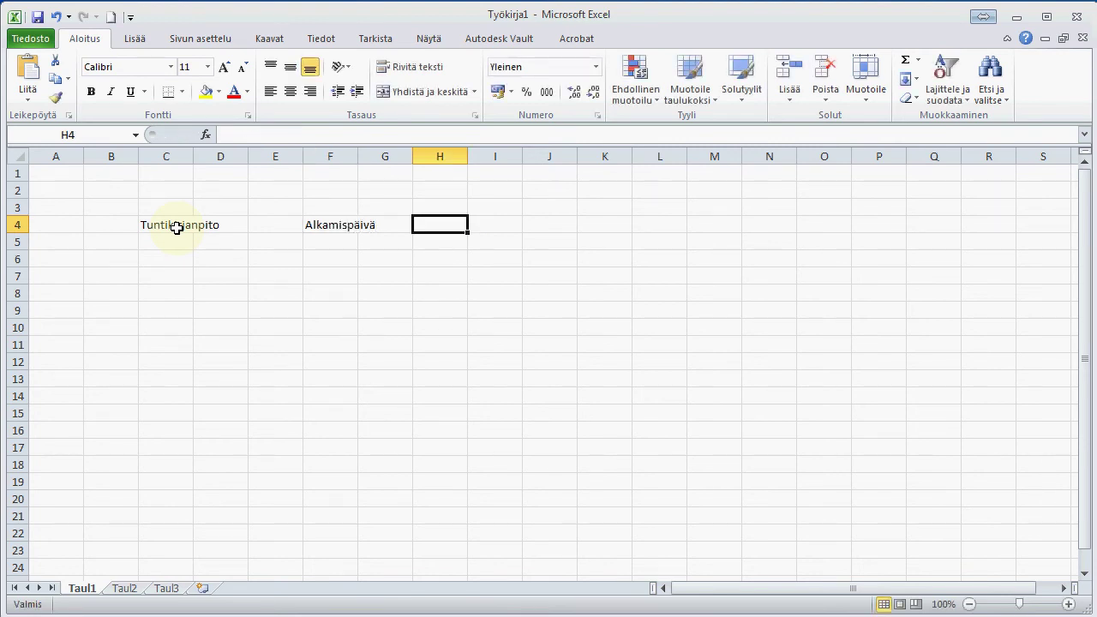
# Step: Enter the start date 1.5.2015 in H4
pyautogui.write('2')
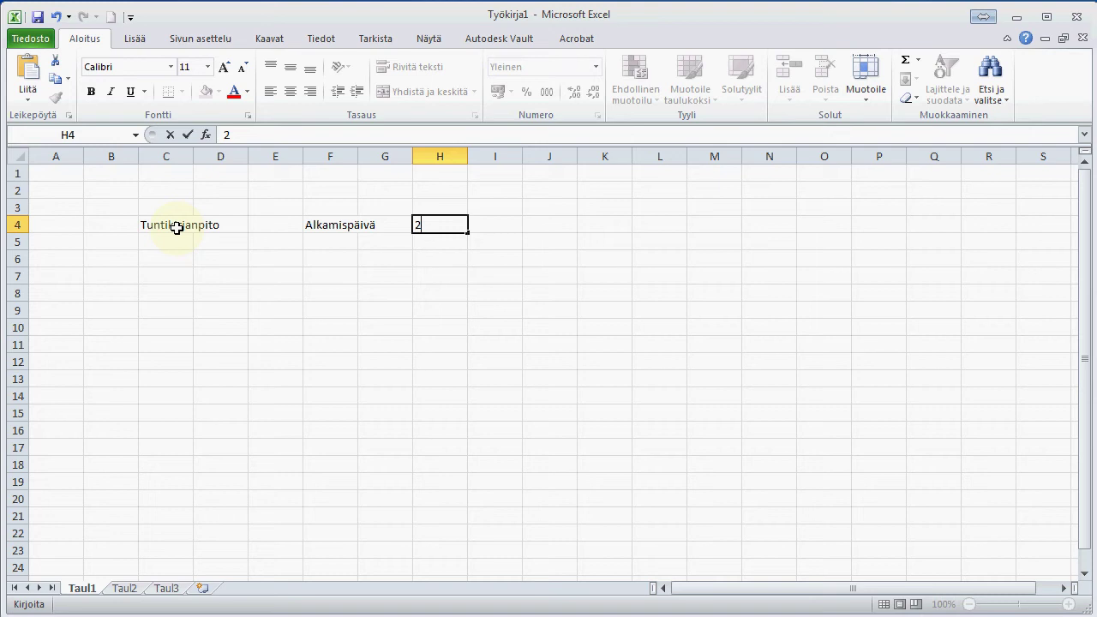
pyautogui.press('BackSpace')
pyautogui.write('1.')
pyautogui.write('5.2015')
pyautogui.press('Return')
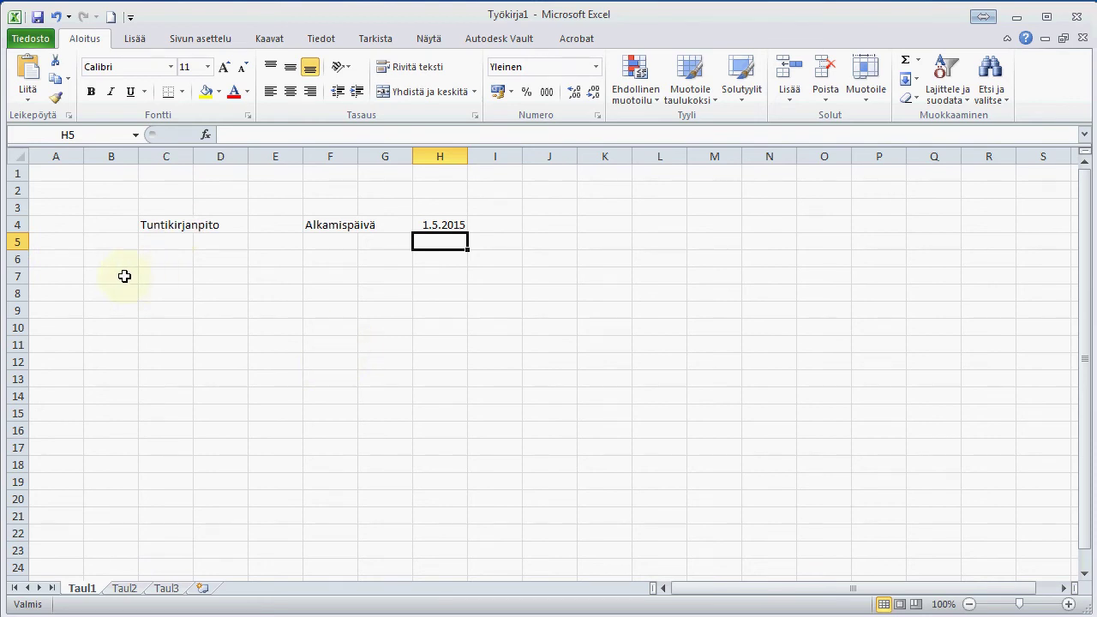
pyautogui.click(125, 276)
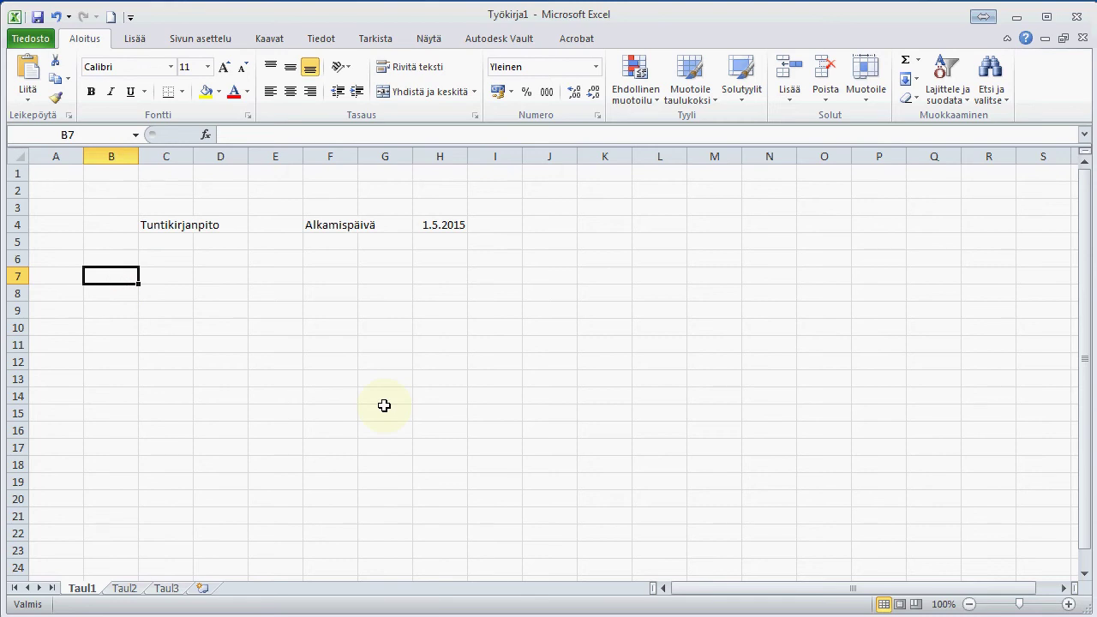
# Step: Link B7 to the start date with =H4 and make B8 =B7+1
pyautogui.write('=')
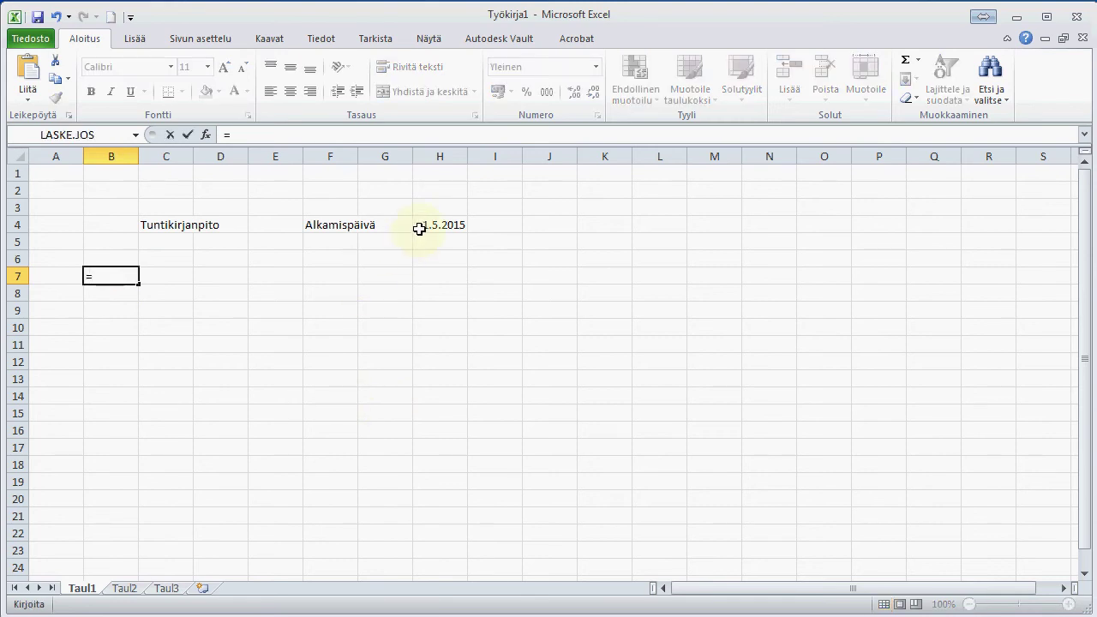
pyautogui.click(421, 226)
pyautogui.press('Return')
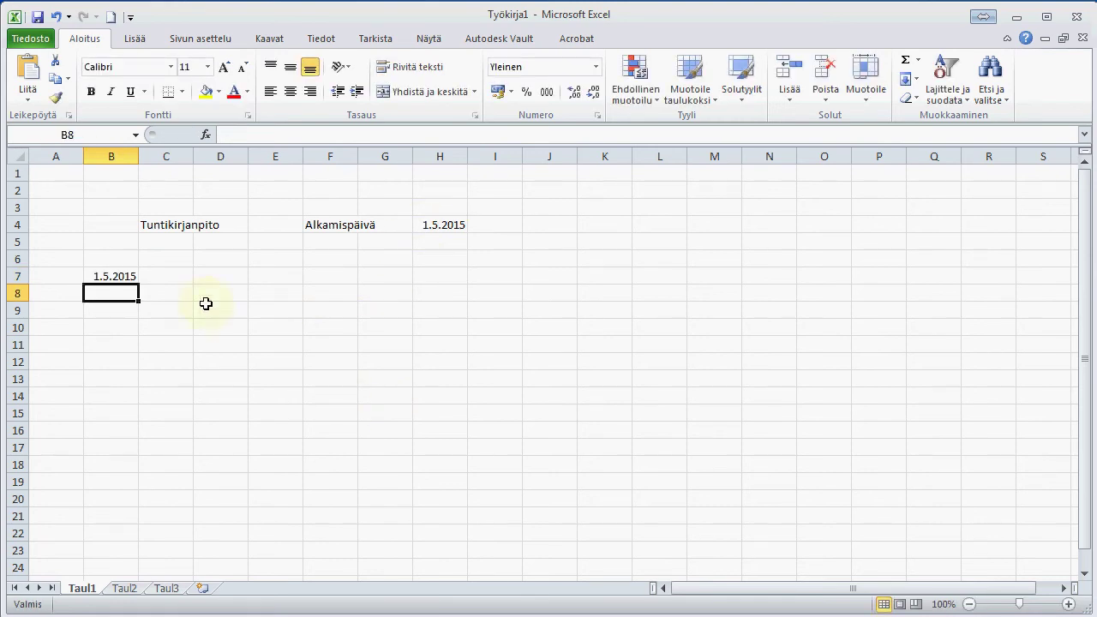
pyautogui.write('=')
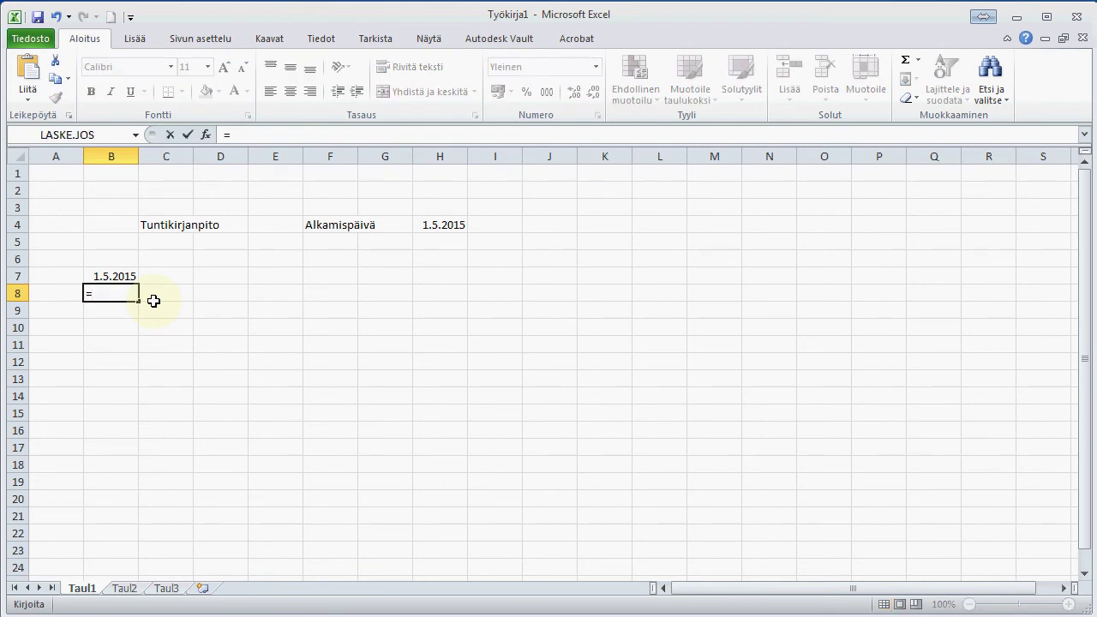
pyautogui.click(115, 275)
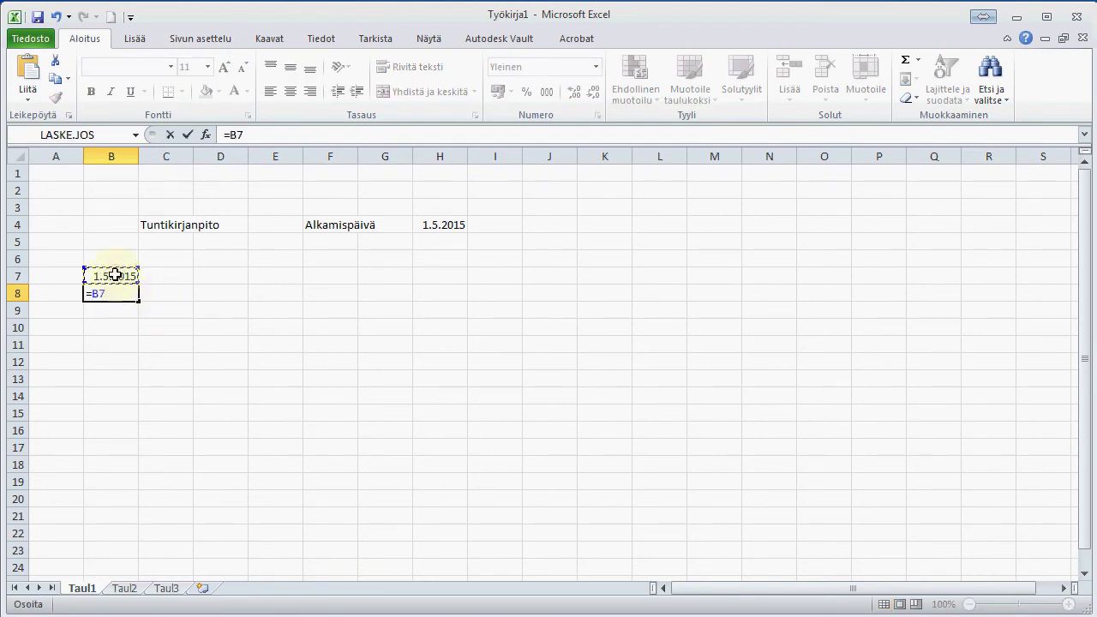
pyautogui.write('+')
pyautogui.write('1')
pyautogui.press('Return')
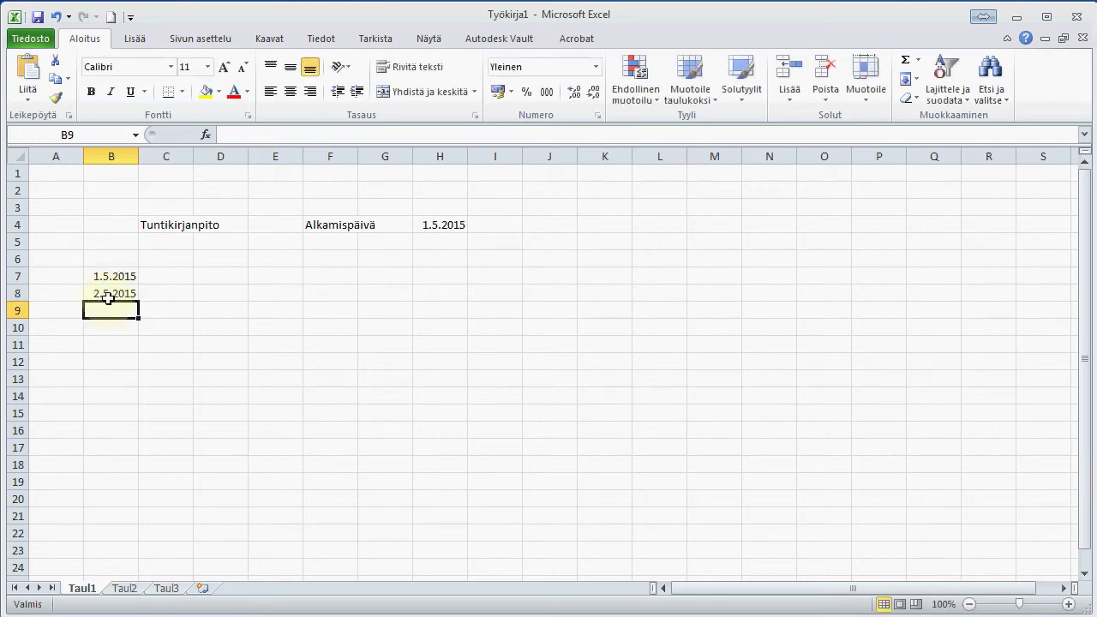
# Step: Fill the next-day formula down to B37 so the dates run to 31.5.2015
pyautogui.click(111, 294)
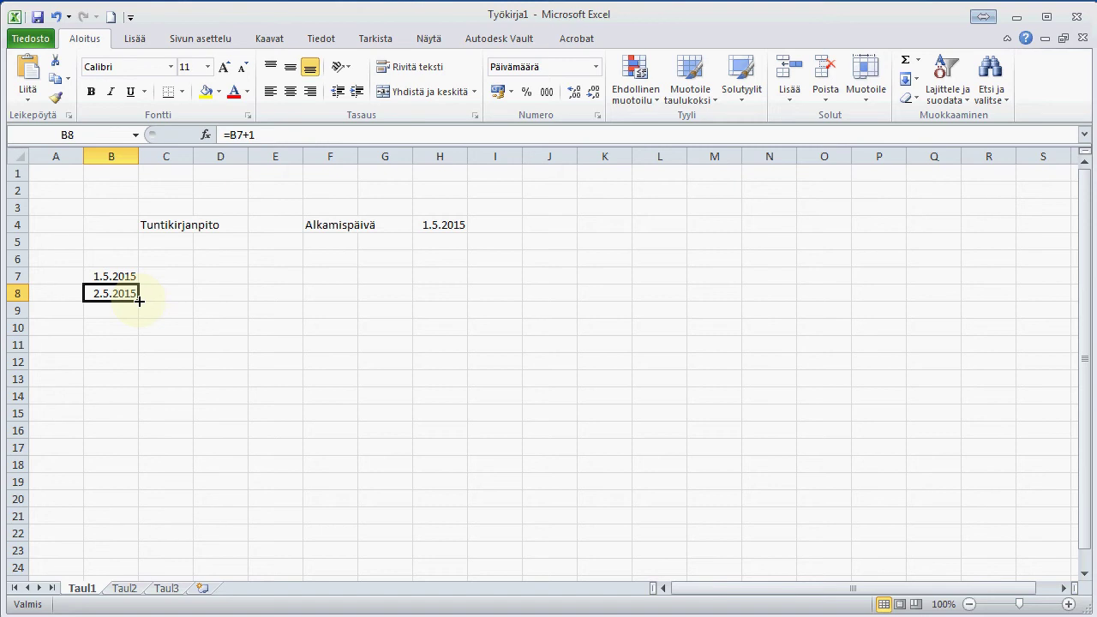
pyautogui.moveTo(139, 300); pyautogui.dragTo(141, 566)
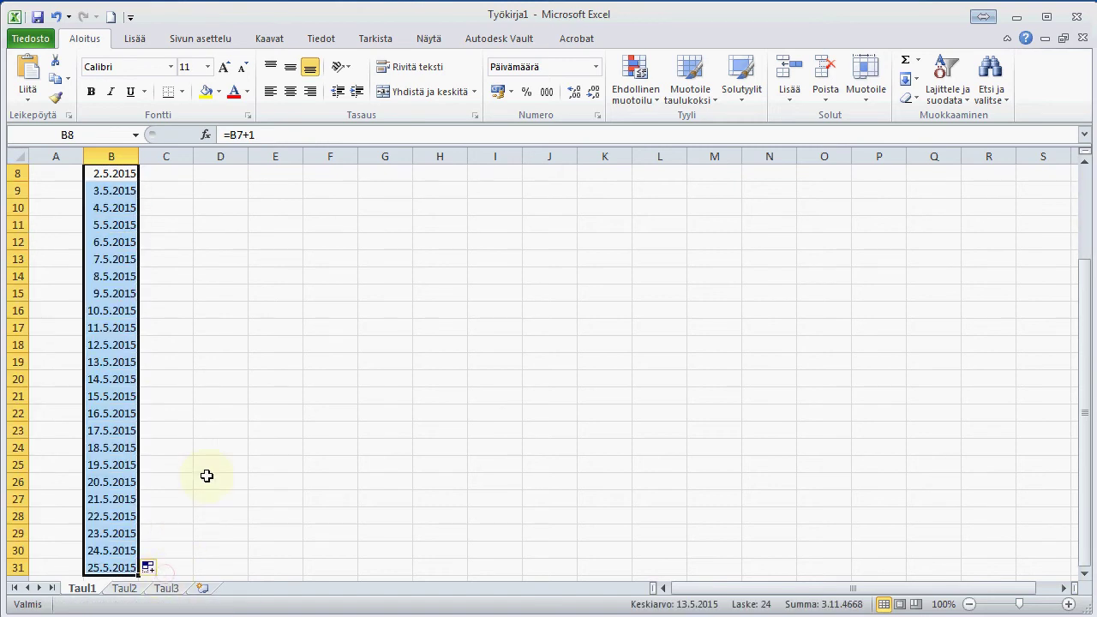
pyautogui.scroll(-1, 207, 474)
pyautogui.scroll(-2, 188, 470)
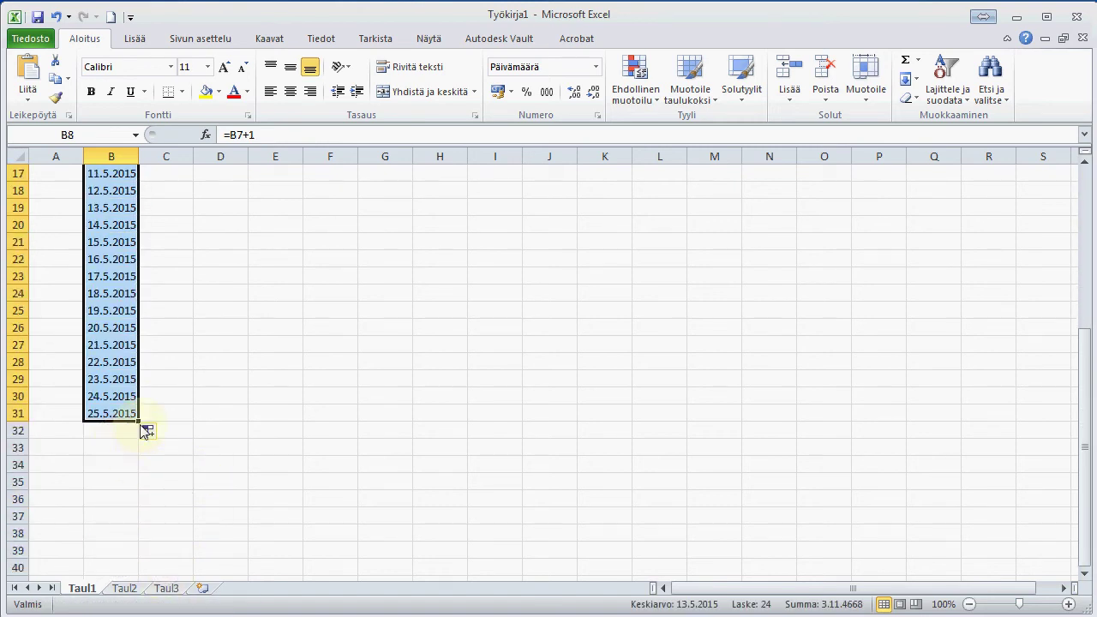
pyautogui.moveTo(139, 422); pyautogui.dragTo(138, 521)
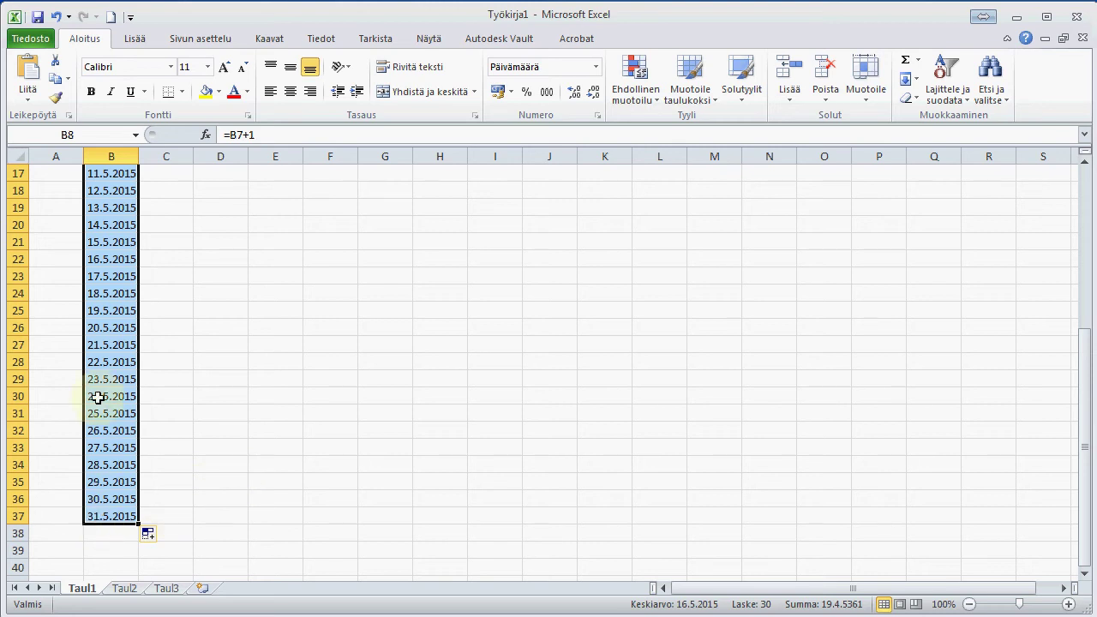
pyautogui.scroll(4, 108, 311)
pyautogui.scroll(2, 111, 315)
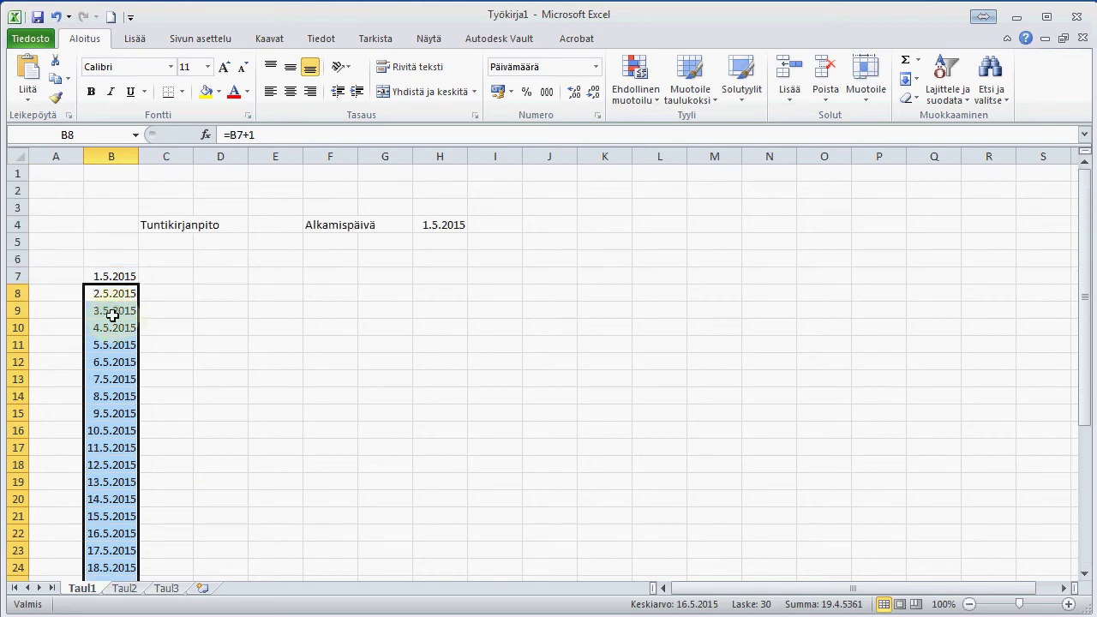
pyautogui.click(62, 276)
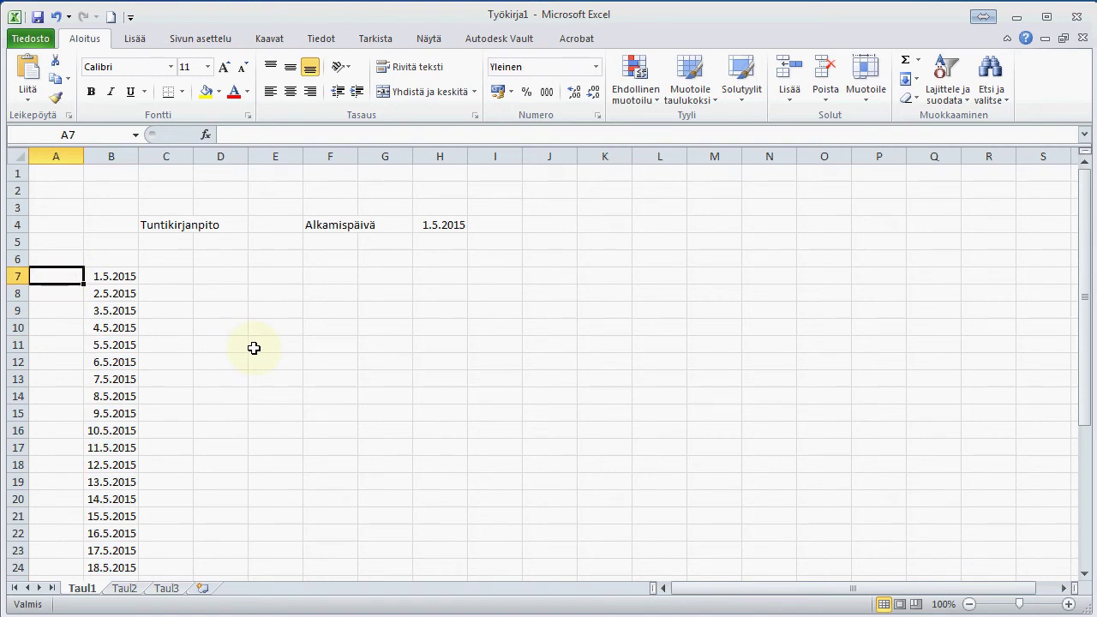
# Step: Enter =VIIKONPÄIVÄ(B7;2) in A7, giving weekday 5 for 1.5.2015
pyautogui.write('=vii')
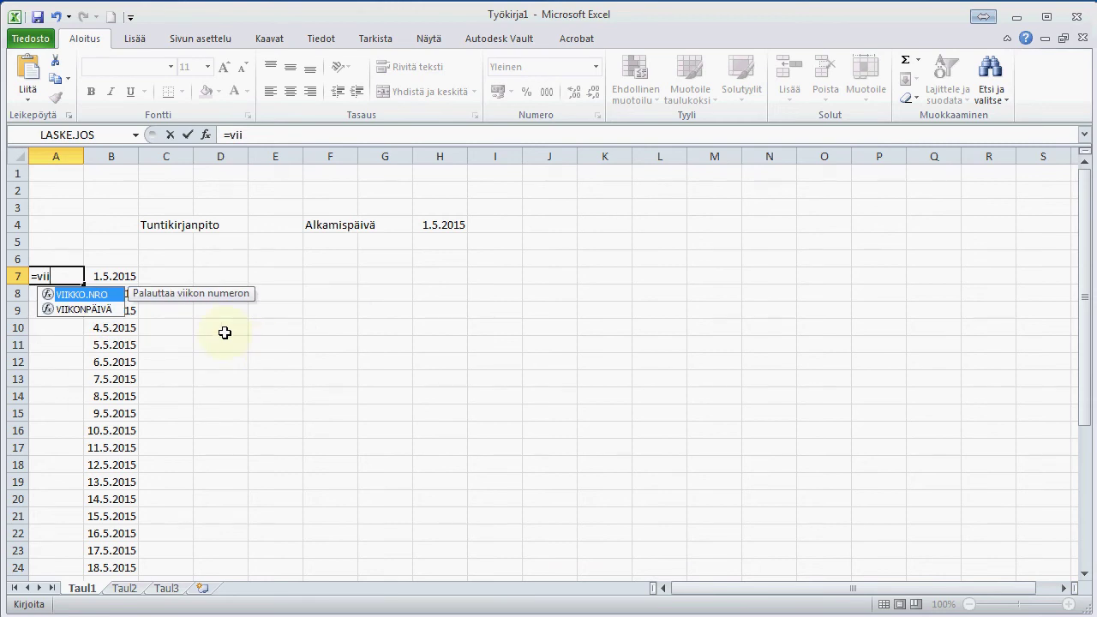
pyautogui.doubleClick(48, 310)
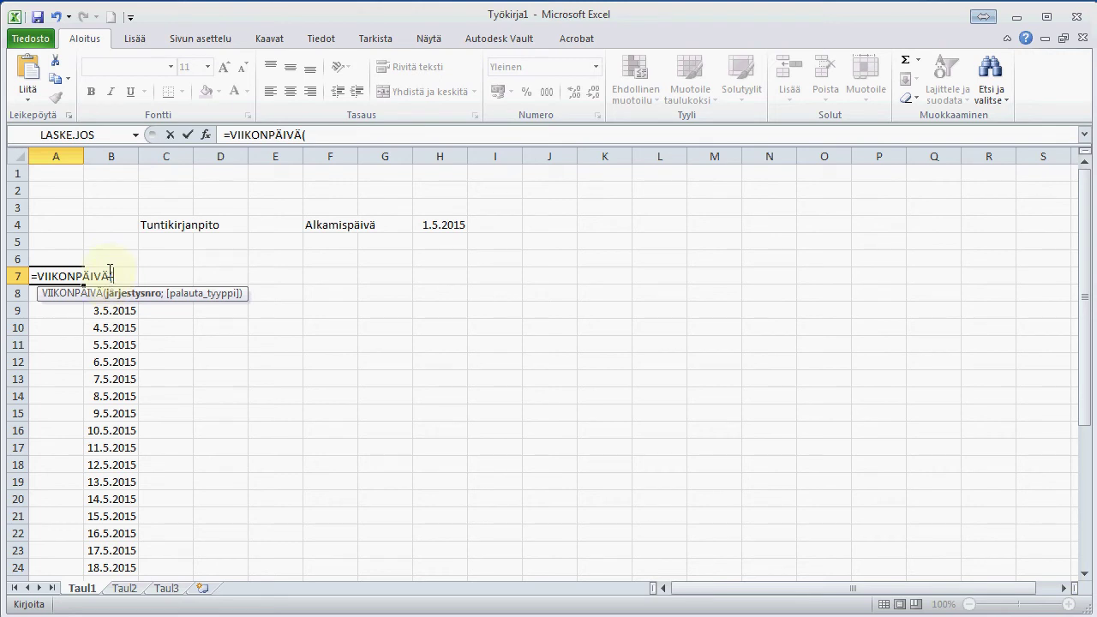
pyautogui.click(108, 258)
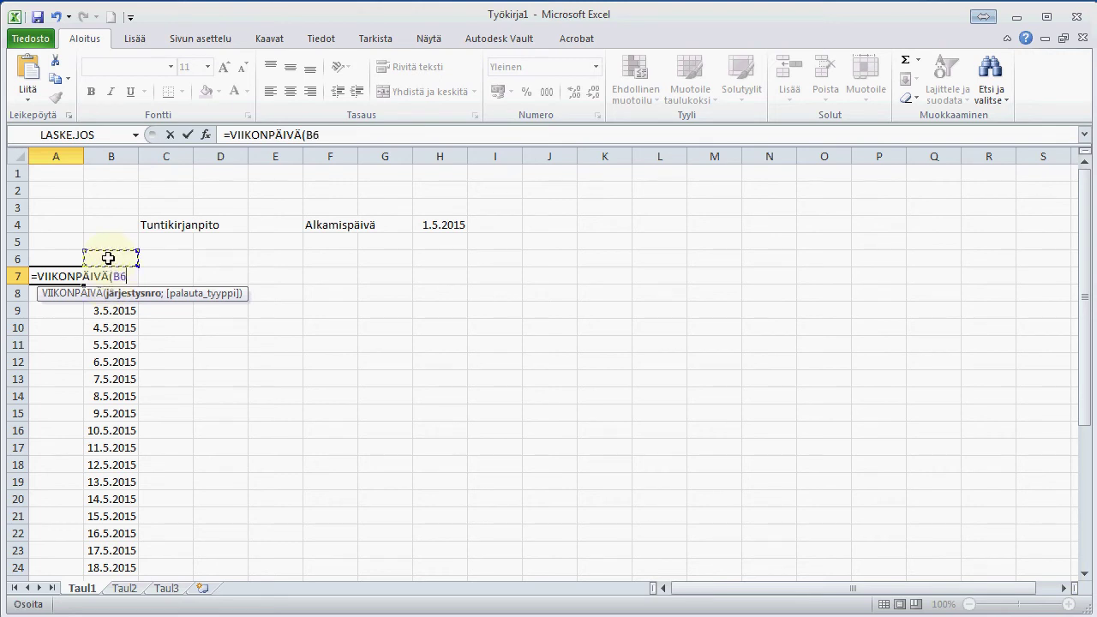
pyautogui.press('Down')
pyautogui.write(';')
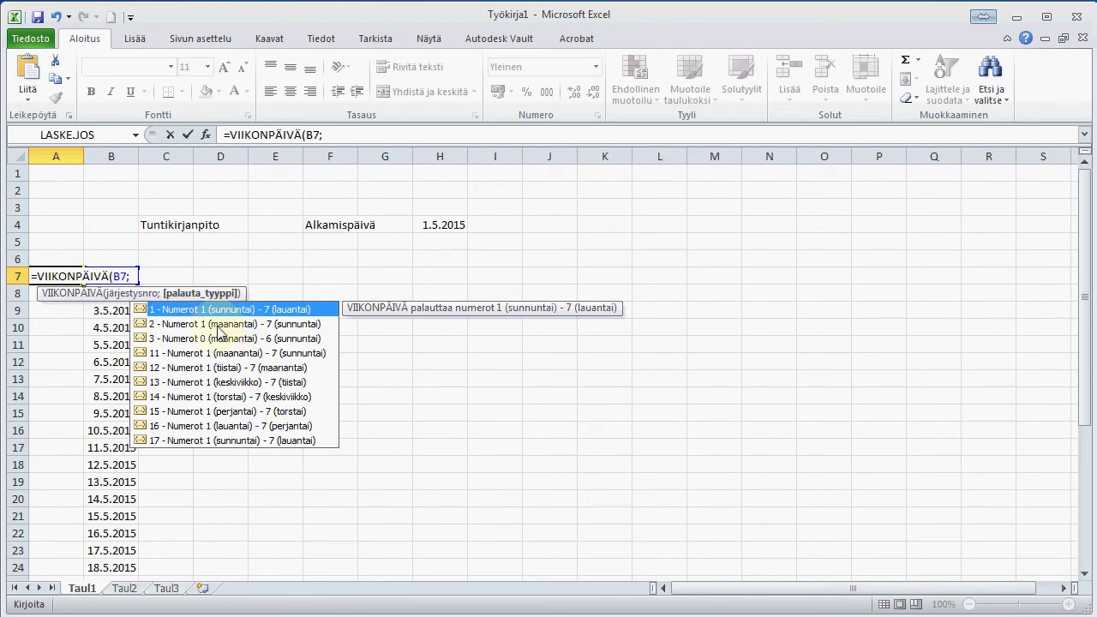
pyautogui.doubleClick(142, 325)
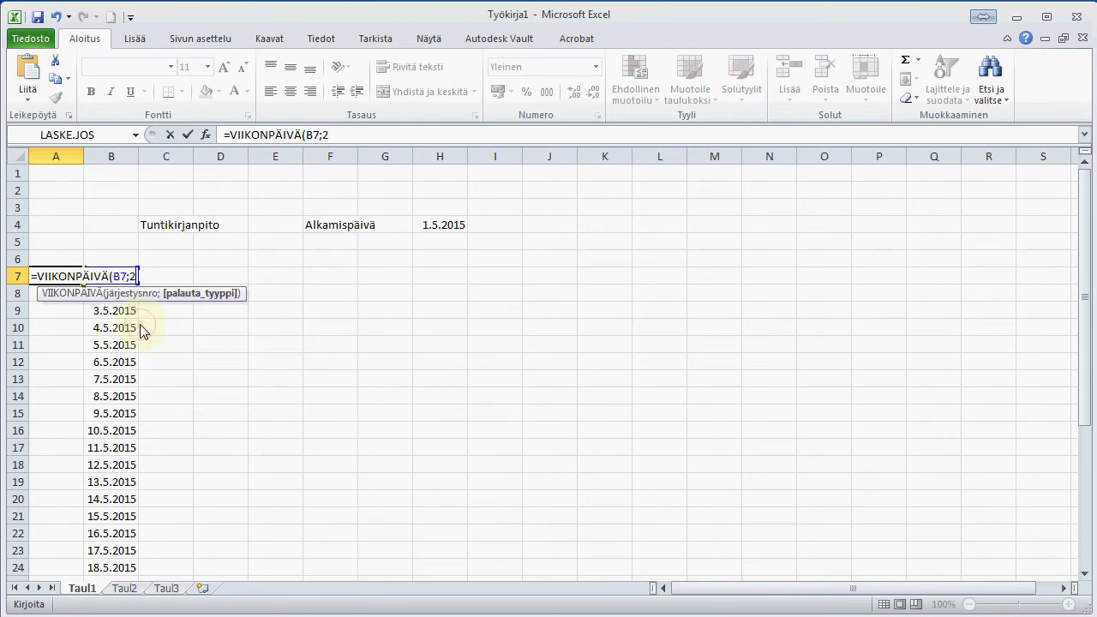
pyautogui.write(')')
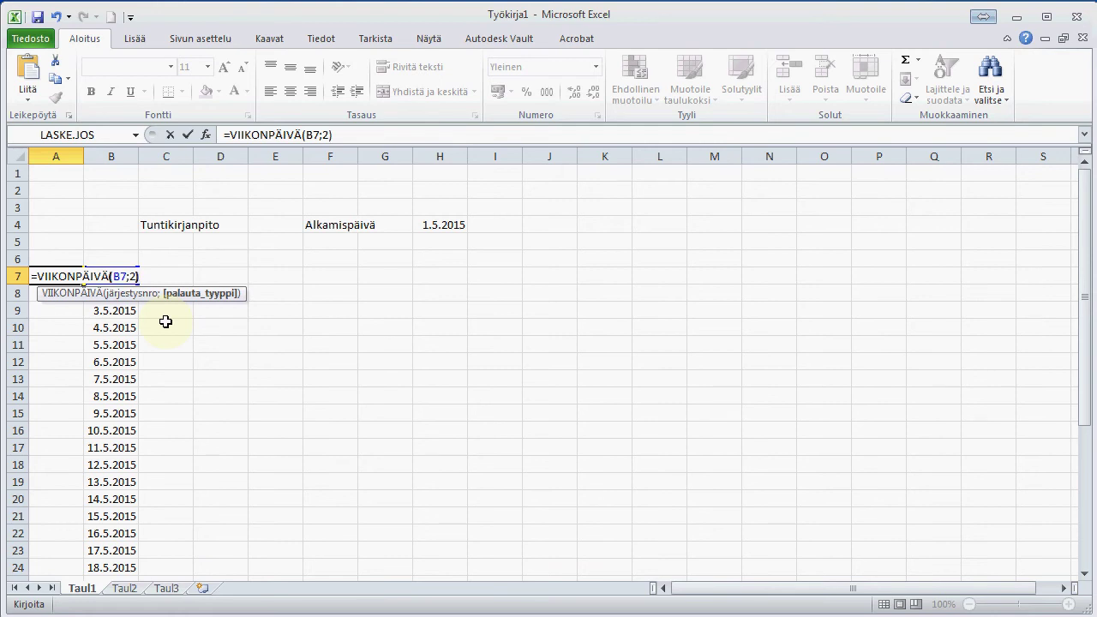
pyautogui.press('Return')
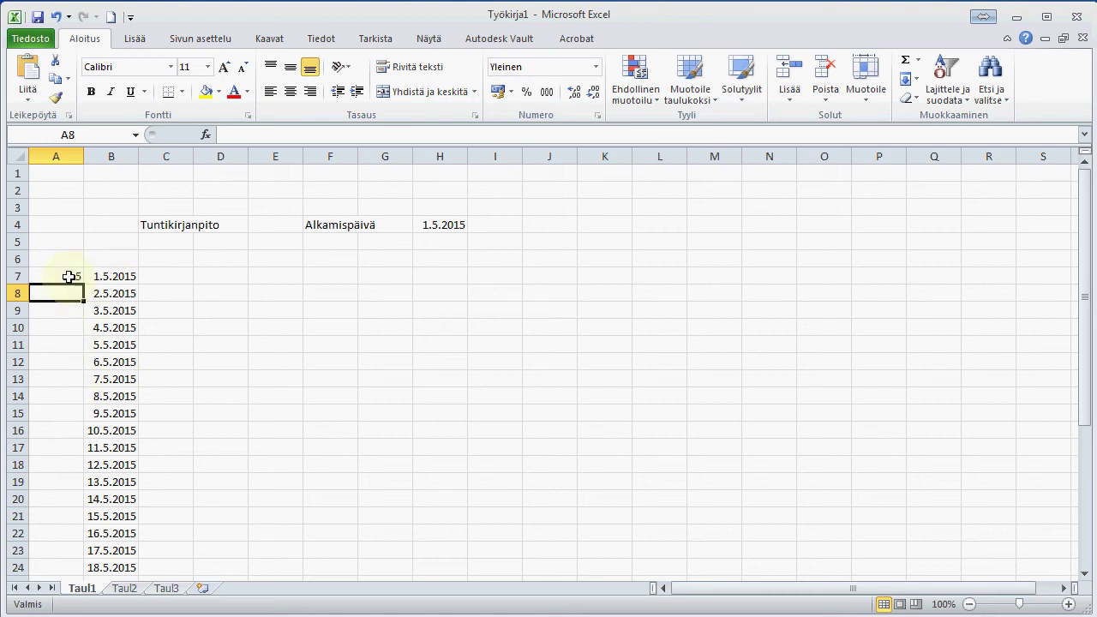
# Step: Copy the weekday formula from A7 down to A37 and check the numbers 5 through 7
pyautogui.click(72, 277)
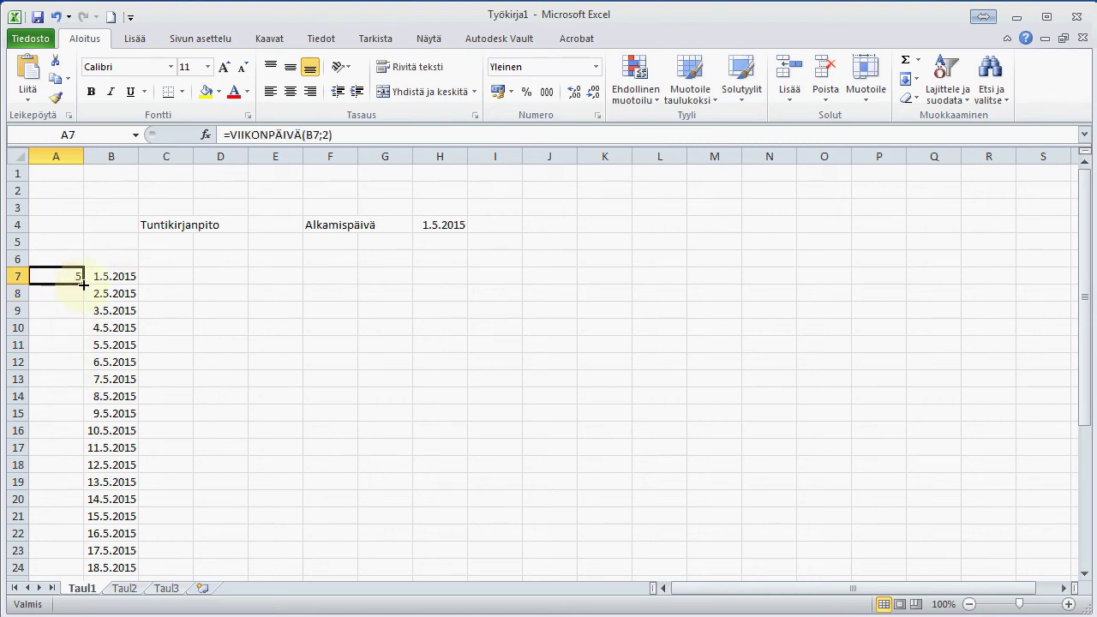
pyautogui.doubleClick(83, 283)
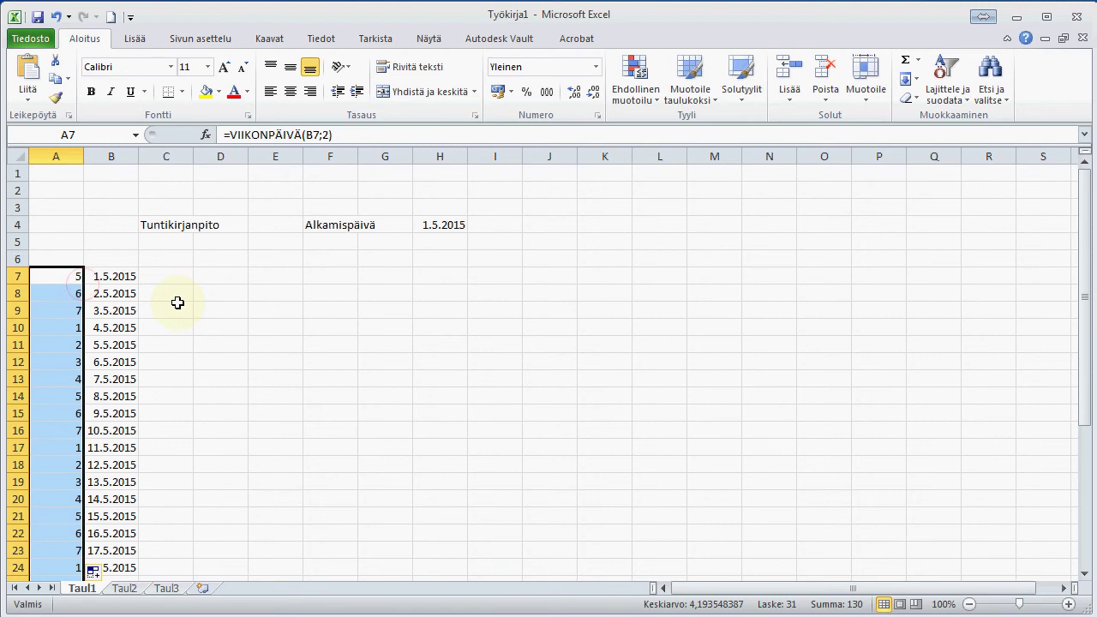
pyautogui.scroll(-2, 77, 291)
pyautogui.scroll(-1, 81, 249)
pyautogui.scroll(-1, 80, 249)
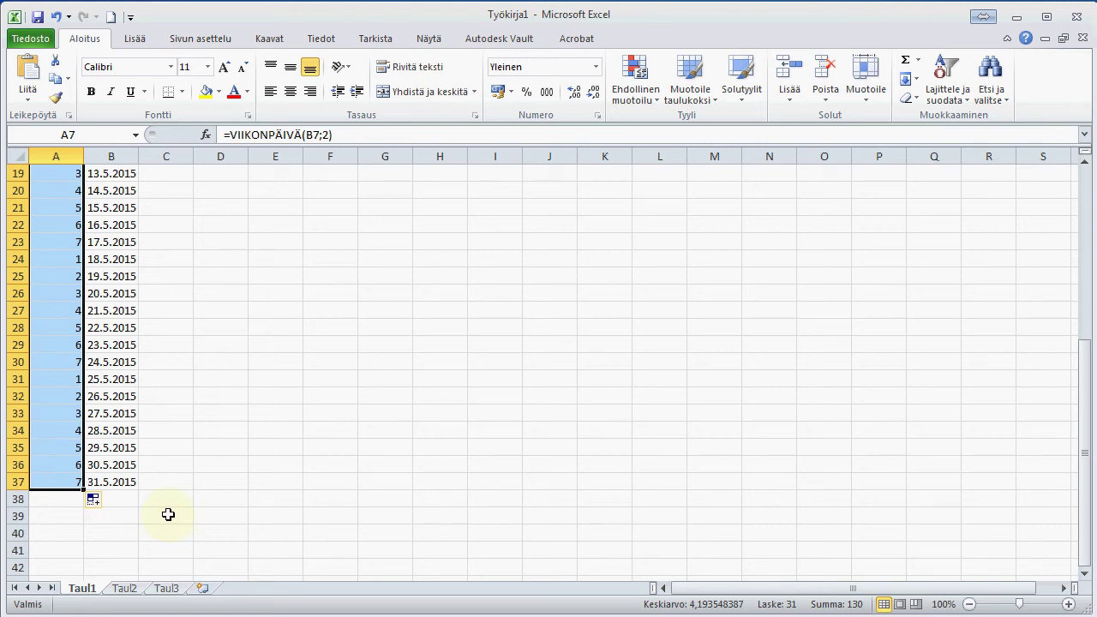
pyautogui.scroll(2, 149, 526)
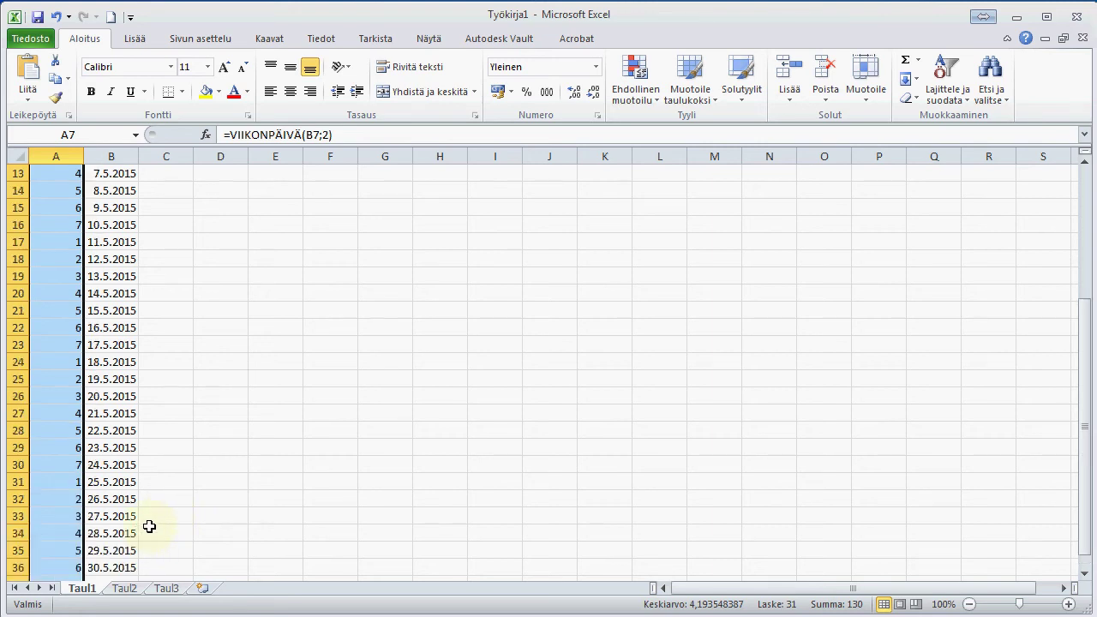
pyautogui.scroll(4, 150, 526)
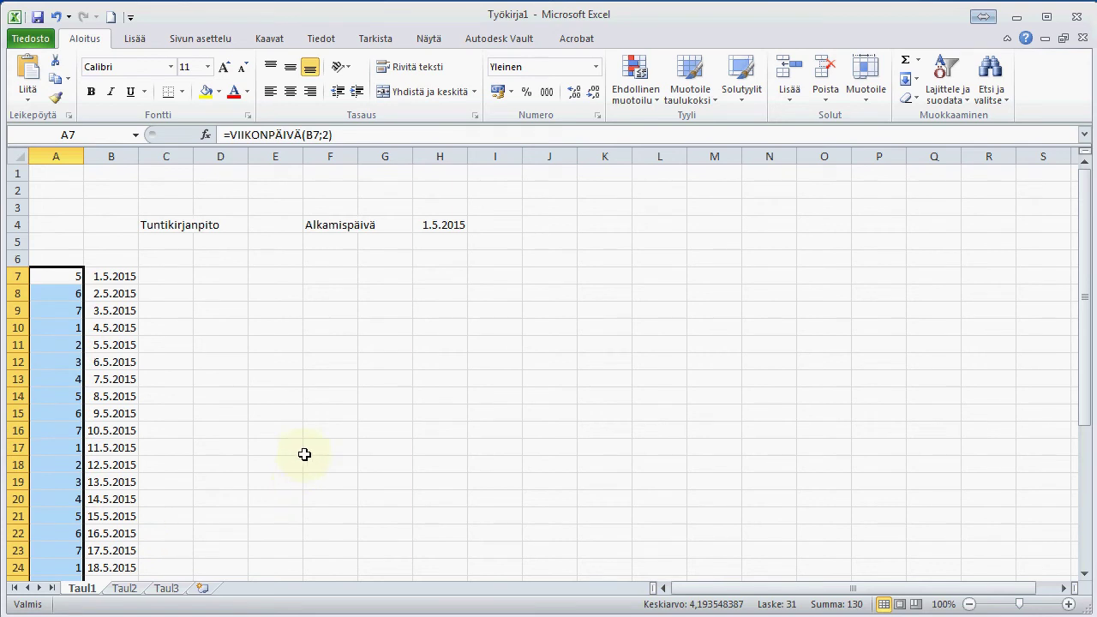
pyautogui.scroll(-1, 304, 454)
pyautogui.scroll(-1, 304, 454)
pyautogui.scroll(-2, 230, 492)
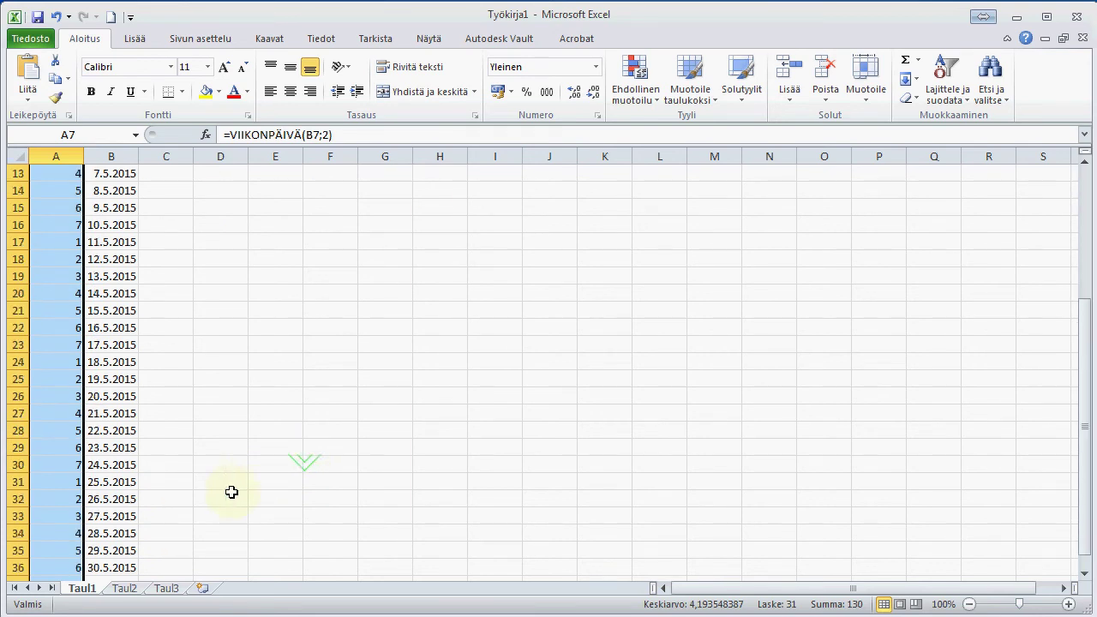
pyautogui.scroll(-2, 136, 489)
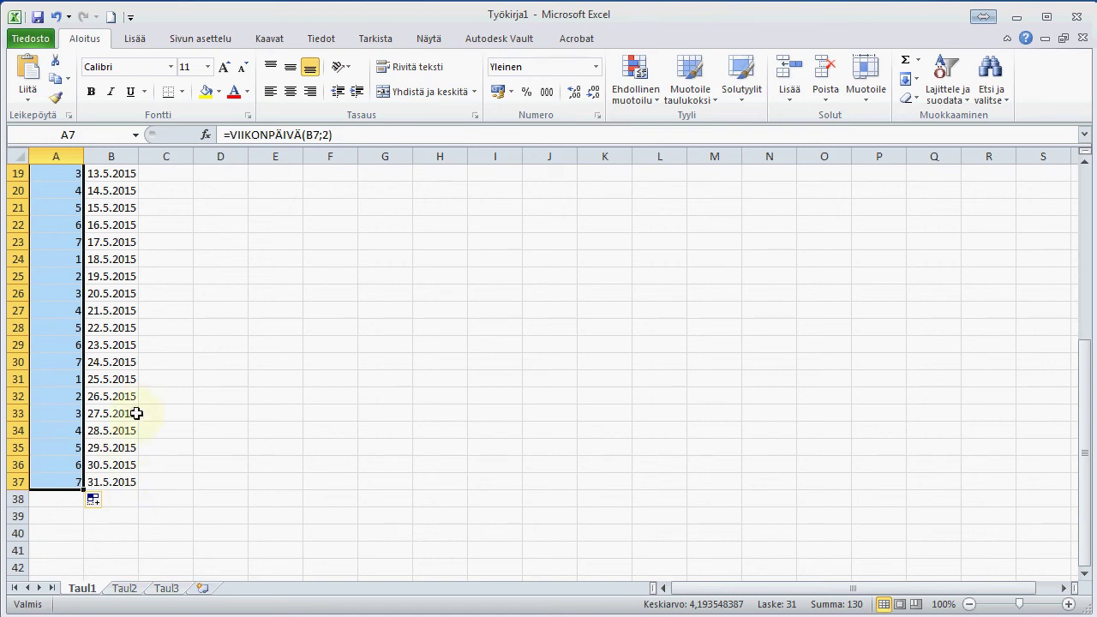
pyautogui.scroll(3, 135, 470)
pyautogui.scroll(3, 146, 463)
# Step: Change the start date in H4 to 1.2.2015 and check the recalculated February dates
pyautogui.click(454, 228)
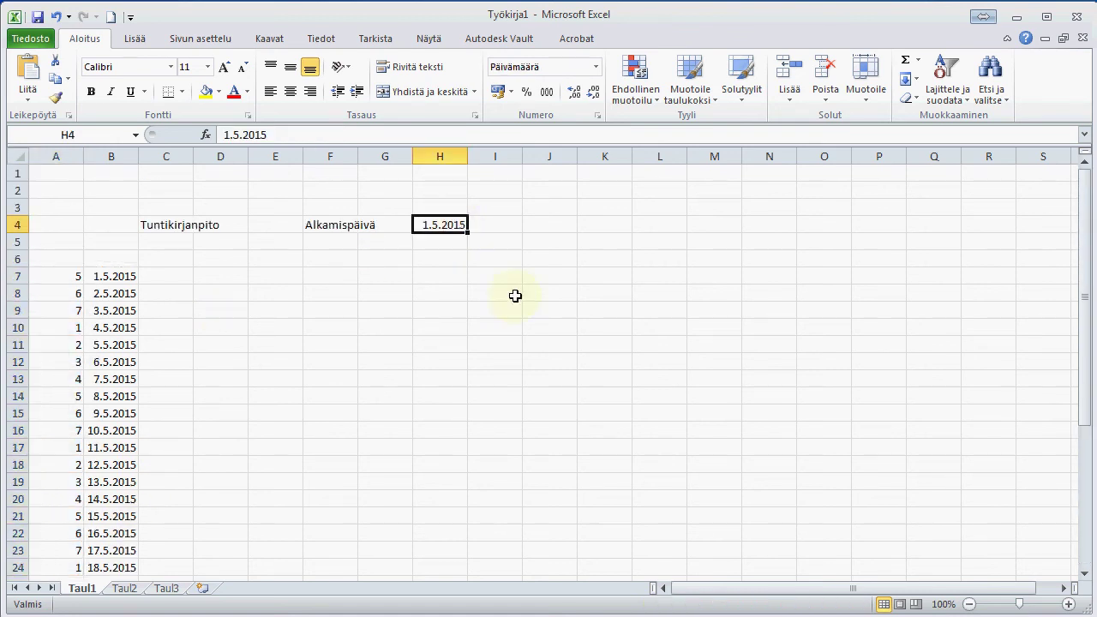
pyautogui.write('1.2.')
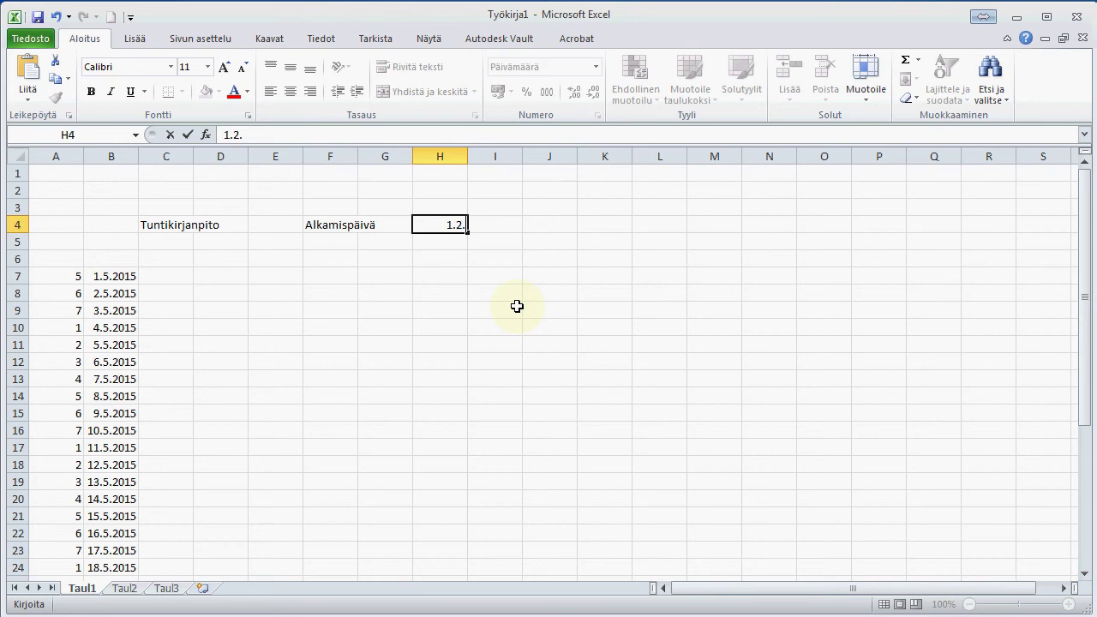
pyautogui.write('2015')
pyautogui.press('Return')
pyautogui.scroll(-7, 517, 306)
pyautogui.scroll(1, 497, 354)
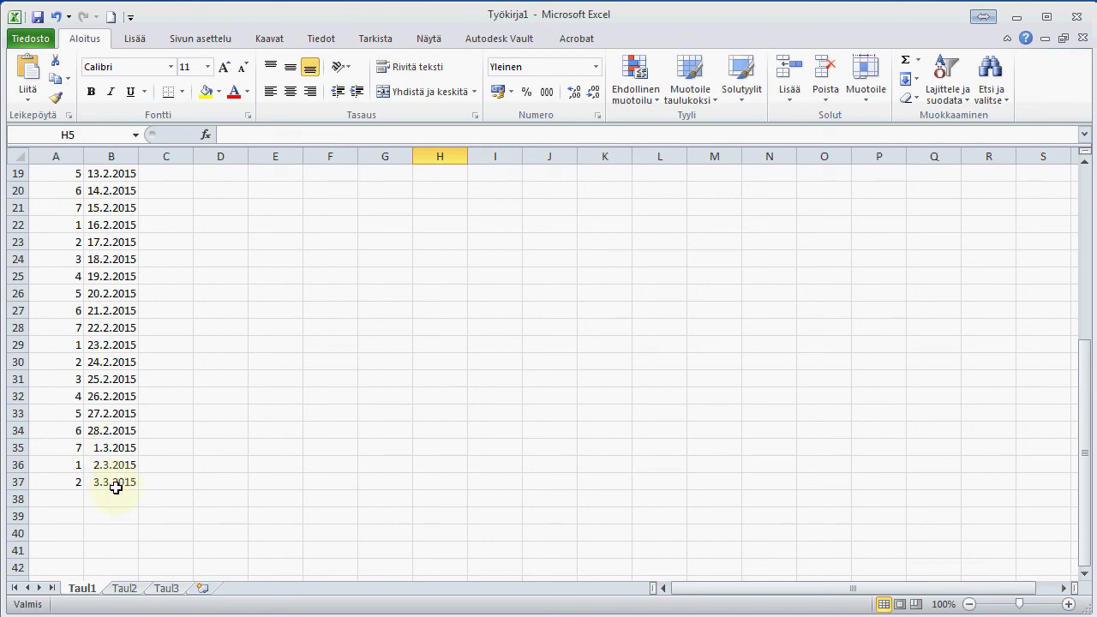
pyautogui.scroll(4, 114, 490)
pyautogui.scroll(2, 114, 490)
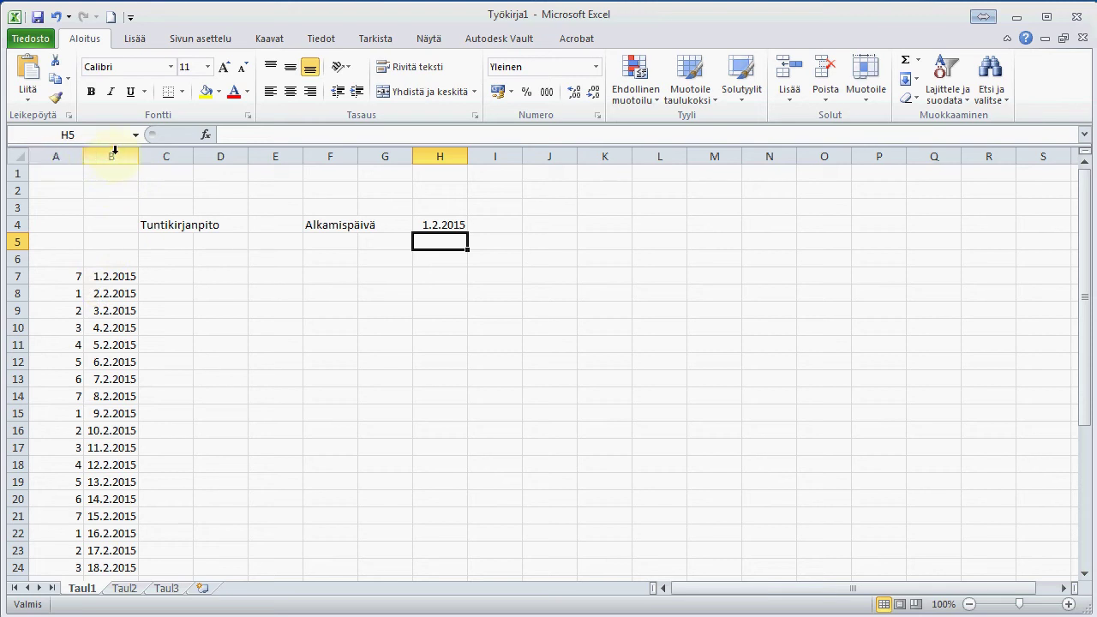
pyautogui.rightClick(106, 152)
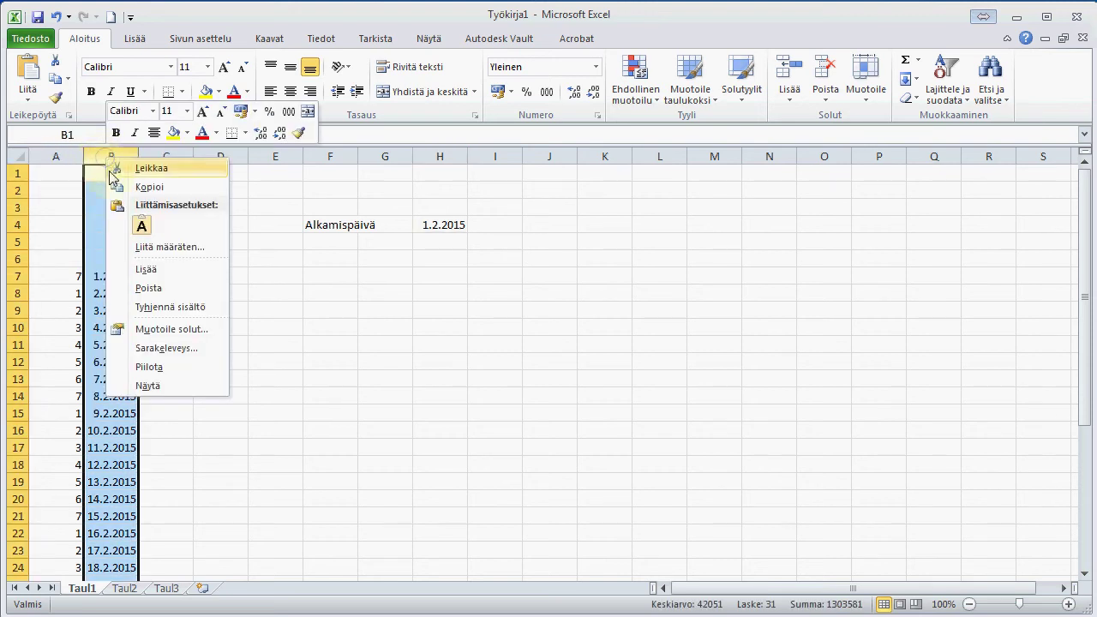
# Step: Insert a new column B and enter =PÄIVÄ(C7) in B7 for the day number
pyautogui.click(155, 272)
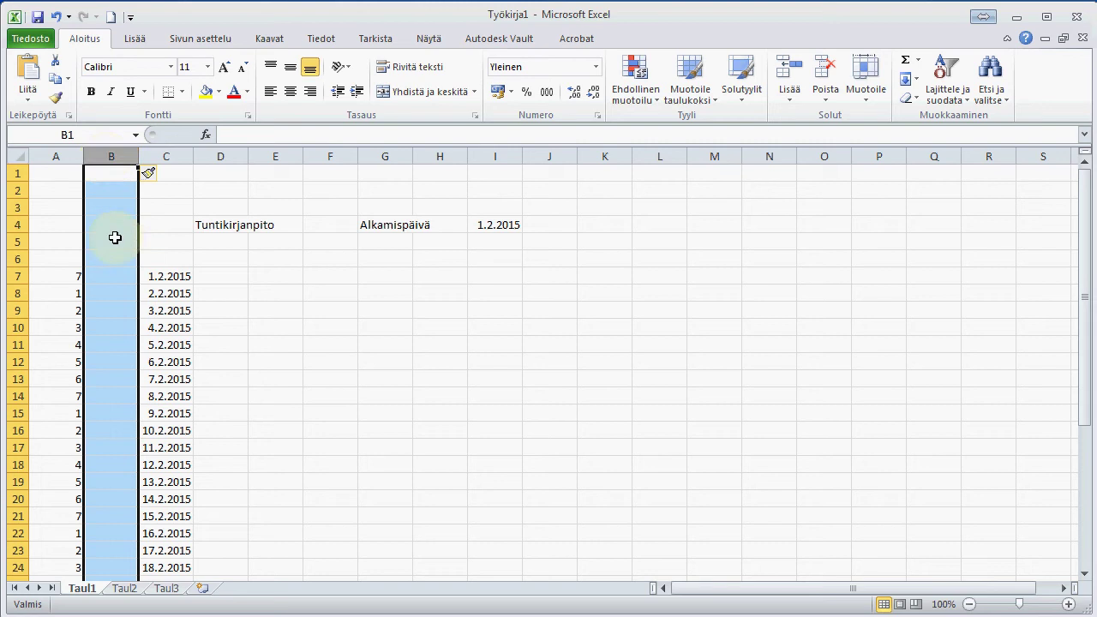
pyautogui.click(115, 277)
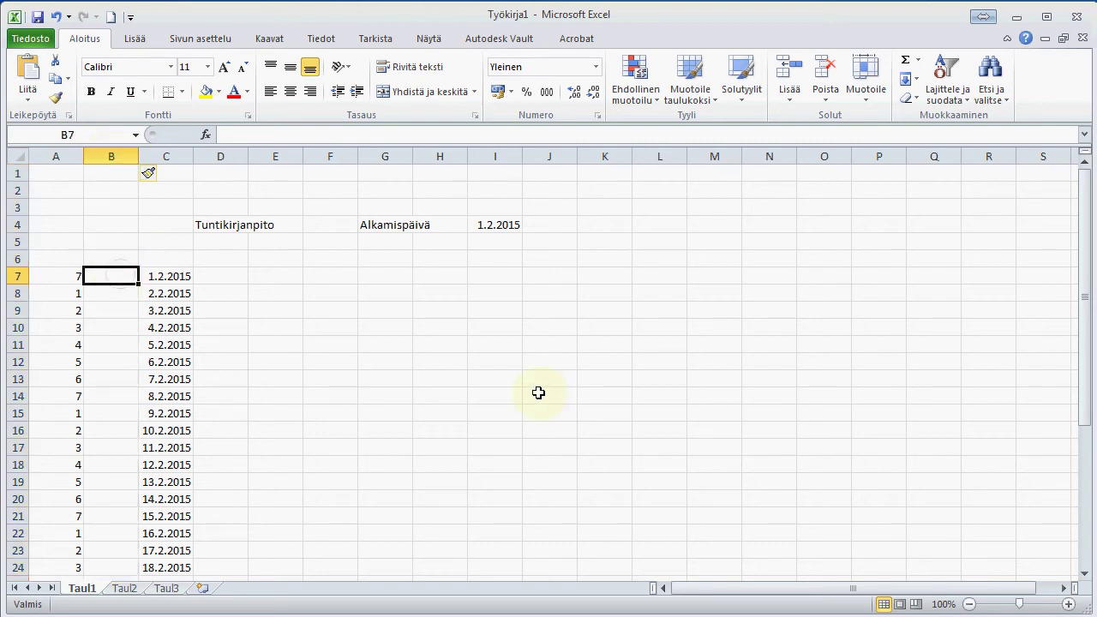
pyautogui.write('=')
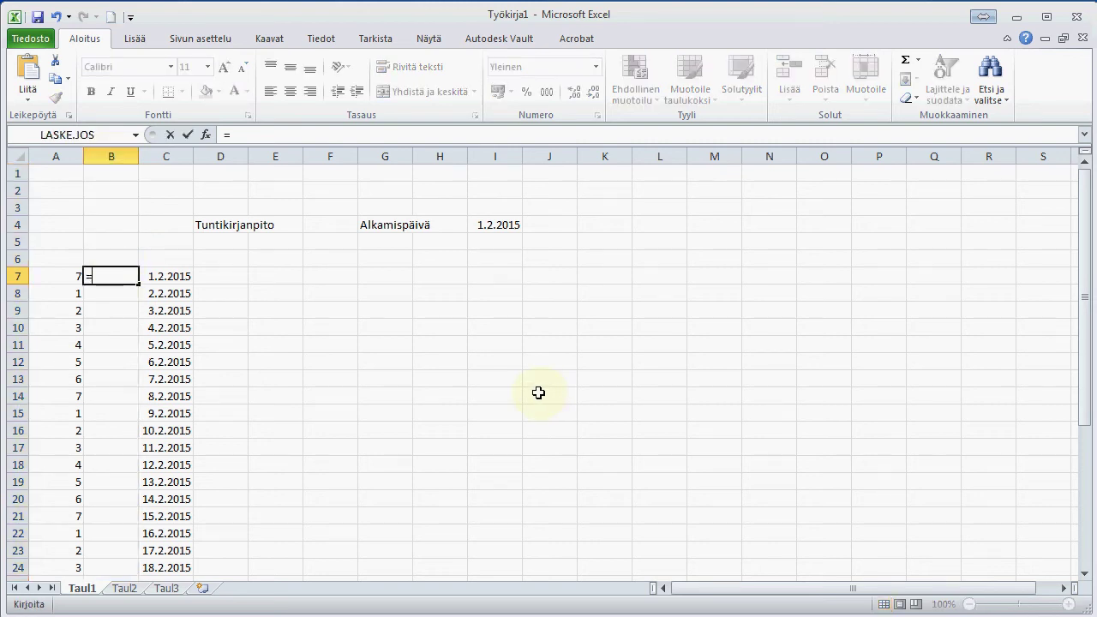
pyautogui.write('pä')
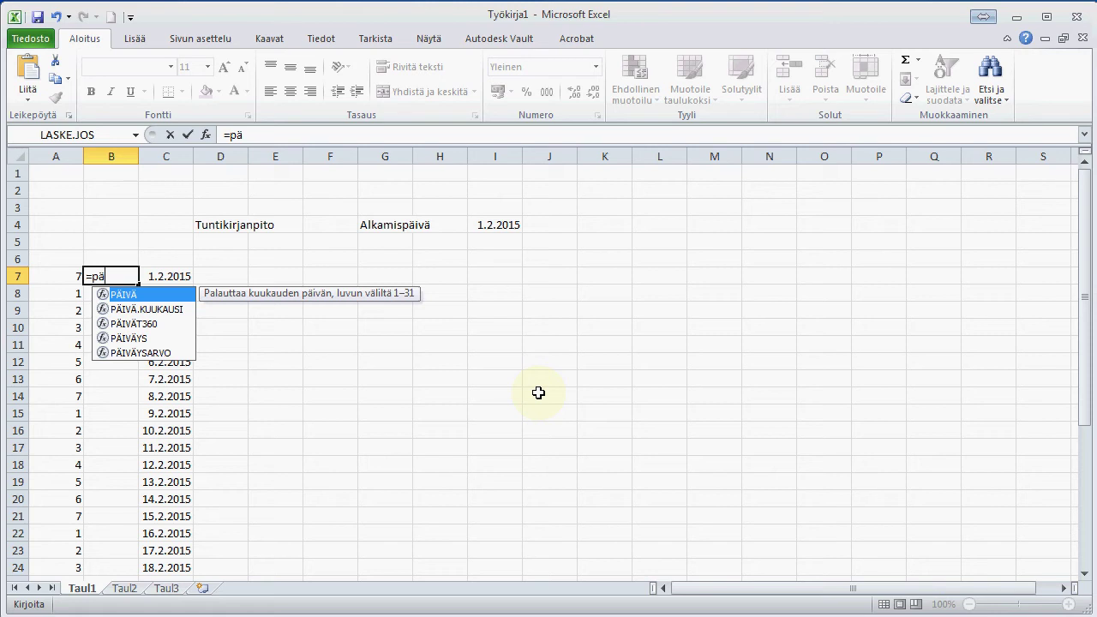
pyautogui.doubleClick(116, 295)
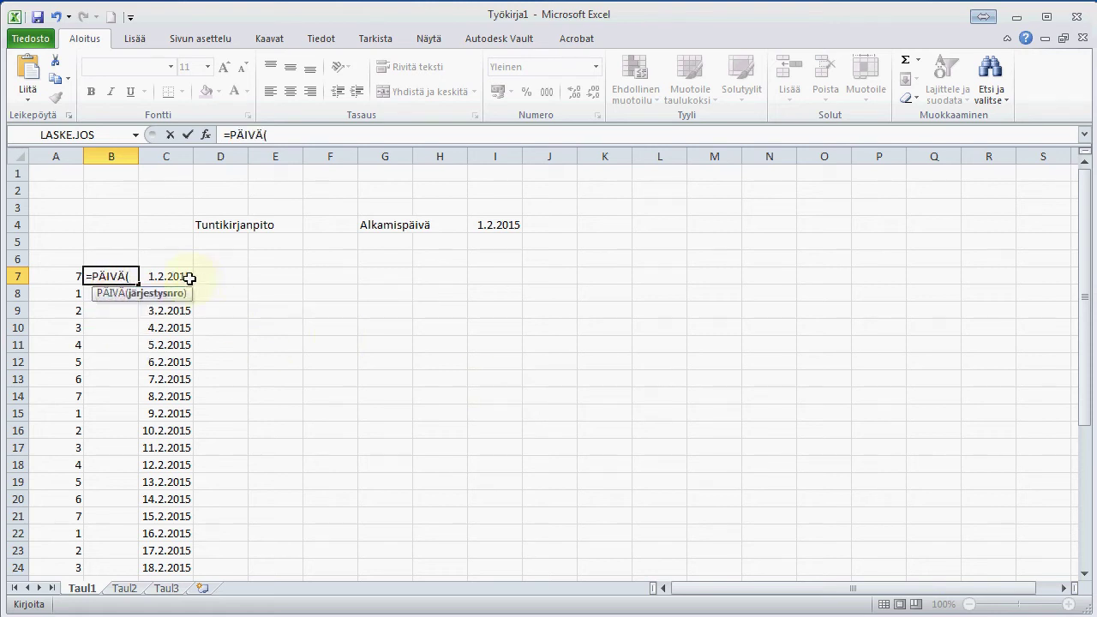
pyautogui.click(167, 276)
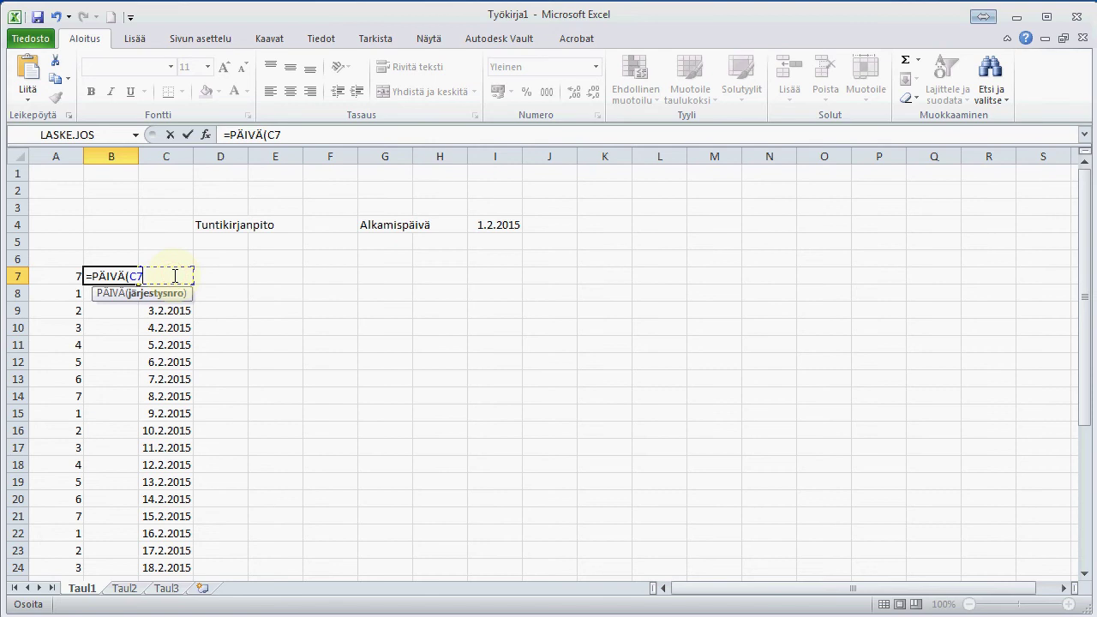
pyautogui.press('Return')
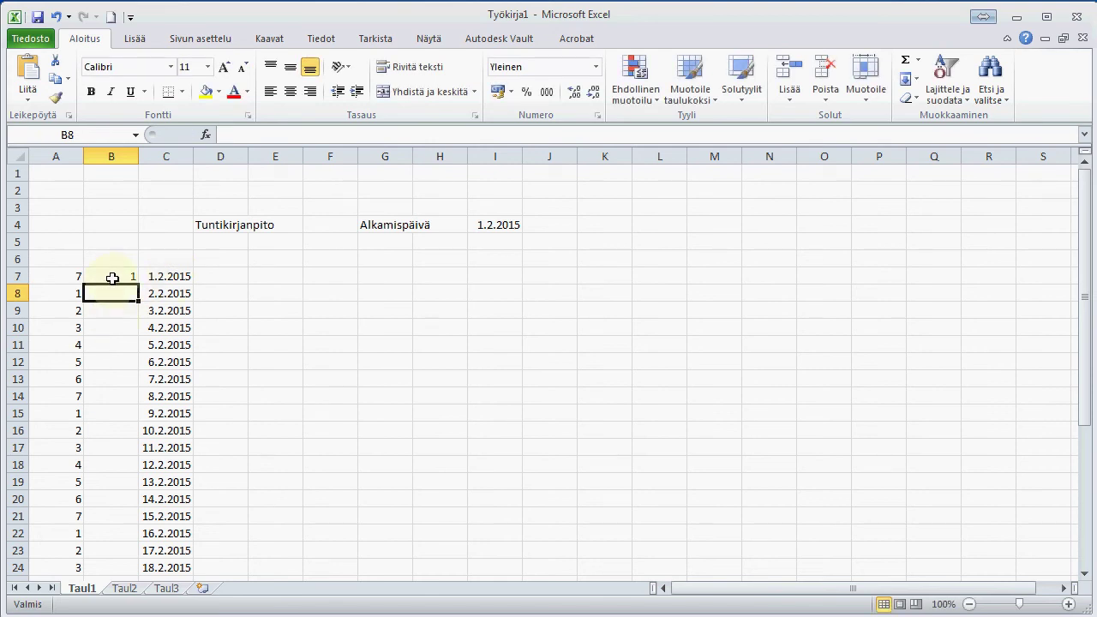
# Step: Copy the day-number formula down to row 37 and verify the results
pyautogui.click(109, 276)
pyautogui.moveTo(138, 283); pyautogui.dragTo(138, 492)
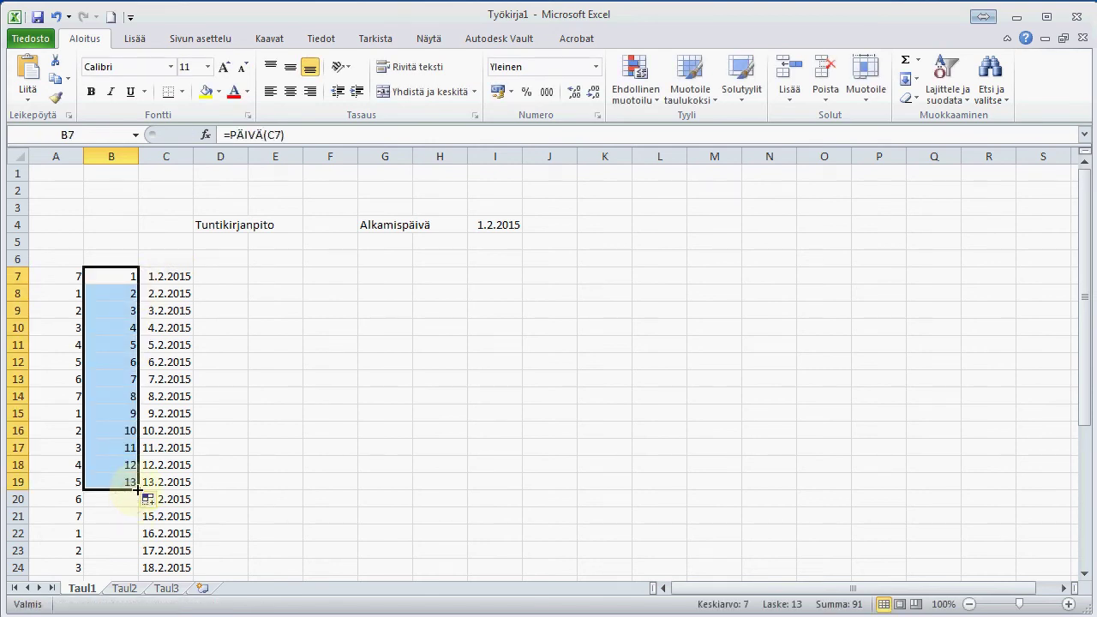
pyautogui.doubleClick(137, 492)
pyautogui.scroll(-2, 282, 372)
pyautogui.scroll(-6, 282, 372)
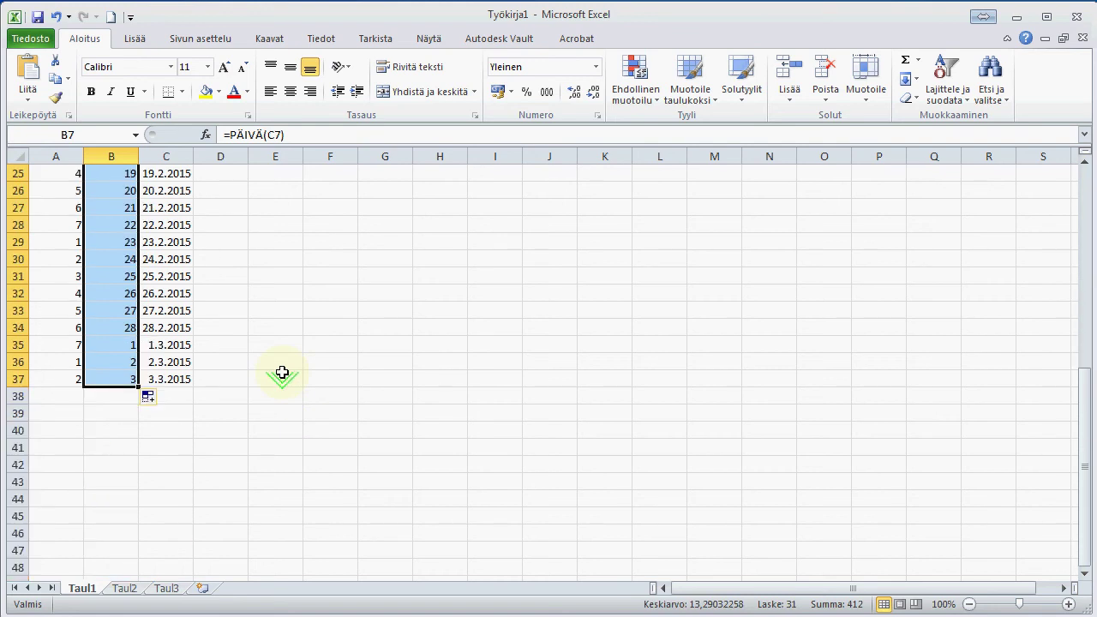
pyautogui.click(282, 369)
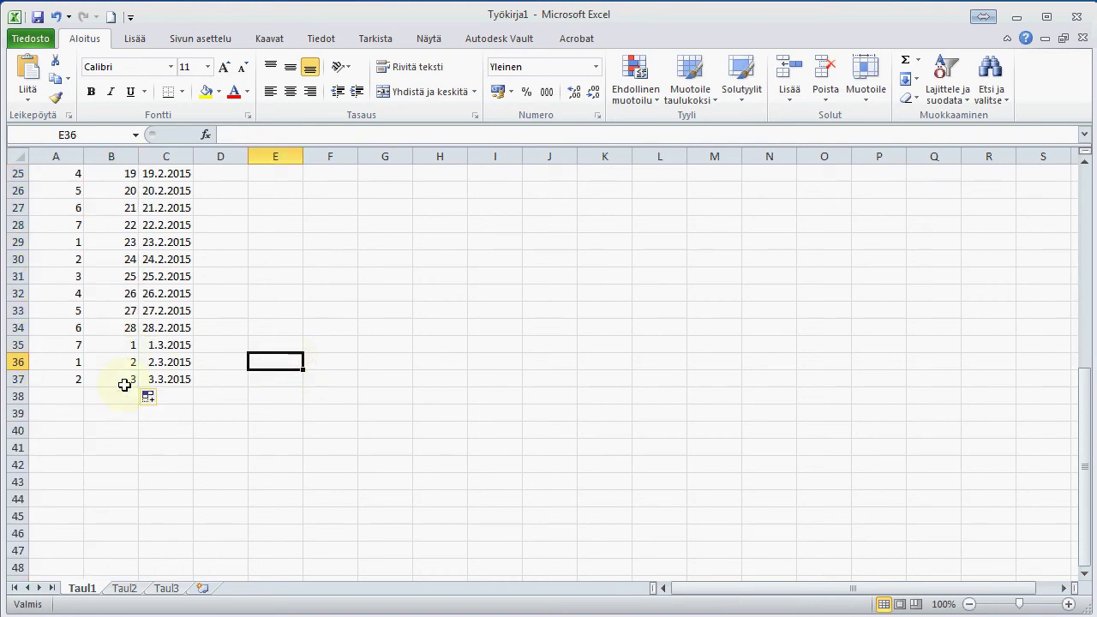
pyautogui.scroll(1, 124, 384)
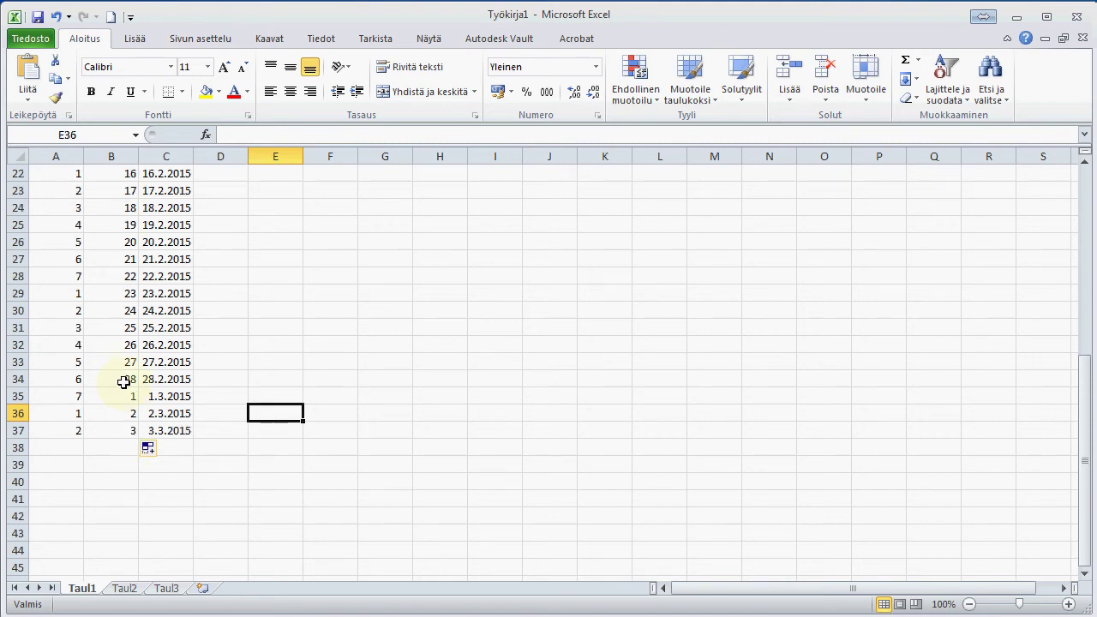
pyautogui.click(125, 394)
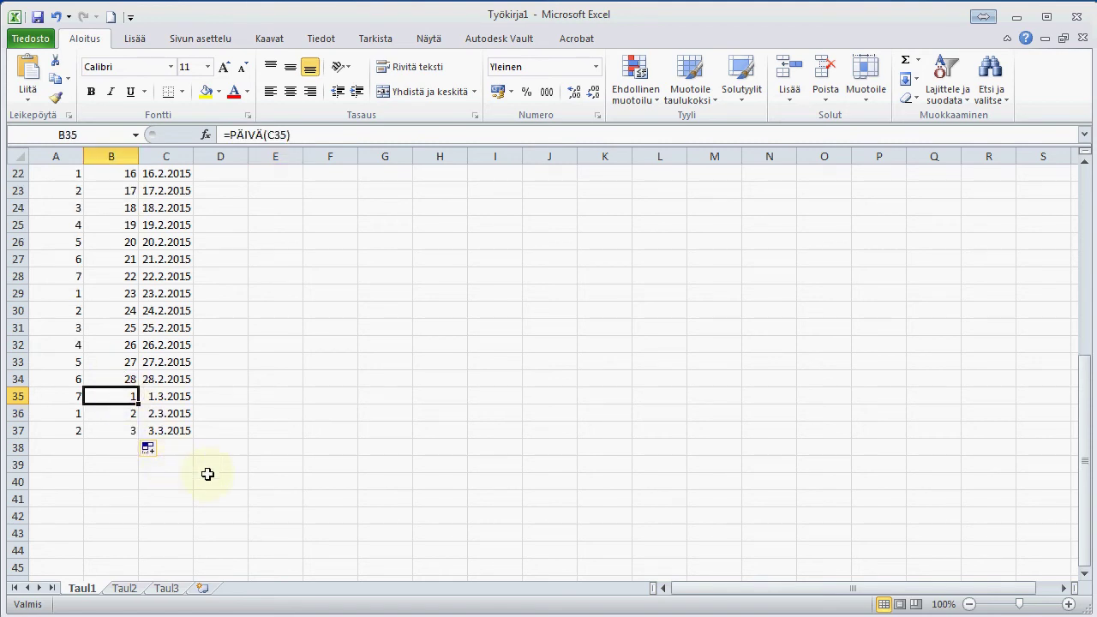
pyautogui.scroll(2, 230, 489)
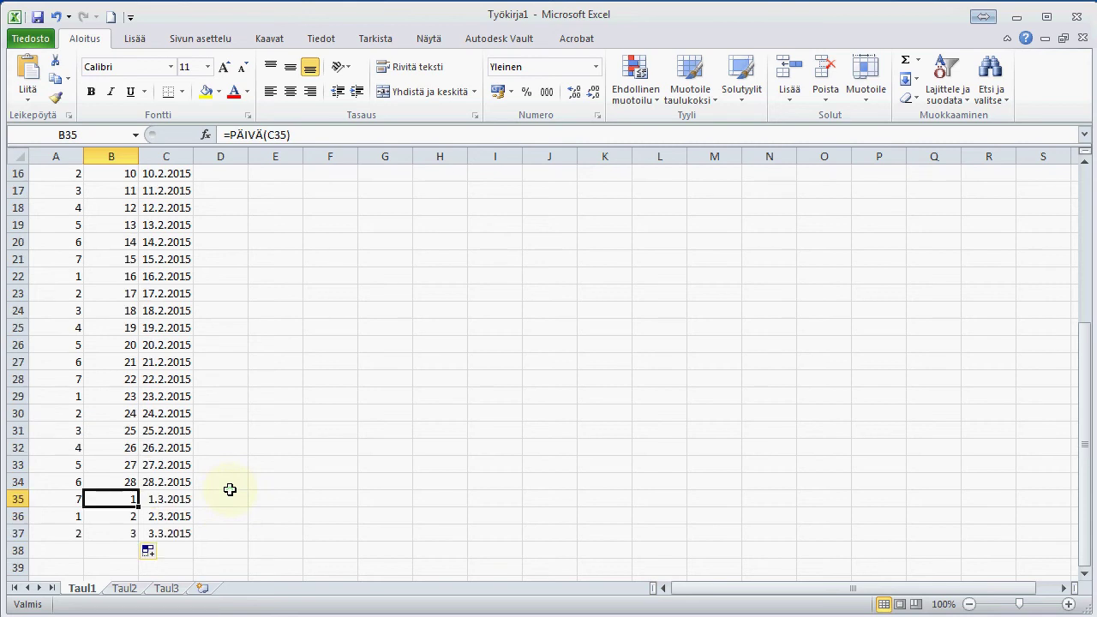
pyautogui.scroll(-3, 229, 490)
pyautogui.scroll(3, 230, 488)
pyautogui.scroll(4, 230, 488)
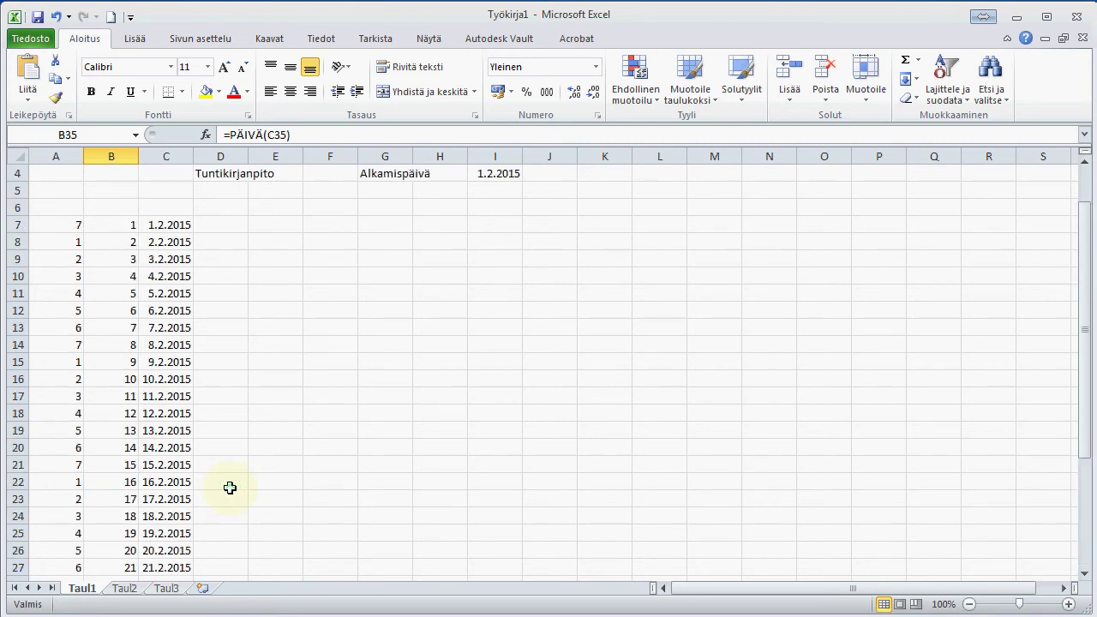
pyautogui.scroll(1, 228, 485)
pyautogui.click(223, 262)
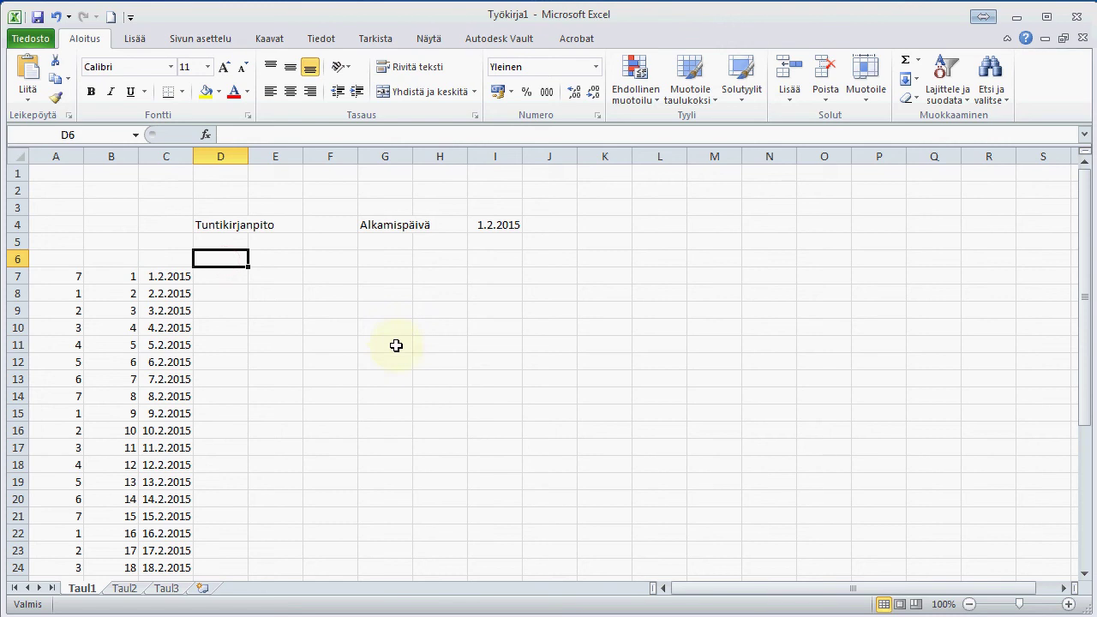
# Step: Enter the headings Valmistelu, Toteutus and Asiakaspalvelu in D6:F6
pyautogui.write('V')
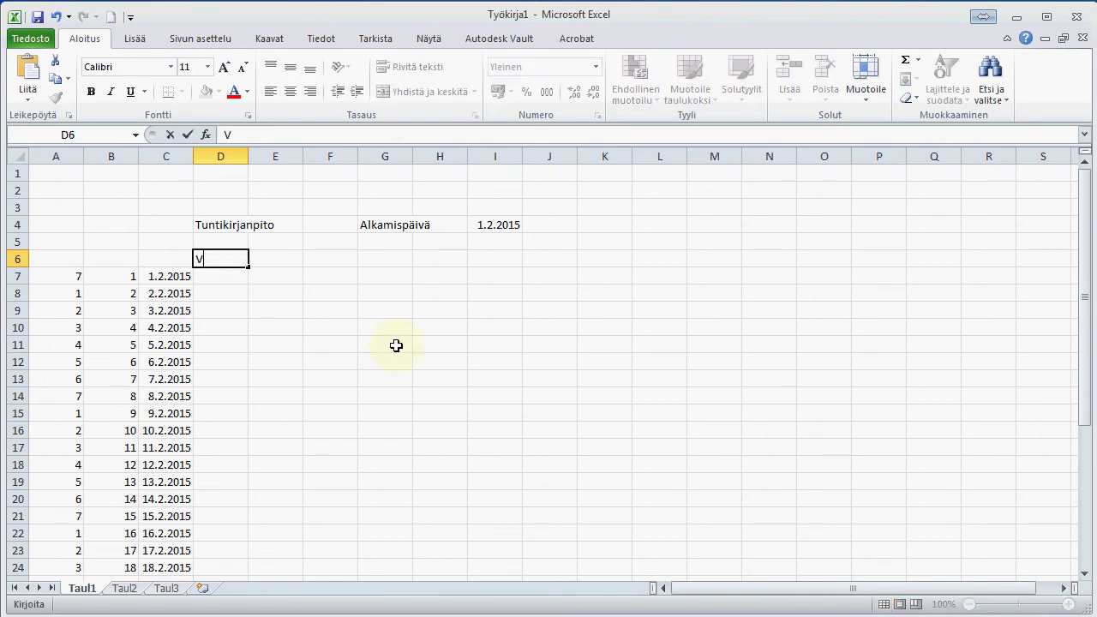
pyautogui.write('almistelu')
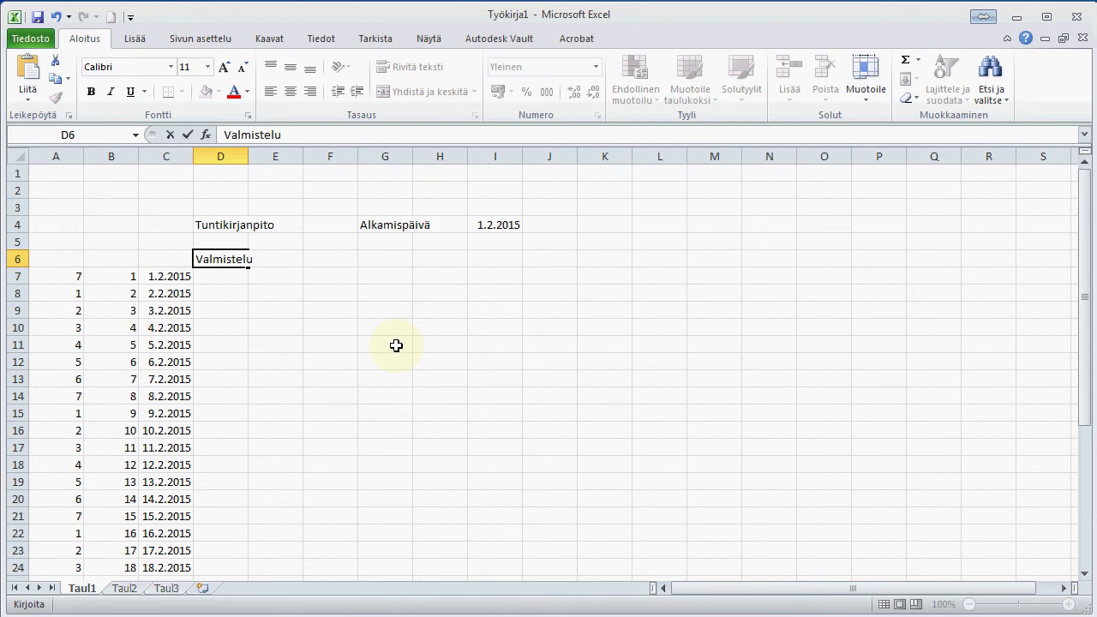
pyautogui.press('Tab')
pyautogui.write('To')
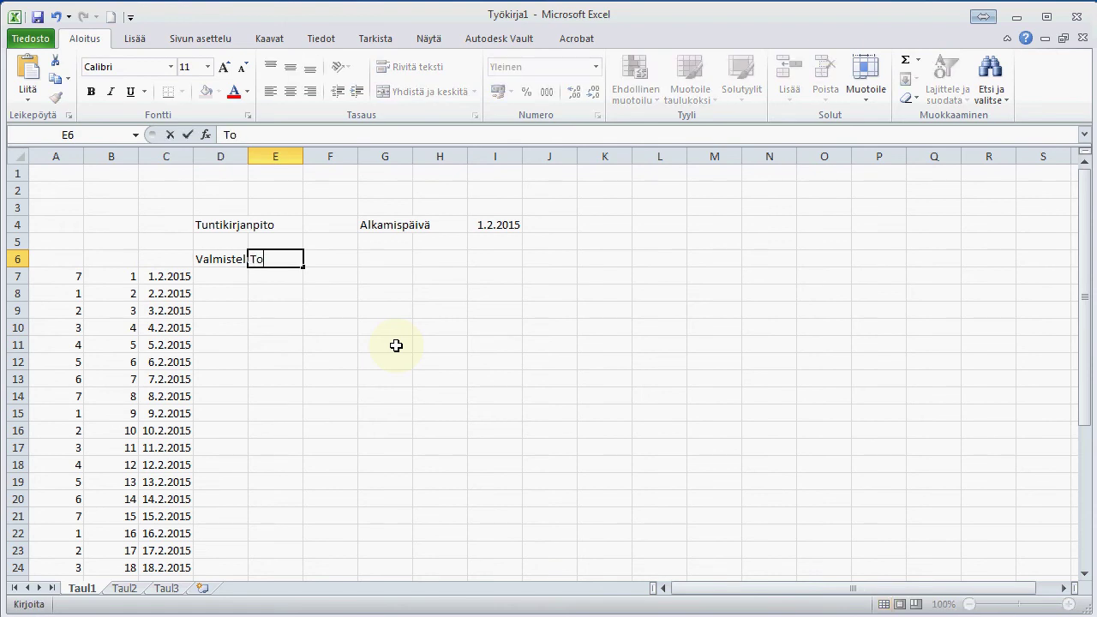
pyautogui.write('teutus')
pyautogui.press('Tab')
pyautogui.write('A')
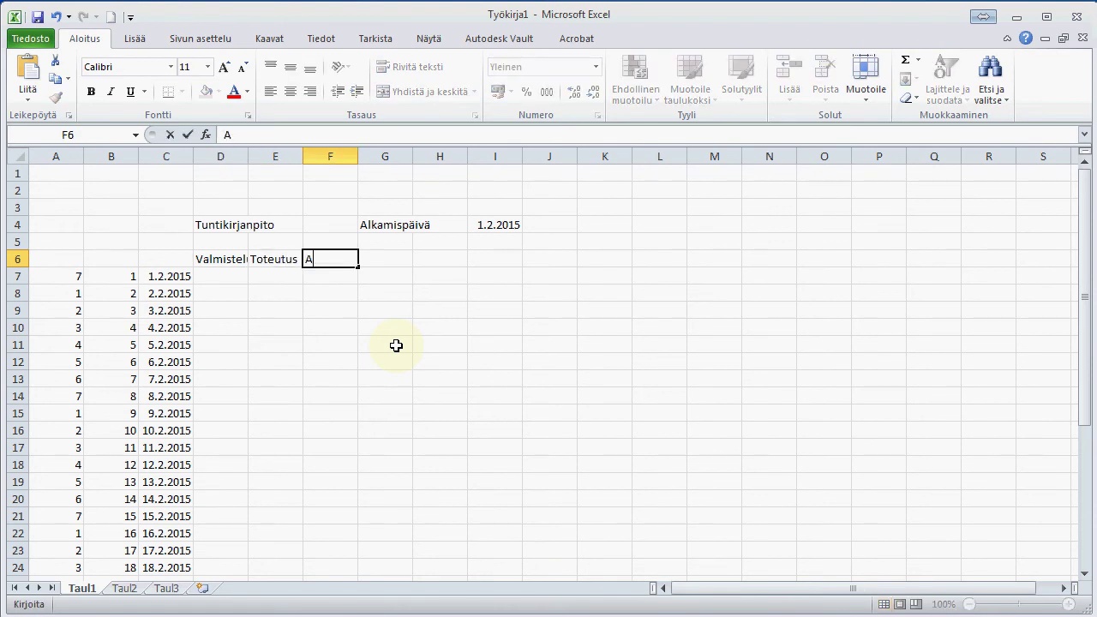
pyautogui.write('siakaspalvelu')
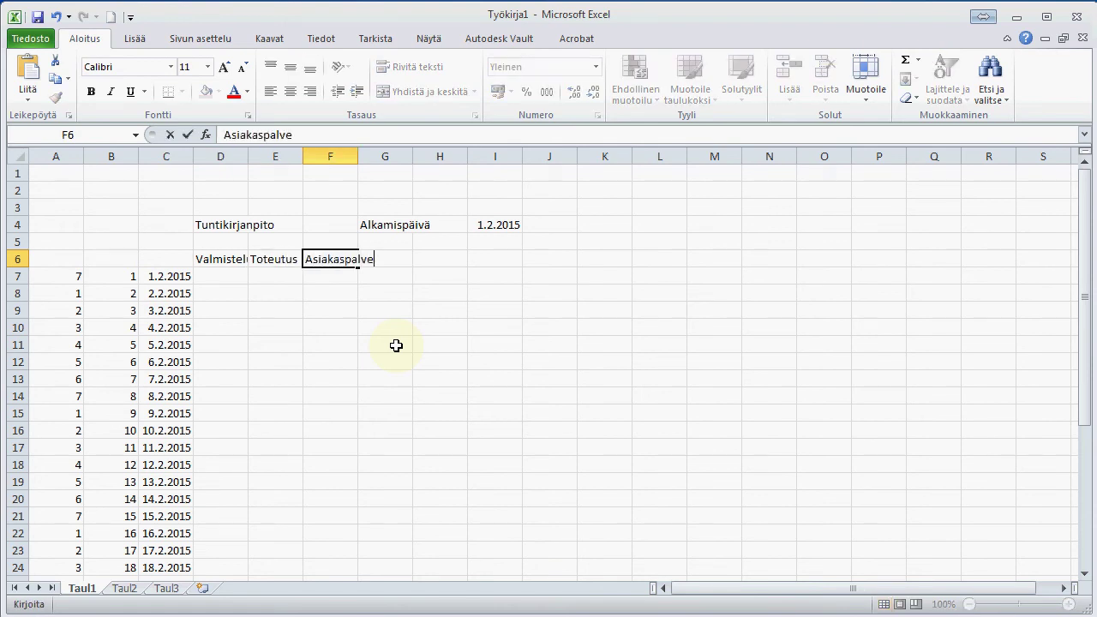
pyautogui.click(363, 152)
# Step: Widen columns F, E and D to fit their headings
pyautogui.moveTo(358, 156); pyautogui.dragTo(414, 156)
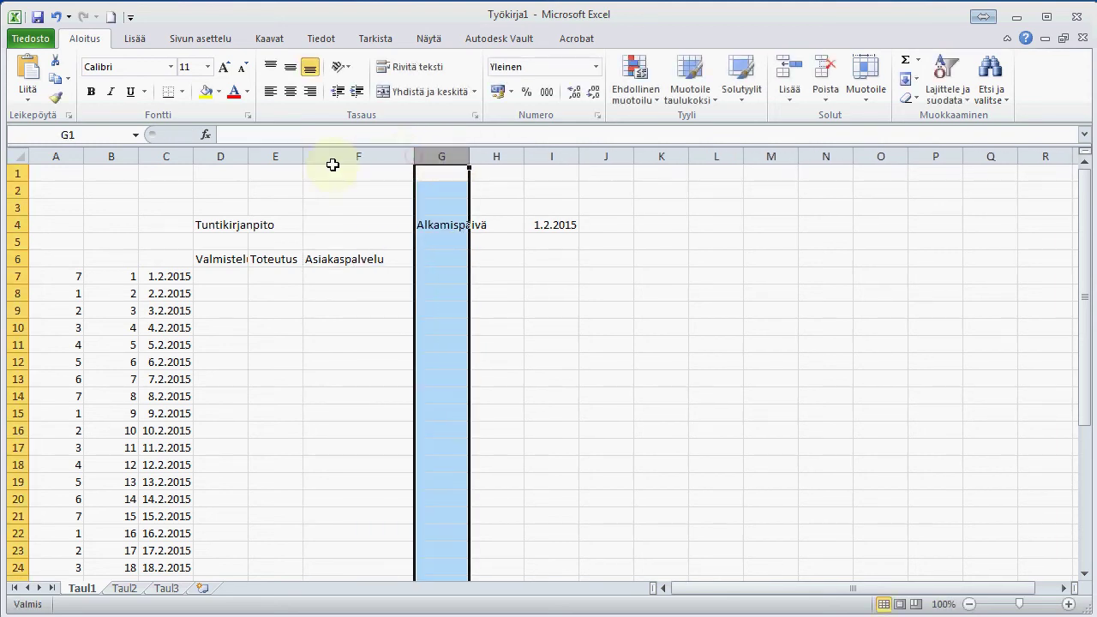
pyautogui.moveTo(304, 157); pyautogui.dragTo(330, 157)
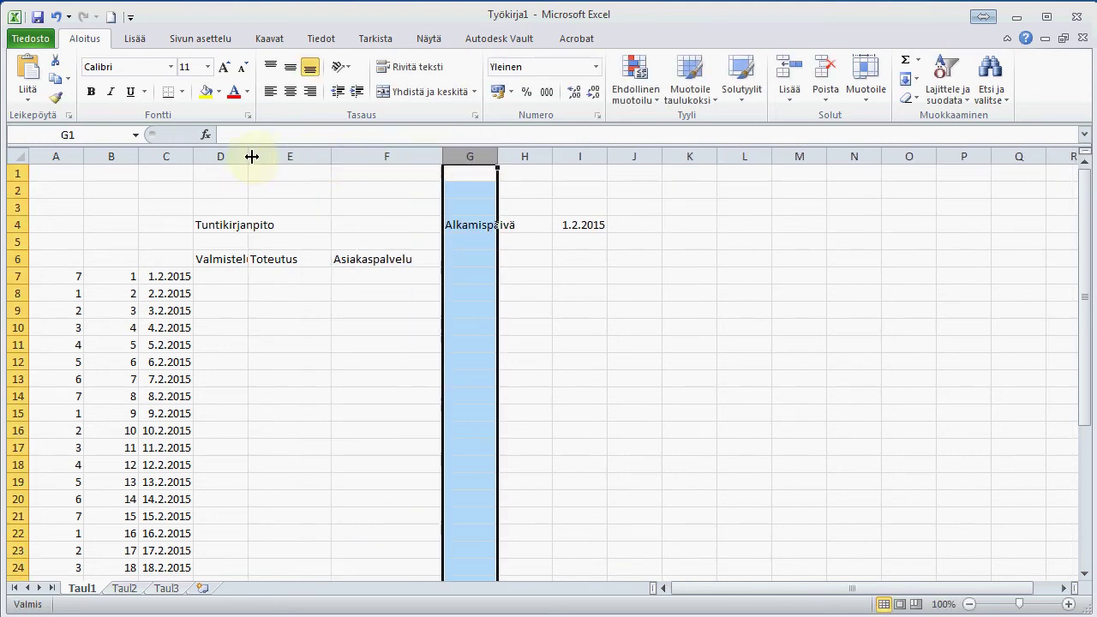
pyautogui.moveTo(249, 156); pyautogui.dragTo(289, 156)
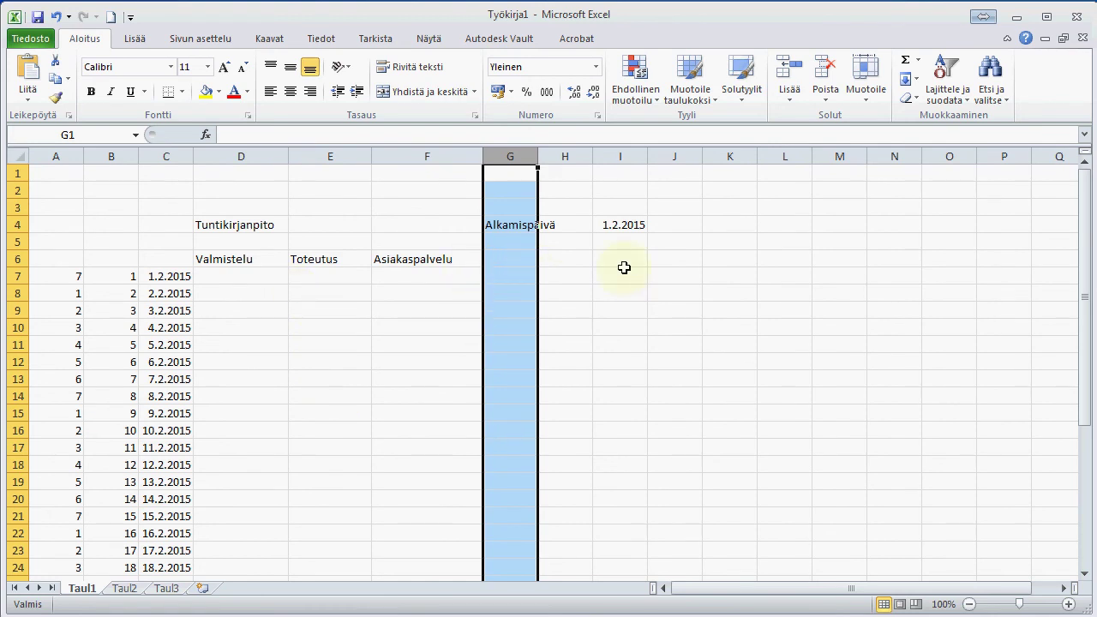
# Step: Add the headings Yhteensä in K6 and Ylityö in L6
pyautogui.click(725, 260)
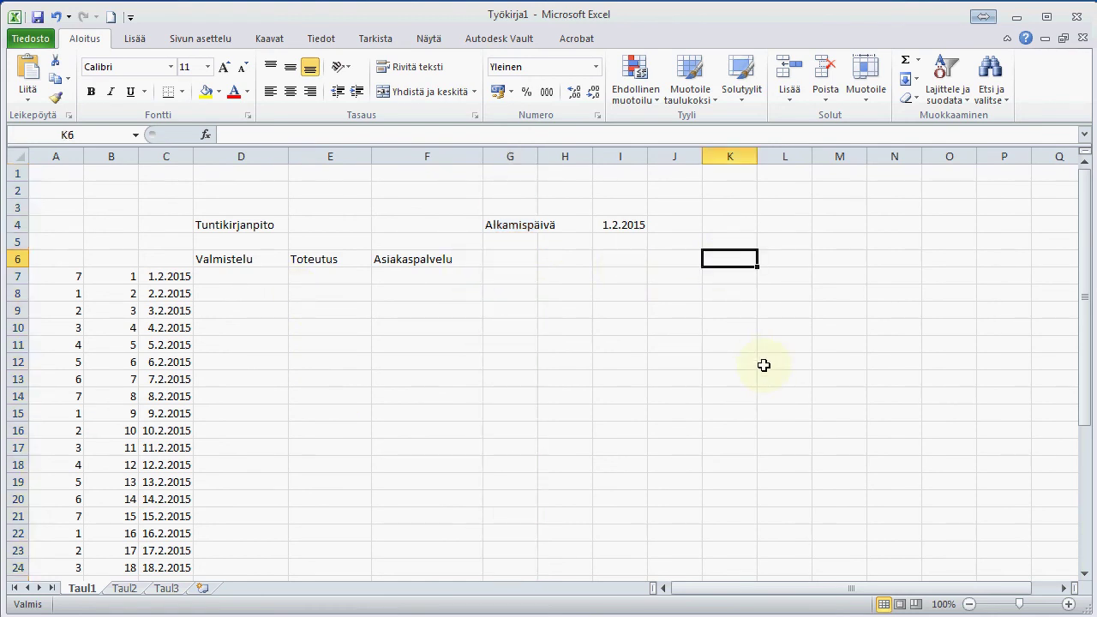
pyautogui.write('Yhteensä')
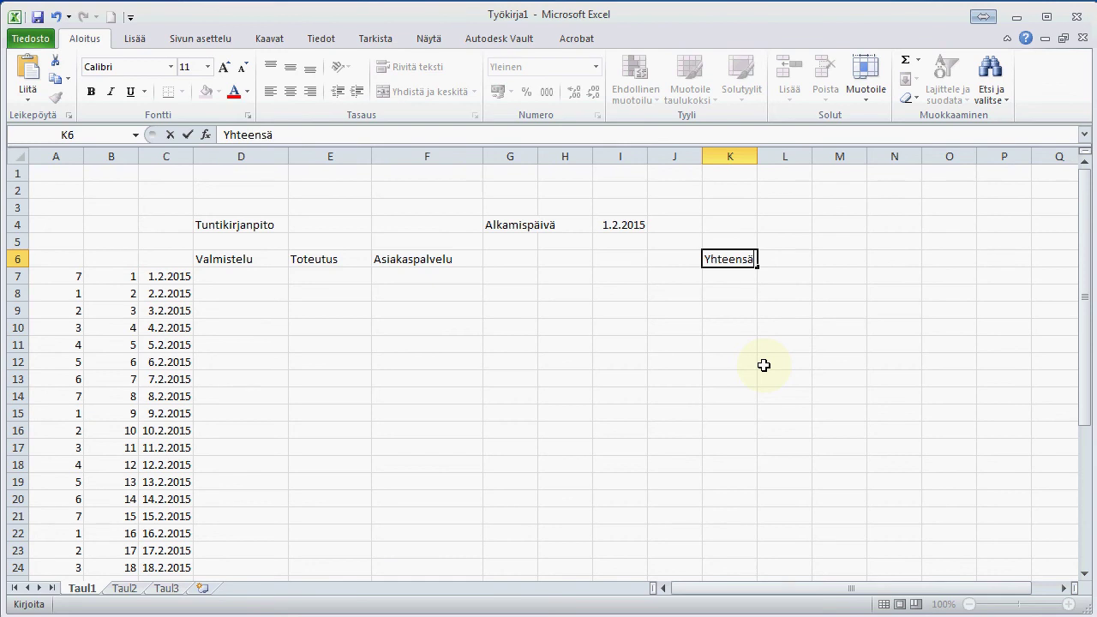
pyautogui.press('Tab')
pyautogui.write('Yli')
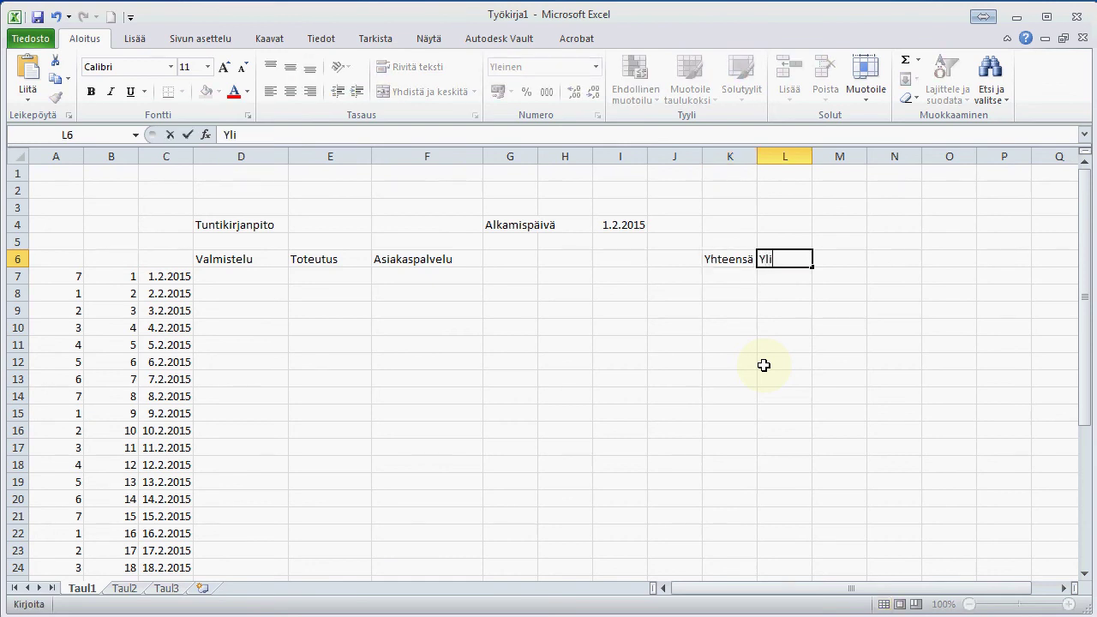
pyautogui.write('työ')
pyautogui.click(240, 326)
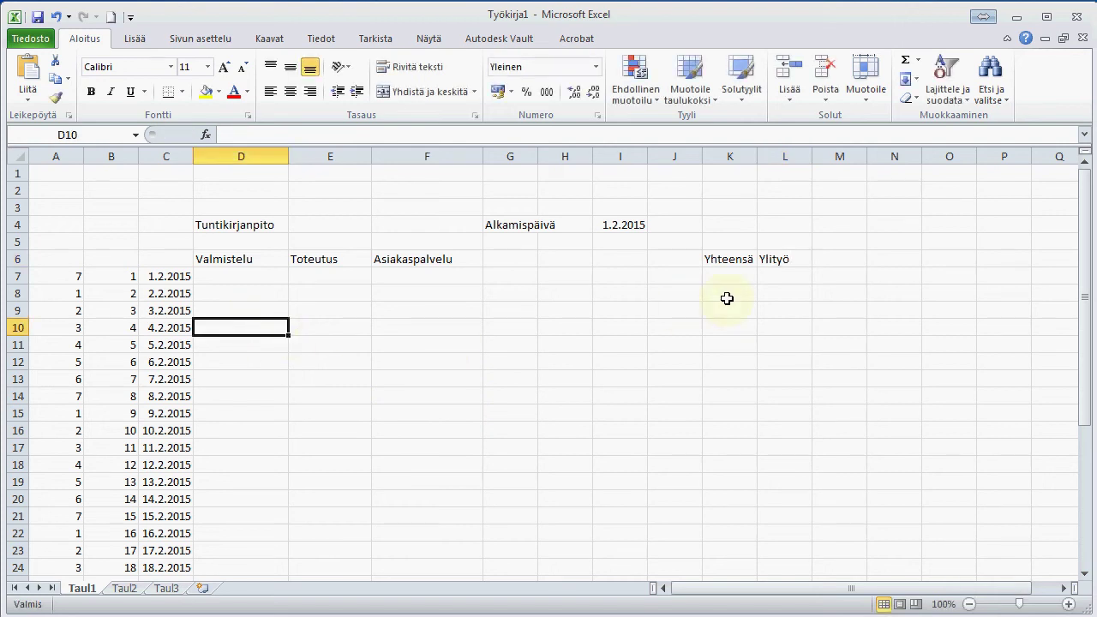
# Step: Enter test hours 2, 1 and 3 in D7:F7 and AutoSum them in K7 to show 6
pyautogui.click(262, 279)
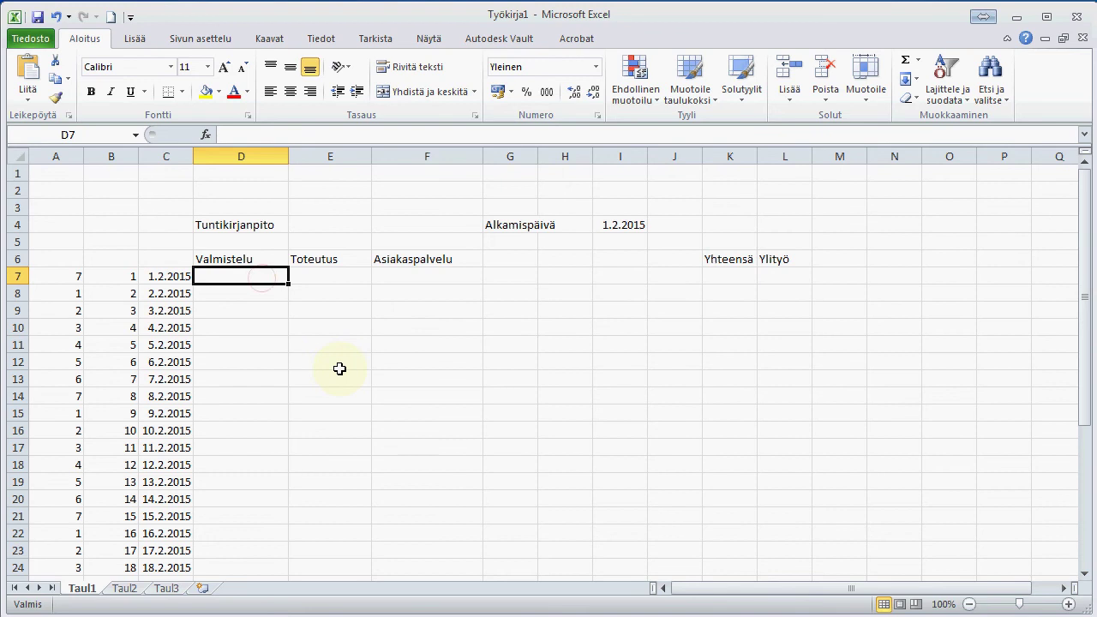
pyautogui.write('2')
pyautogui.press('Tab')
pyautogui.write('1')
pyautogui.press('Tab')
pyautogui.write('3')
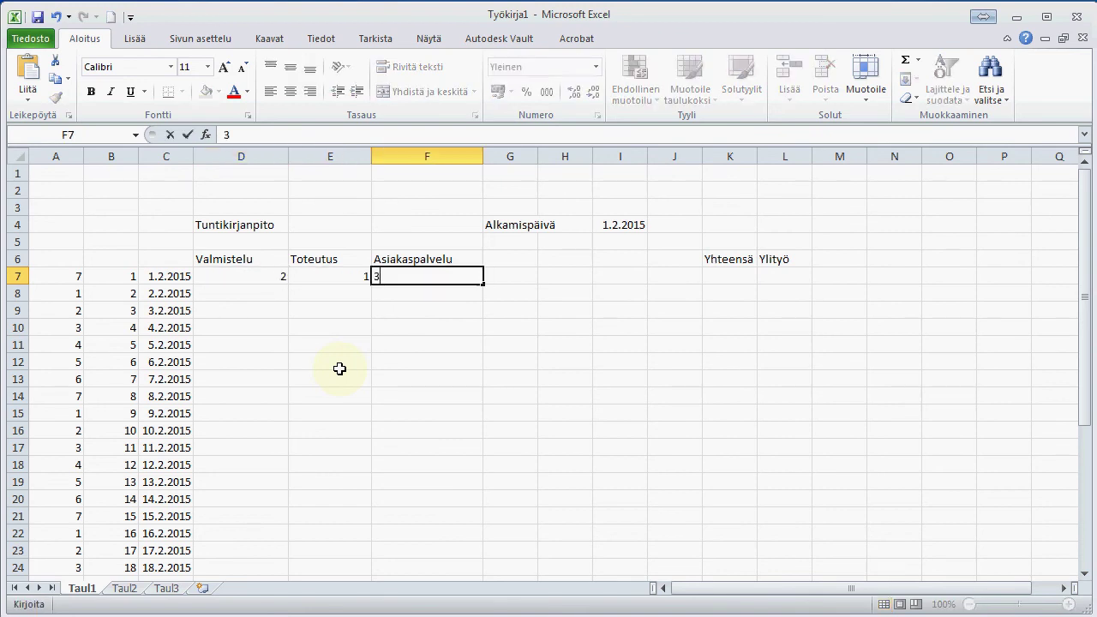
pyautogui.press('Tab')
pyautogui.press('Tab')
pyautogui.press('Tab')
pyautogui.press('Tab')
pyautogui.press('Tab')
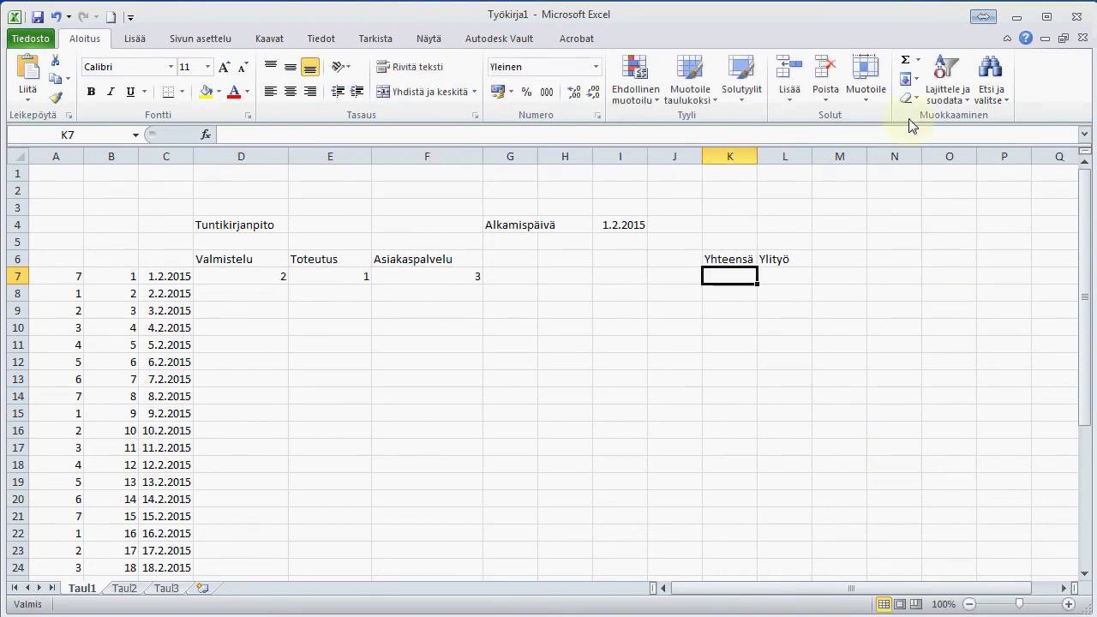
pyautogui.click(905, 60)
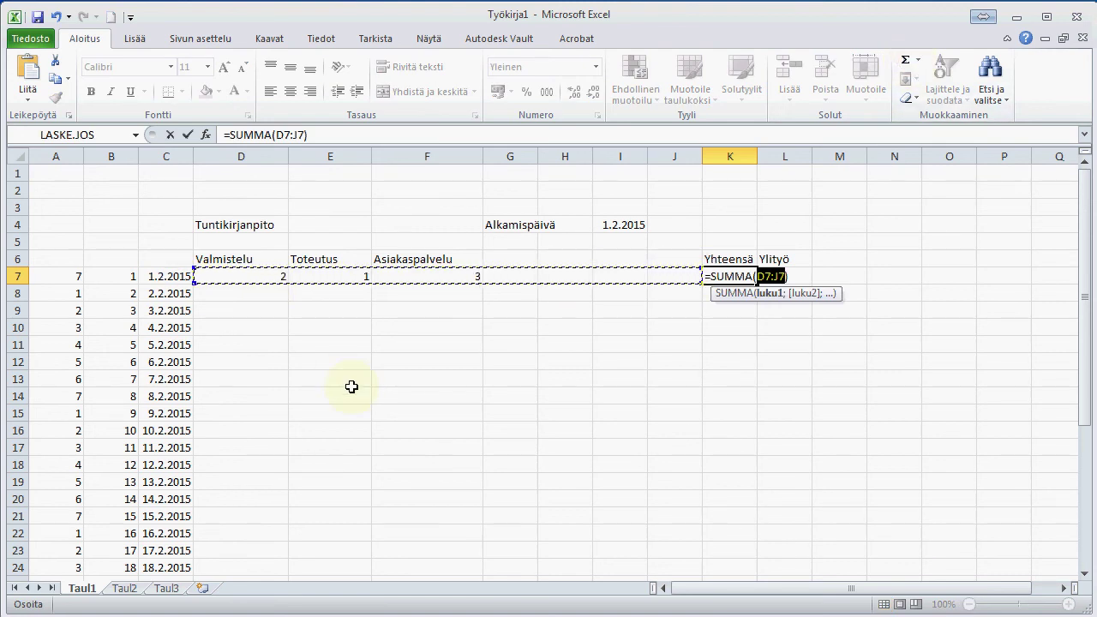
pyautogui.press('Return')
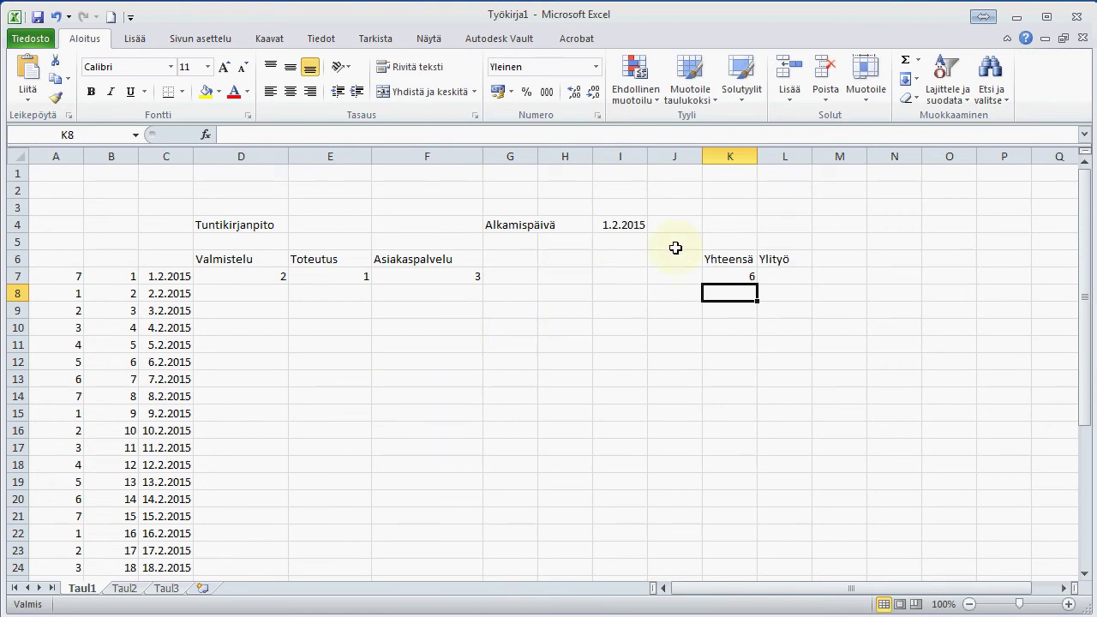
# Step: Enter the label Ylityöraja in K4 and the overtime limit 7 in L4
pyautogui.click(734, 228)
pyautogui.write('Y')
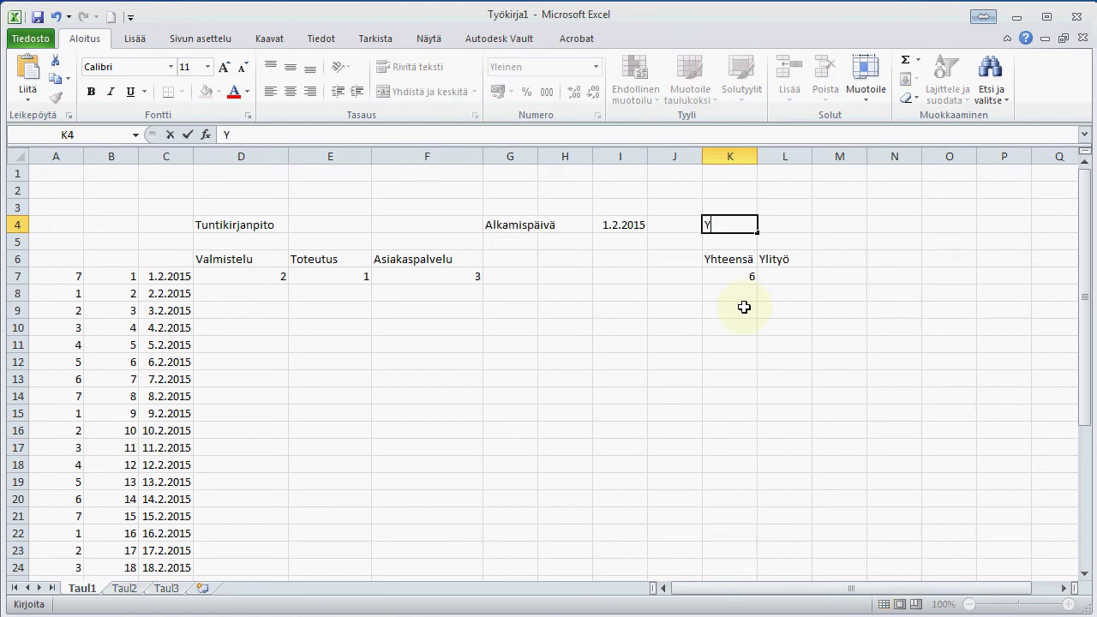
pyautogui.write('lityöraja')
pyautogui.press('Tab')
pyautogui.write('7')
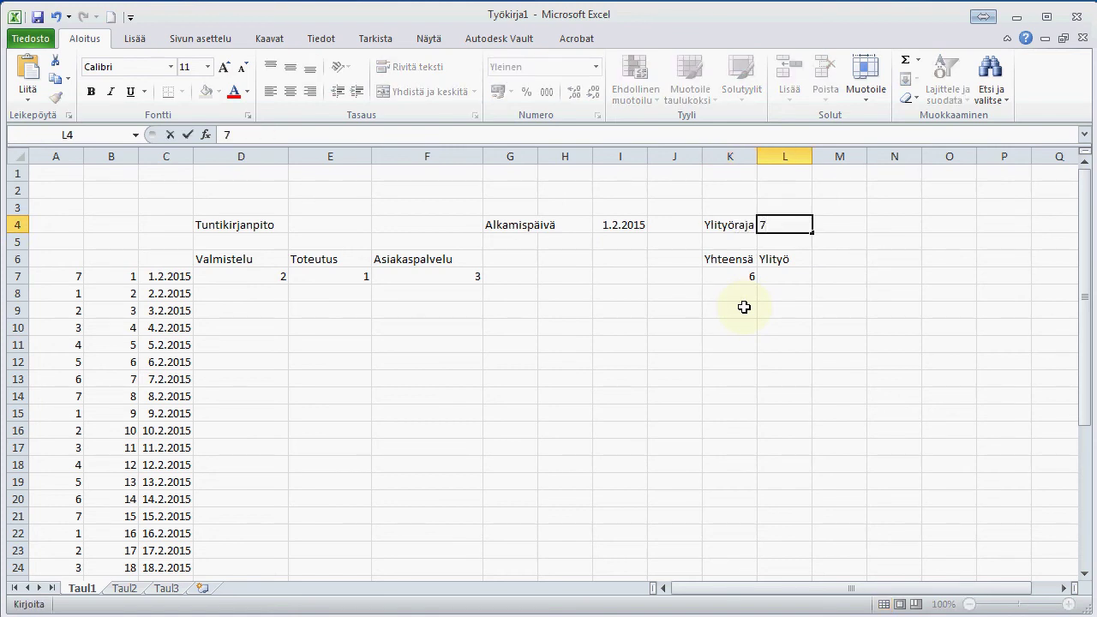
pyautogui.click(770, 277)
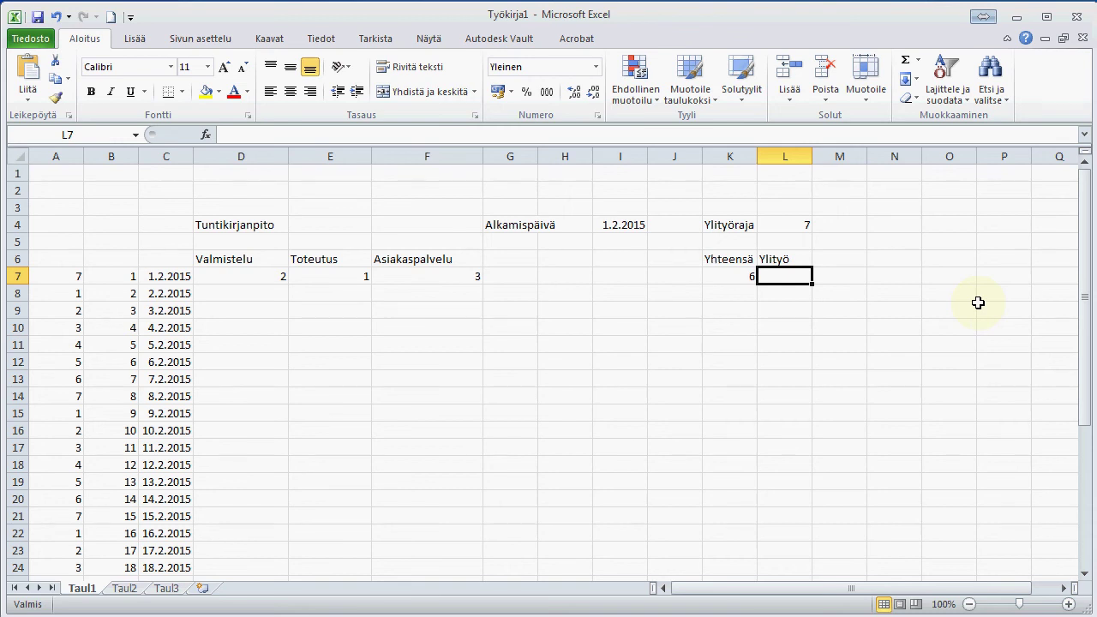
# Step: Enter =JOS(K7>L4;K7-L4;"") in L7 to show overtime hours above the L4 limit
pyautogui.write('=')
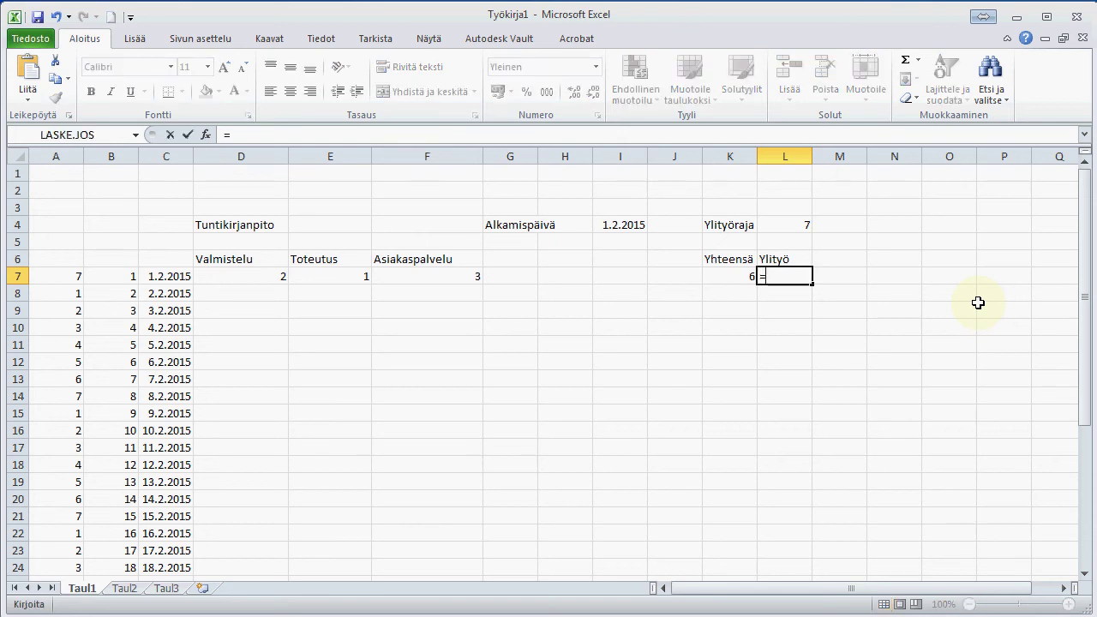
pyautogui.write('jos(')
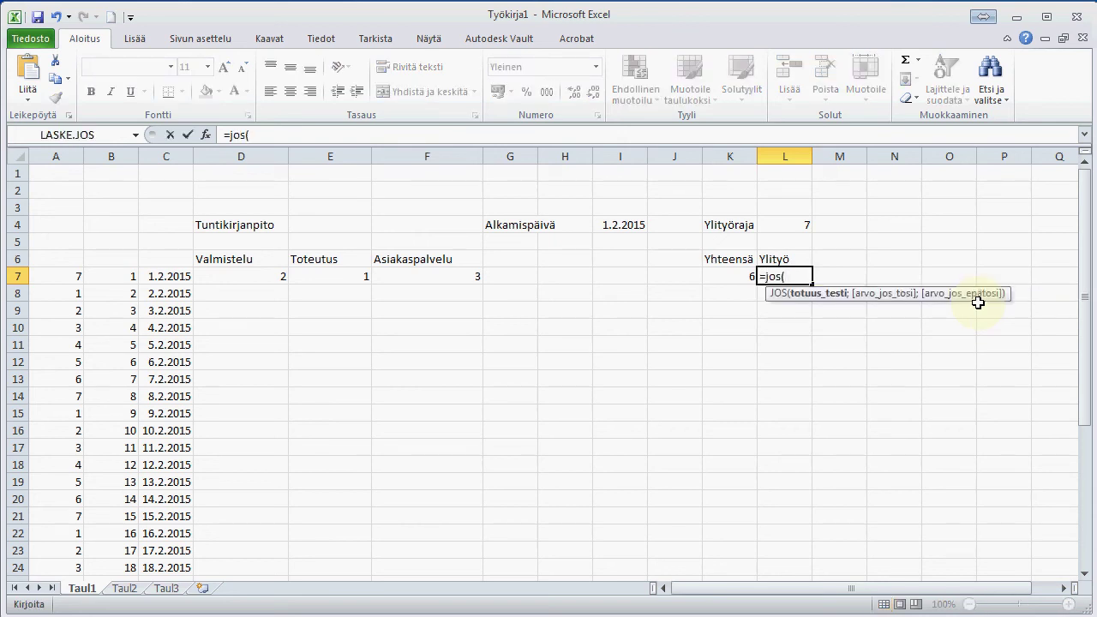
pyautogui.click(731, 275)
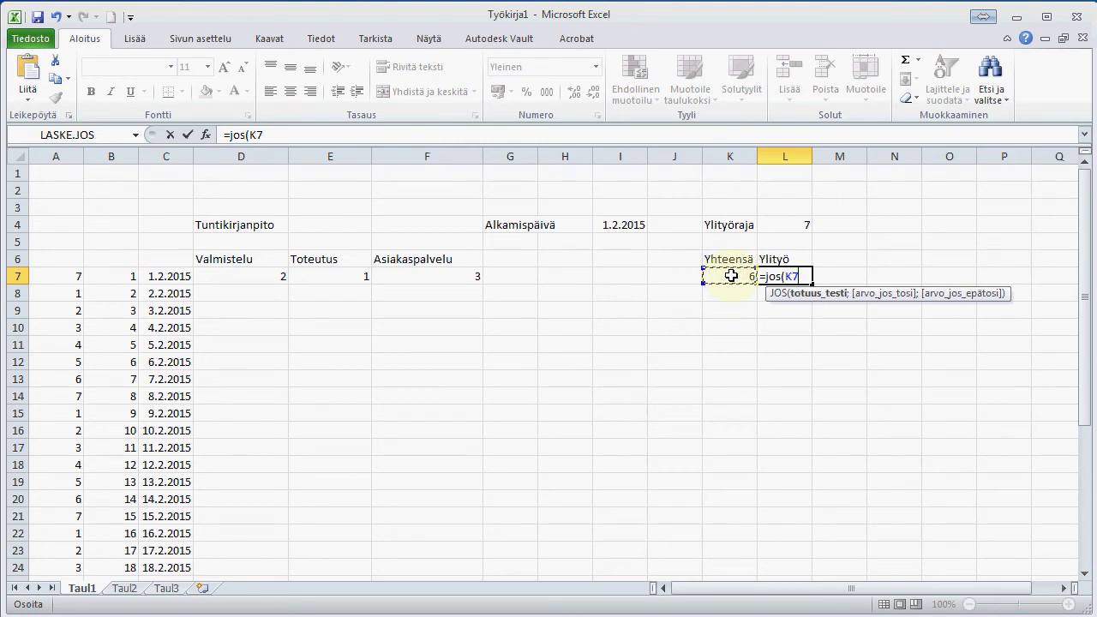
pyautogui.write('>')
pyautogui.click(794, 223)
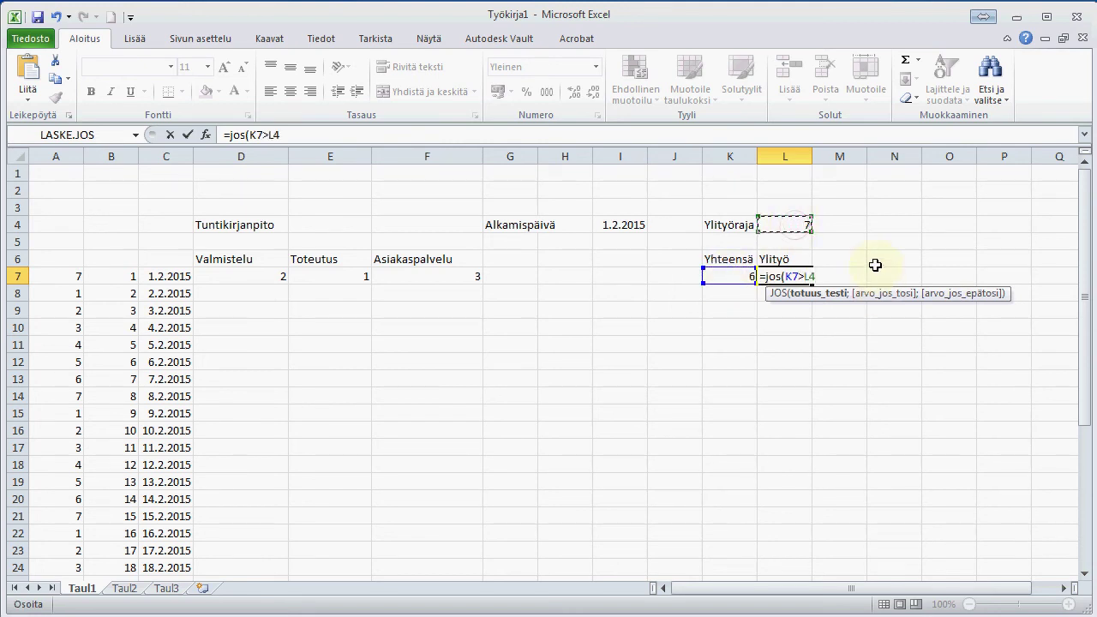
pyautogui.write(';')
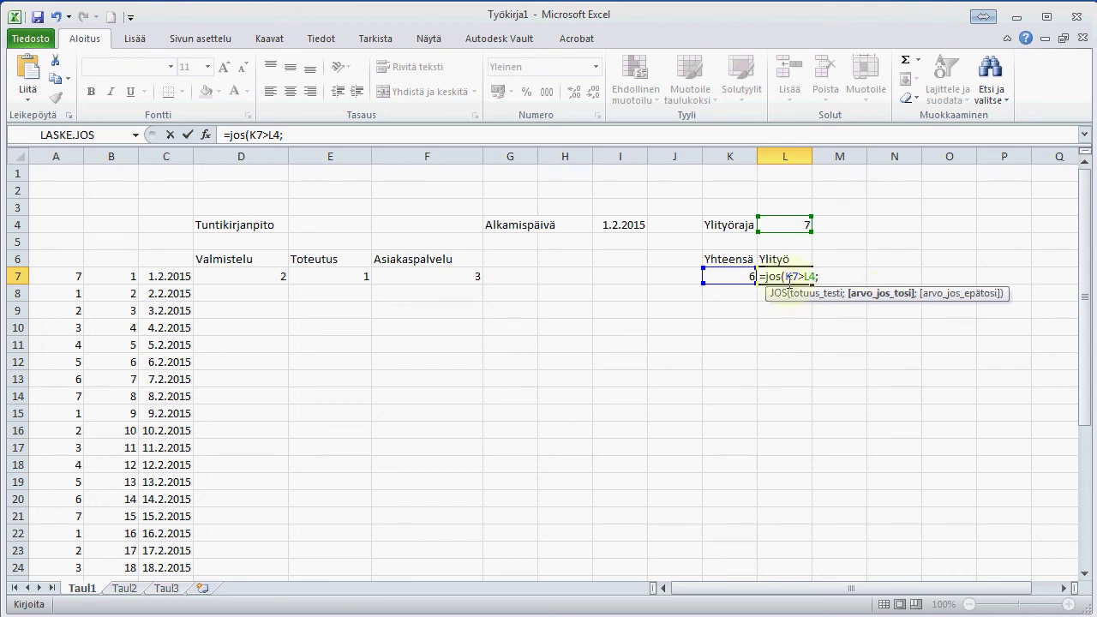
pyautogui.click(731, 276)
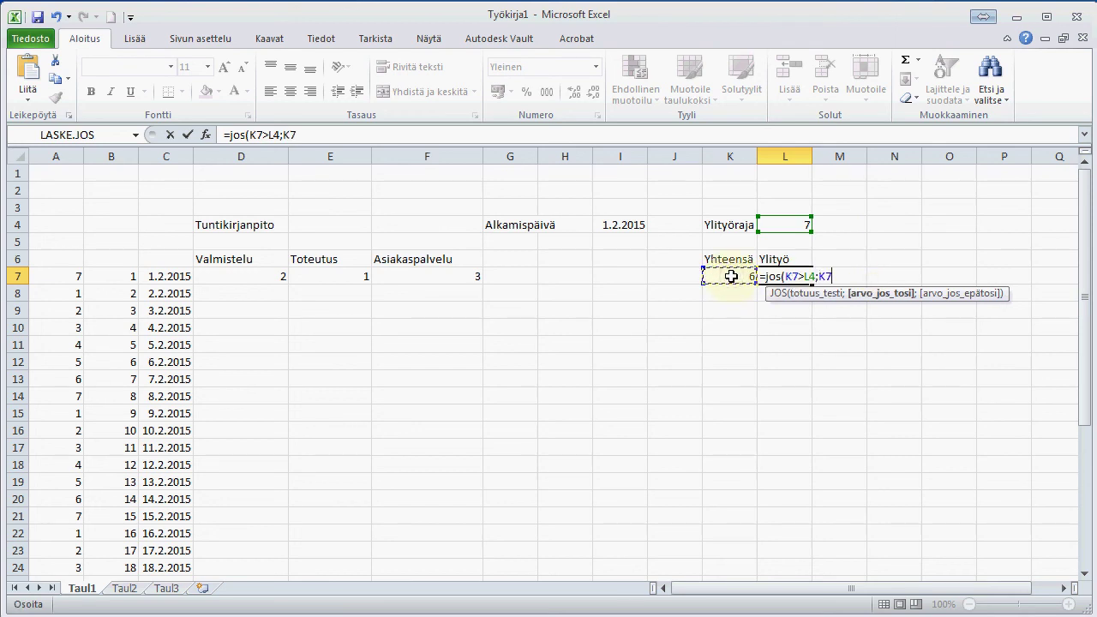
pyautogui.write('-')
pyautogui.click(795, 225)
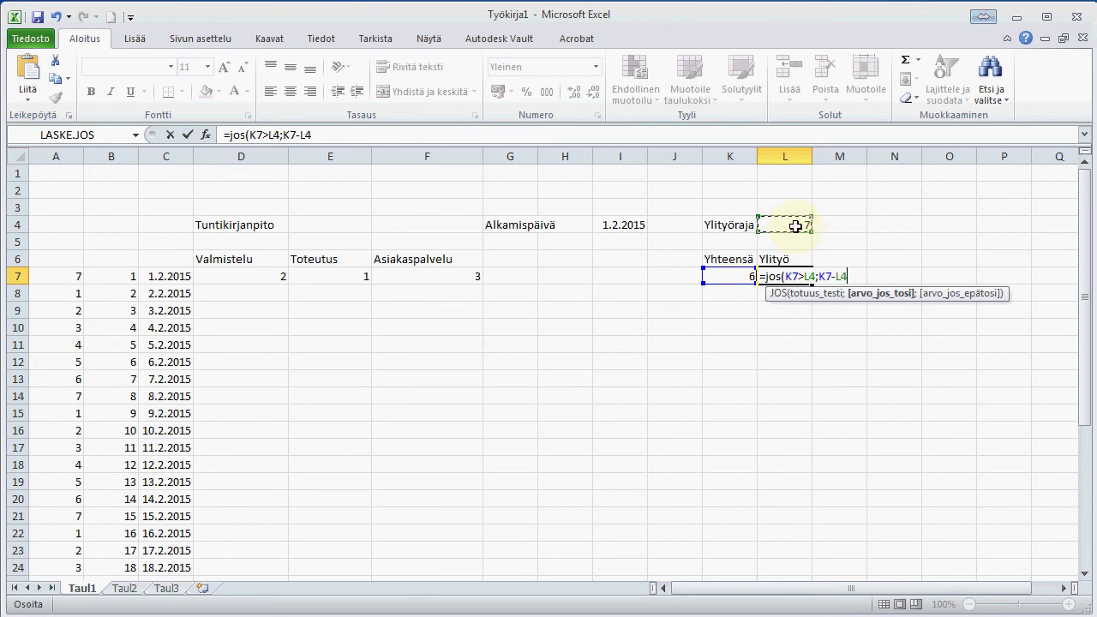
pyautogui.write(';')
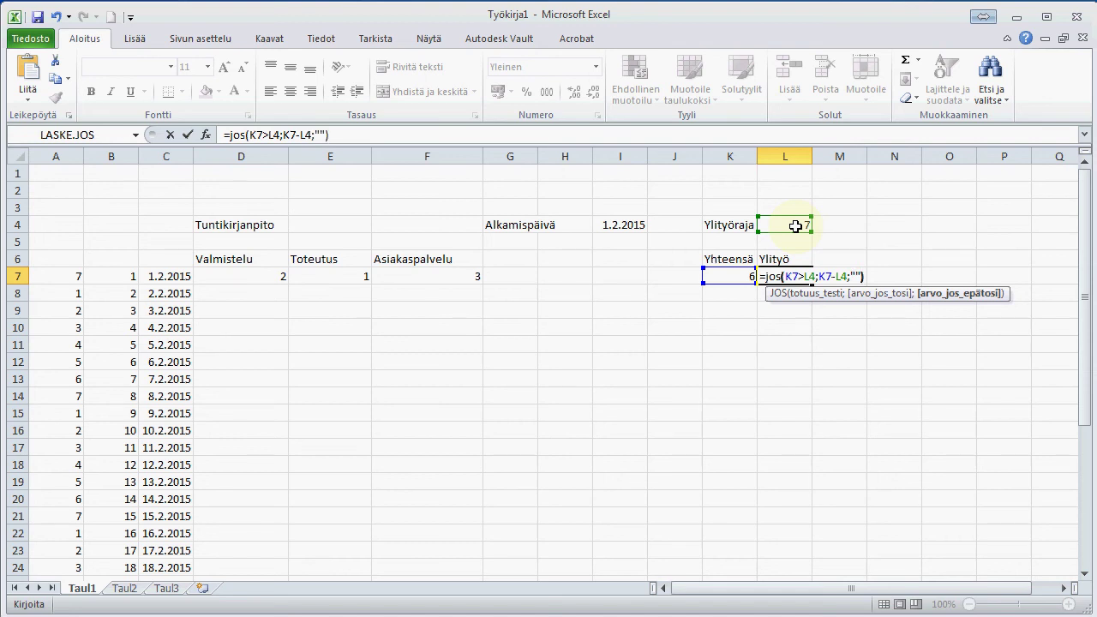
pyautogui.hotkey('ctrl', 'Return')
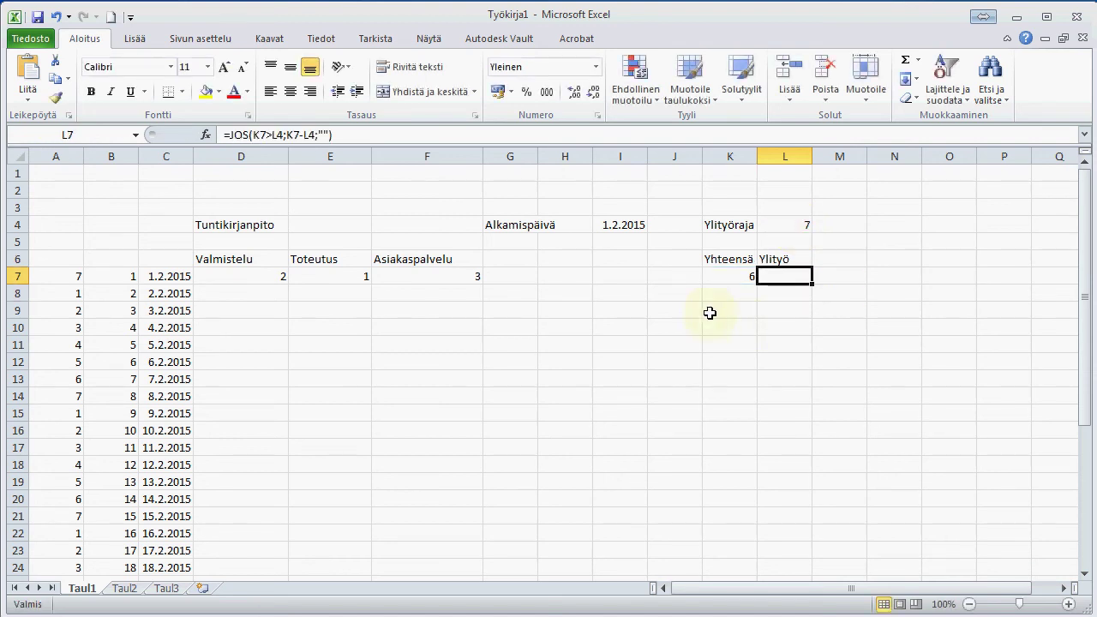
# Step: Set the first day's Toteutus hours in E7 to 3,4, giving an 8,4 total and 1,4 overtime
pyautogui.click(323, 277)
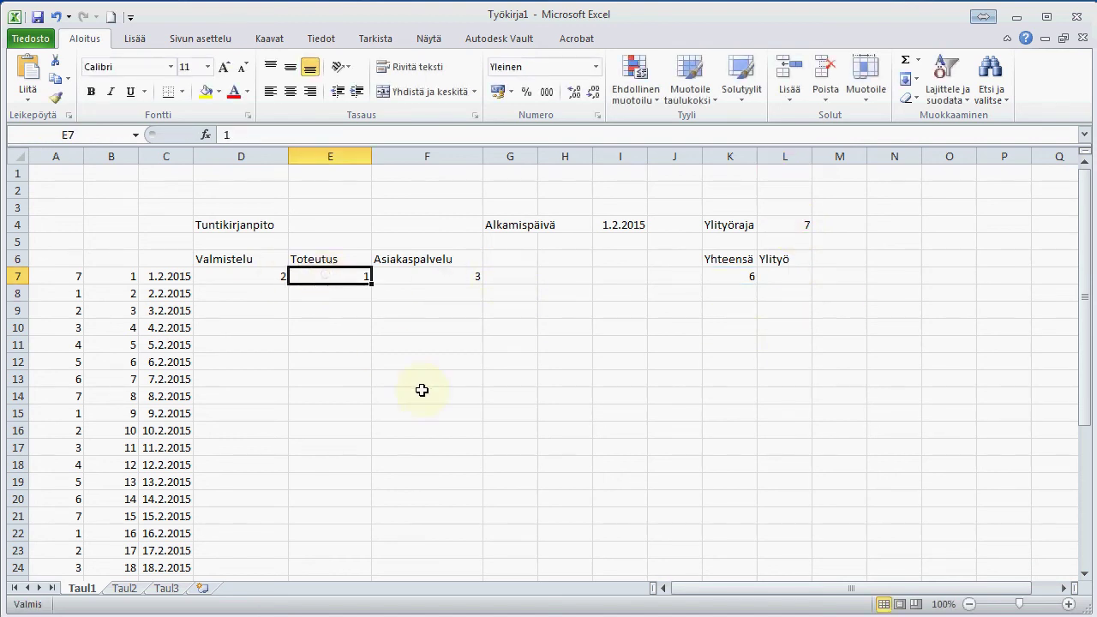
pyautogui.write('4')
pyautogui.hotkey('ctrl', 'Return')
pyautogui.write('3,4')
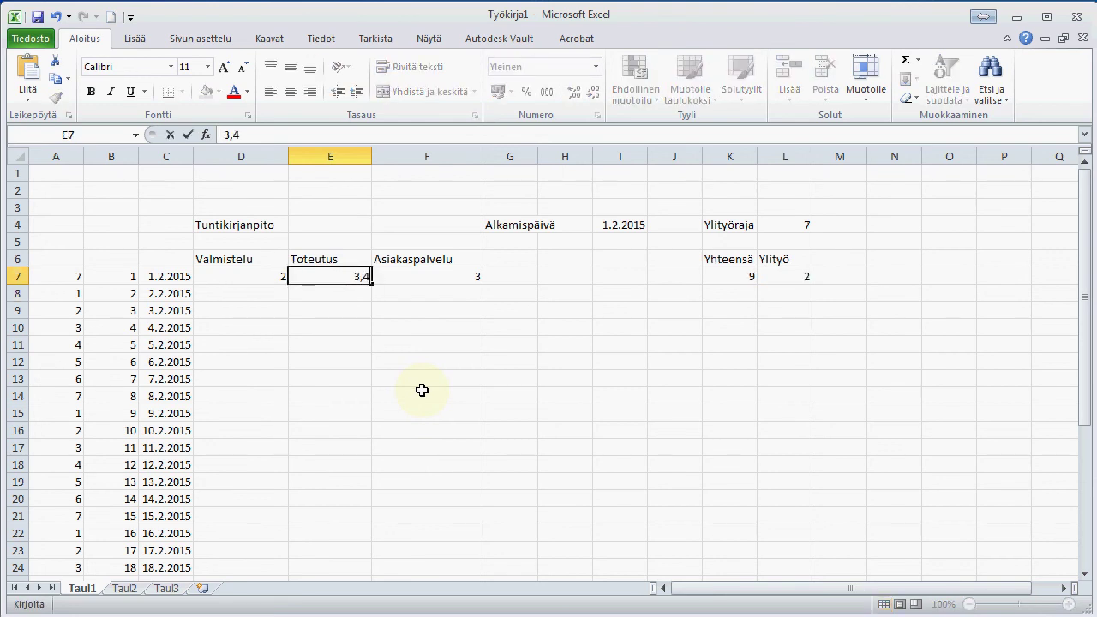
pyautogui.press('Return')
pyautogui.press('Up')
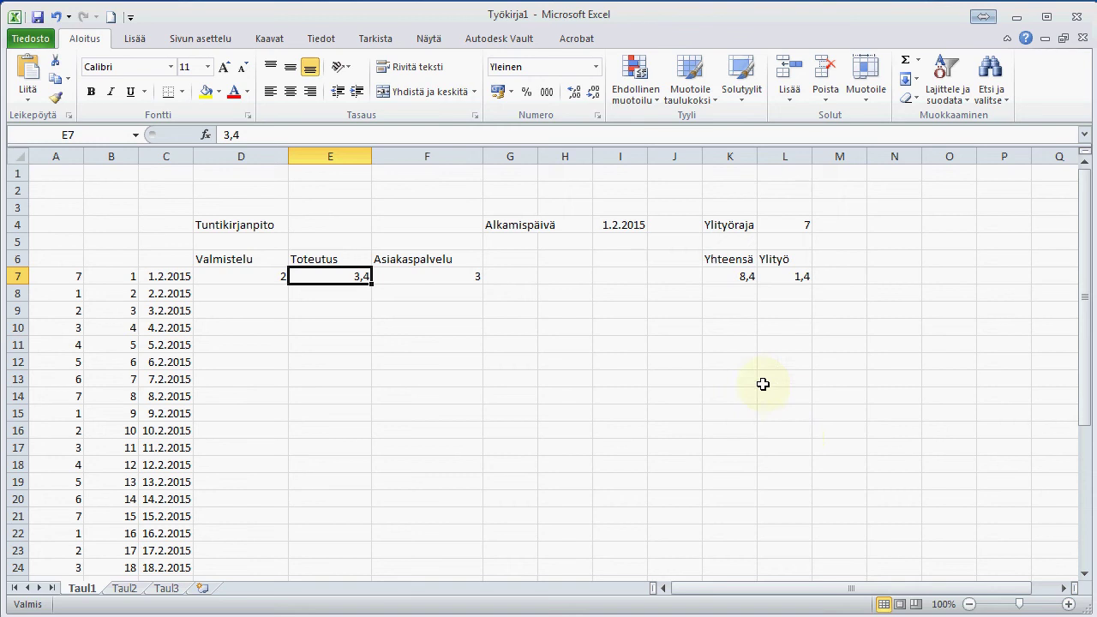
# Step: Fill the K7:L7 total and overtime formulas down through row 37
pyautogui.moveTo(738, 276); pyautogui.dragTo(793, 275)
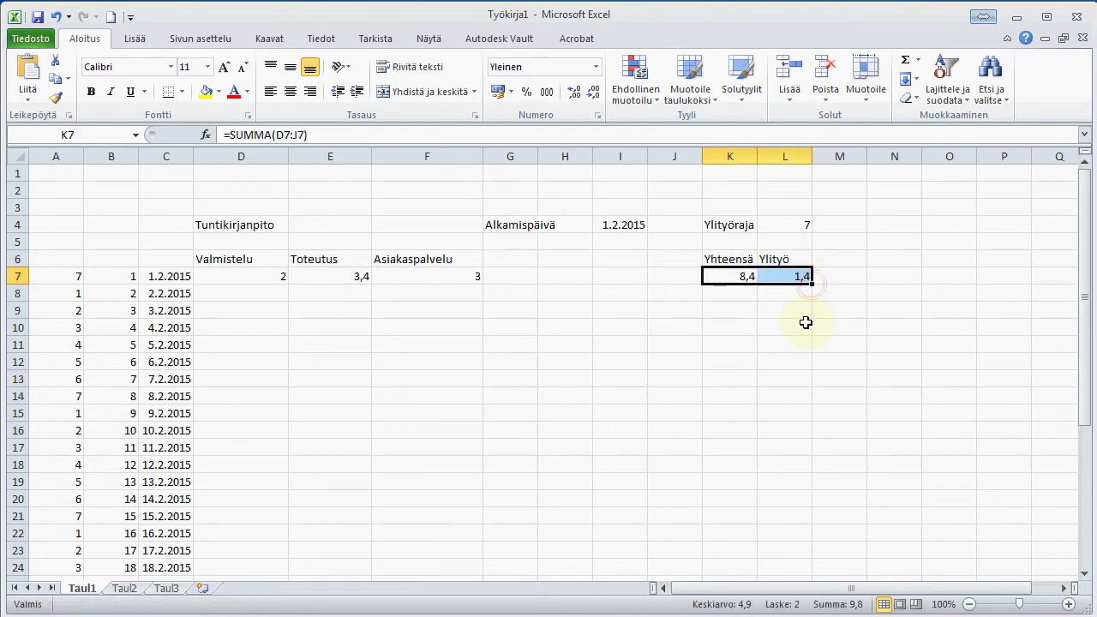
pyautogui.scroll(-2, 791, 317)
pyautogui.moveTo(812, 181); pyautogui.dragTo(835, 517)
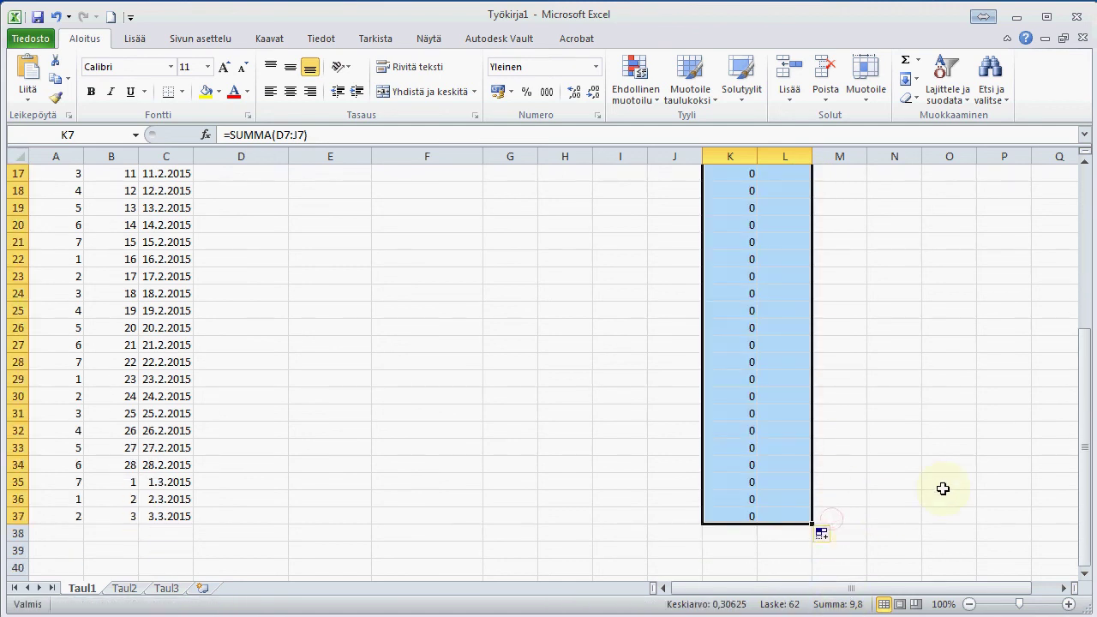
pyautogui.scroll(4, 940, 486)
pyautogui.scroll(2, 942, 488)
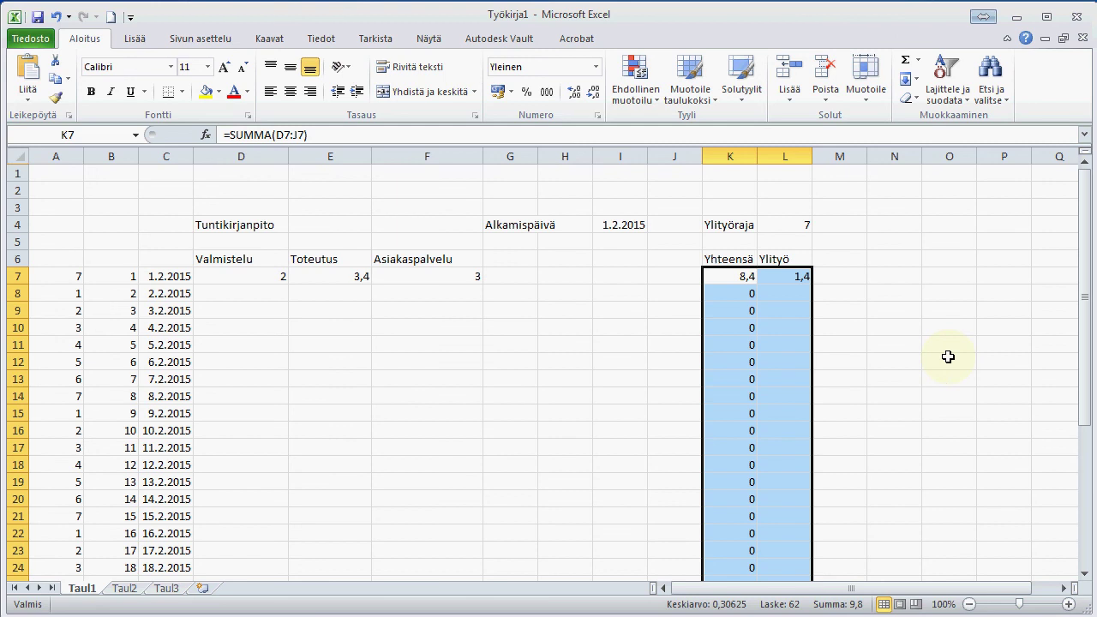
pyautogui.click(552, 275)
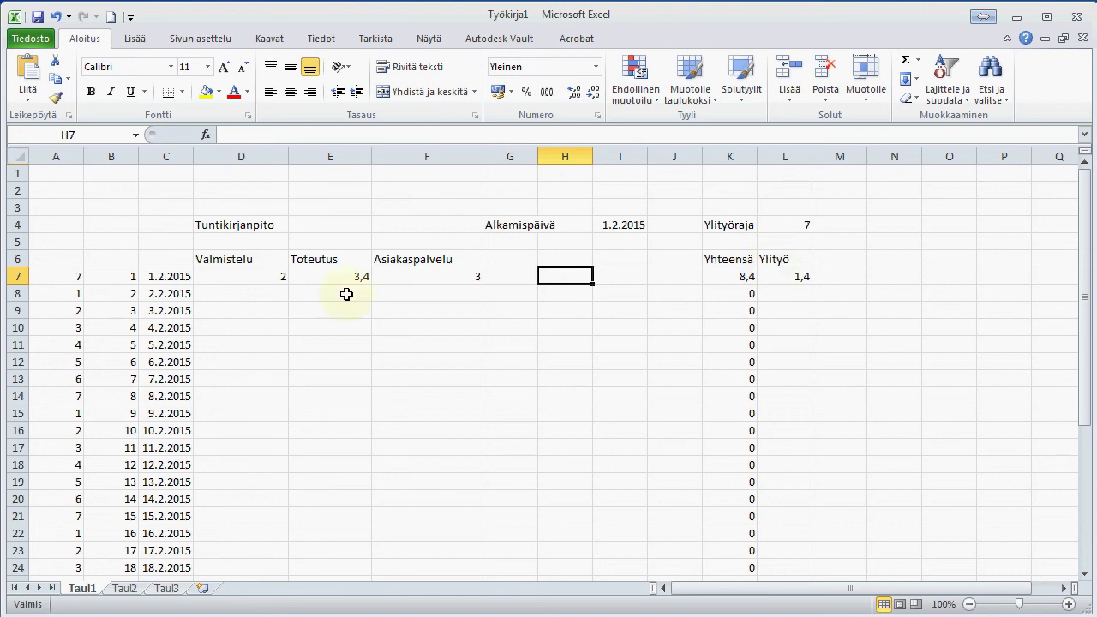
# Step: Select the day table through row 37 and start a new formula-based conditional formatting rule
pyautogui.moveTo(74, 276)
pyautogui.mouseDown()
pyautogui.moveTo(748, 590)
pyautogui.moveTo(790, 597)
pyautogui.mouseUp()
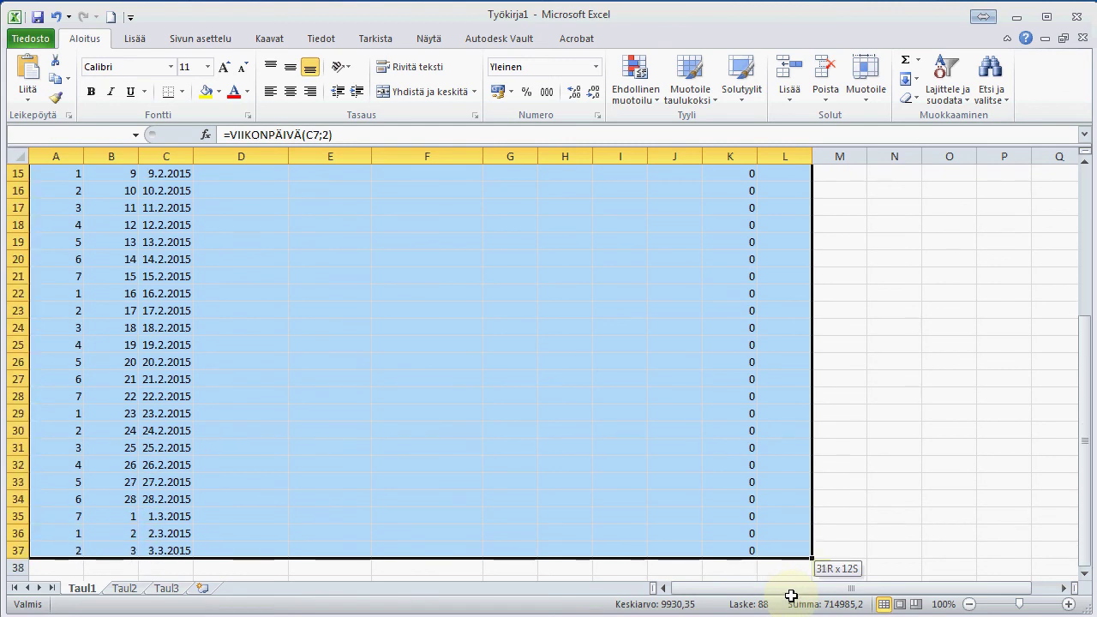
pyautogui.moveTo(790, 597); pyautogui.dragTo(789, 550)
pyautogui.scroll(3, 850, 391)
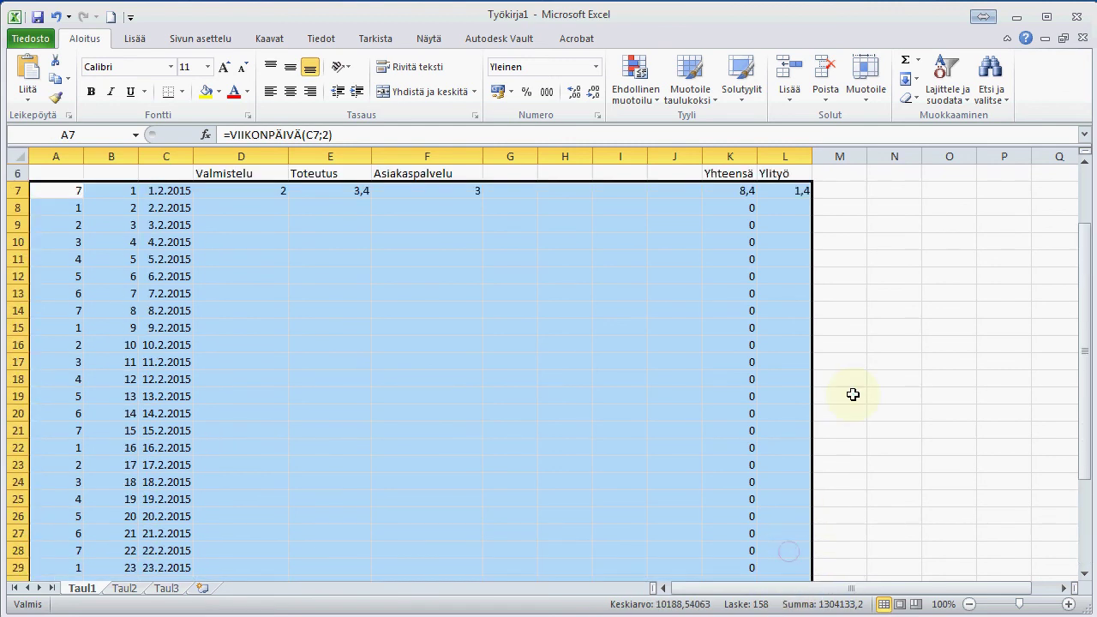
pyautogui.scroll(1, 849, 392)
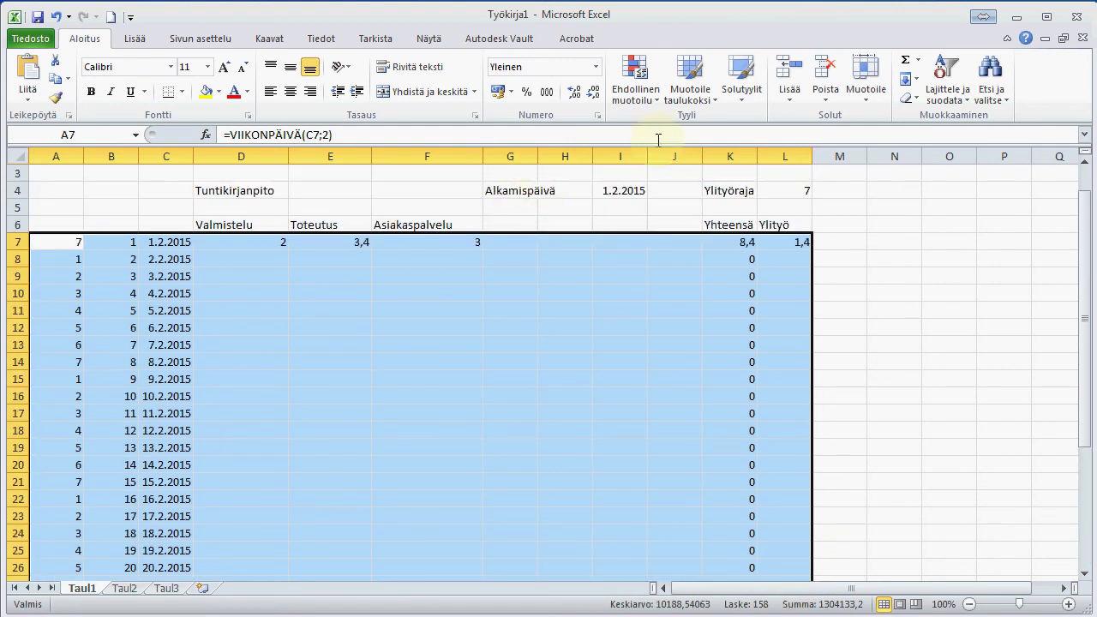
pyautogui.click(650, 93)
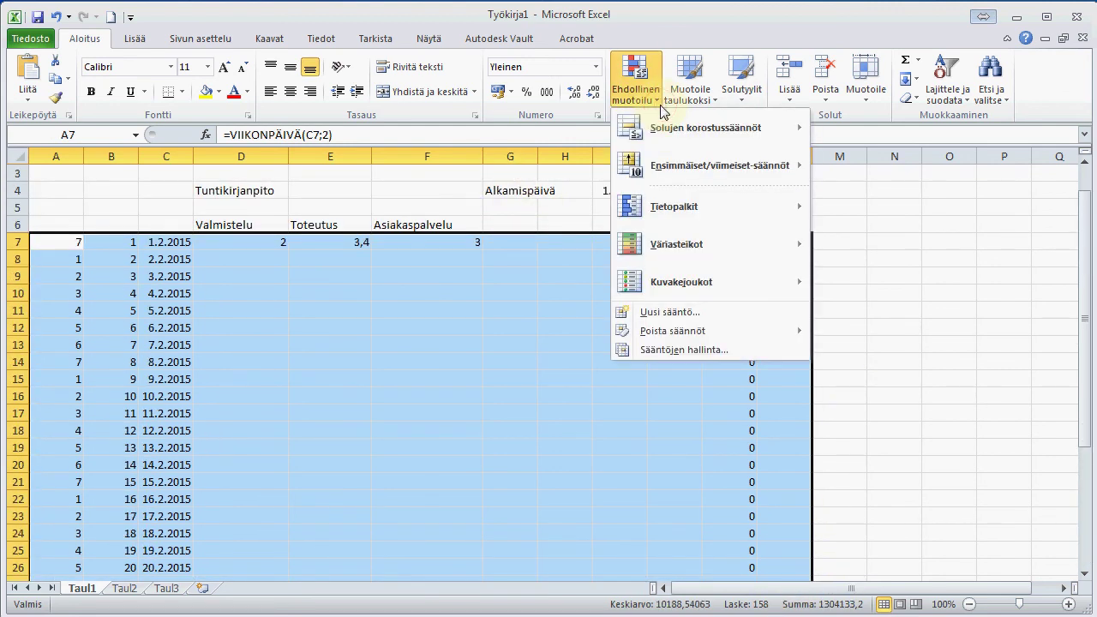
pyautogui.click(664, 312)
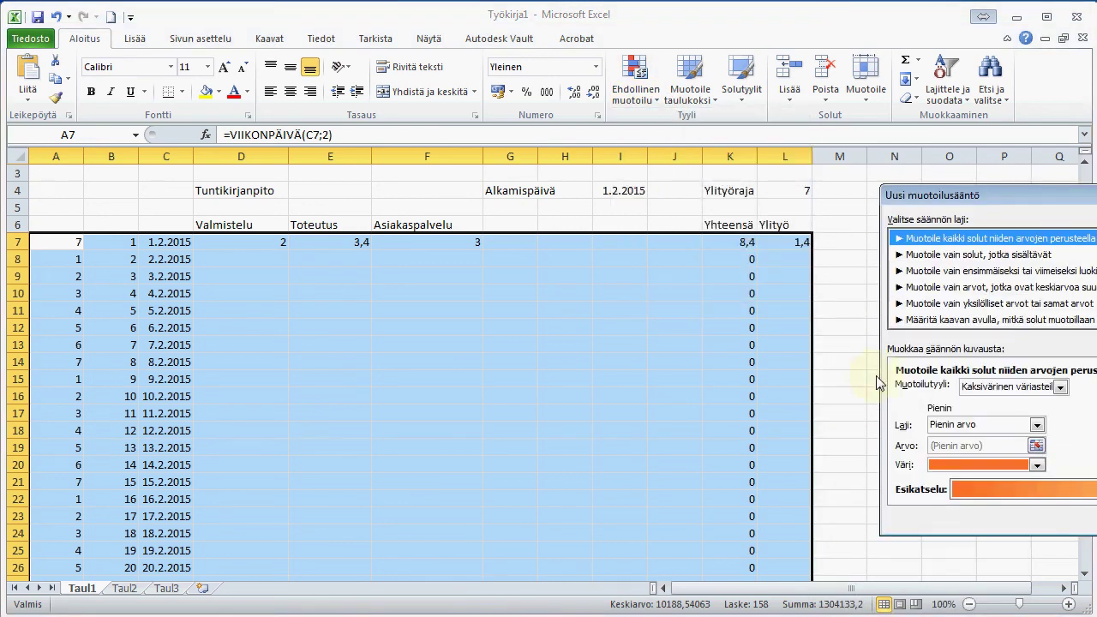
pyautogui.click(943, 321)
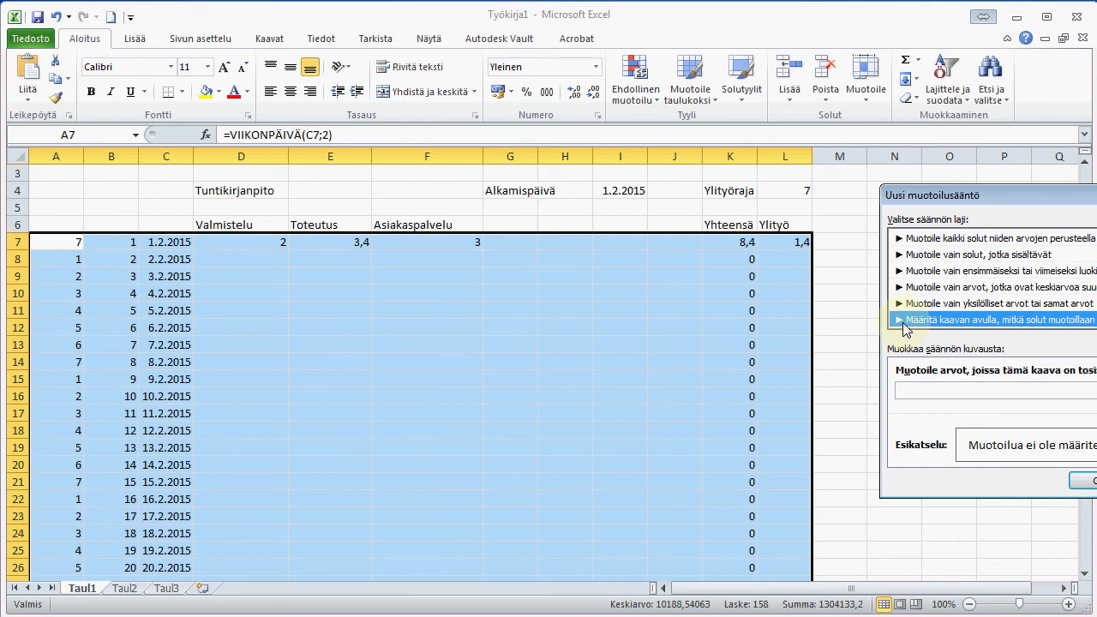
pyautogui.click(918, 392)
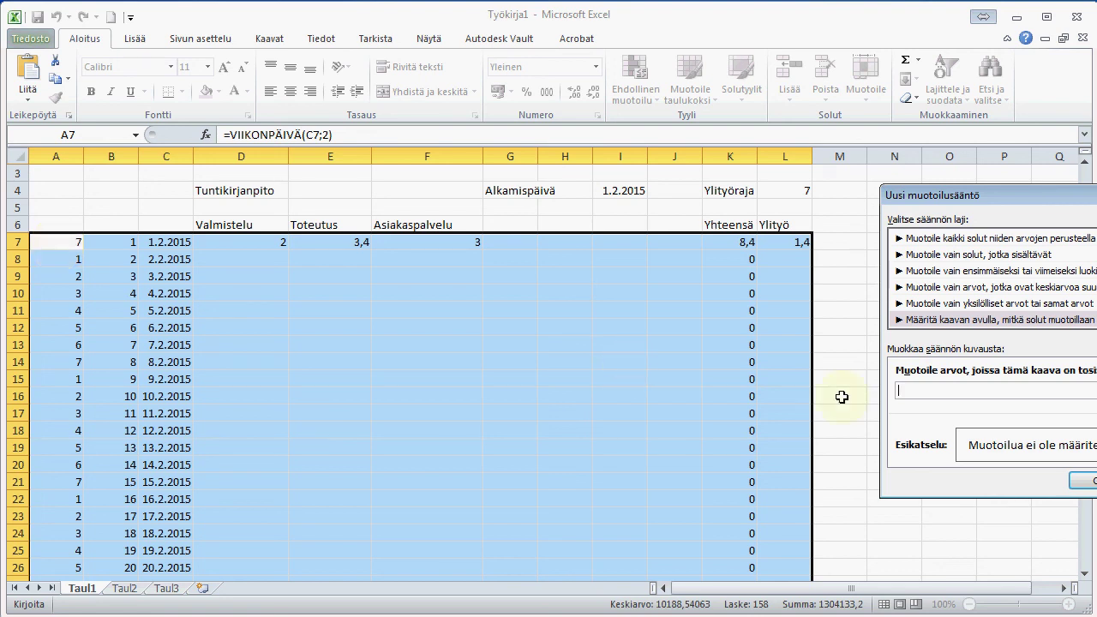
# Step: Enter the rule condition =$A7=7 to match rows with weekday number 7
pyautogui.write('=')
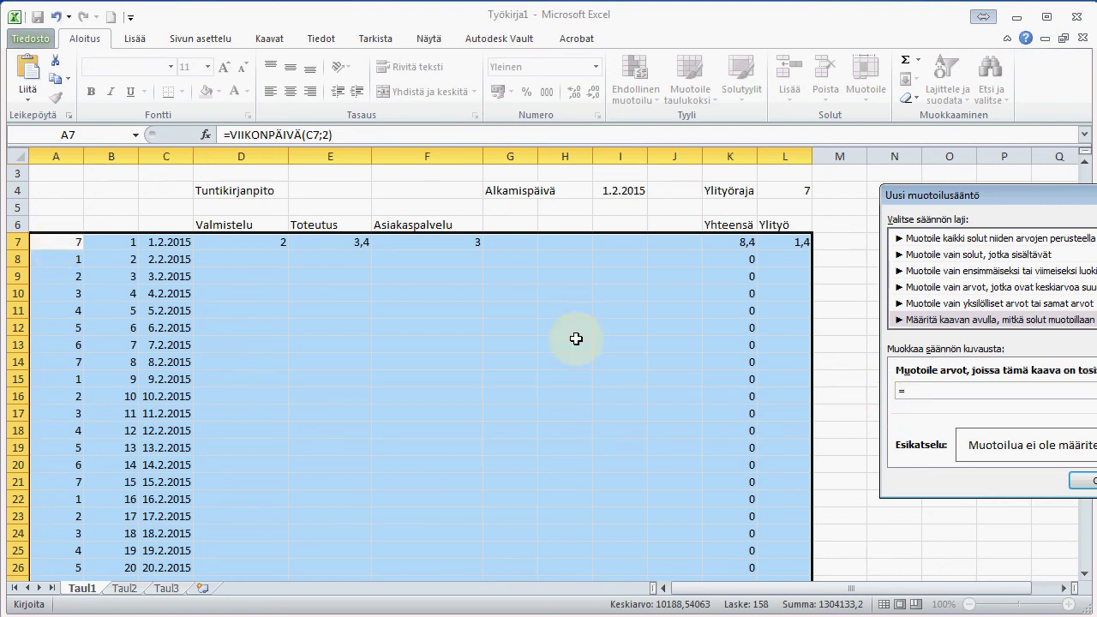
pyautogui.click(67, 240)
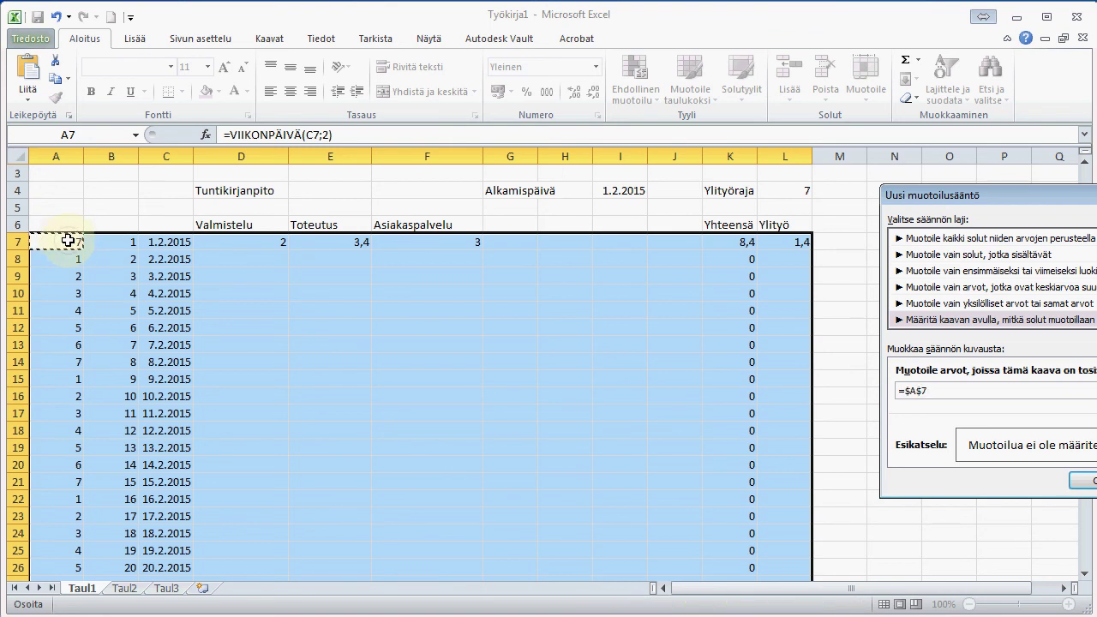
pyautogui.write('=7')
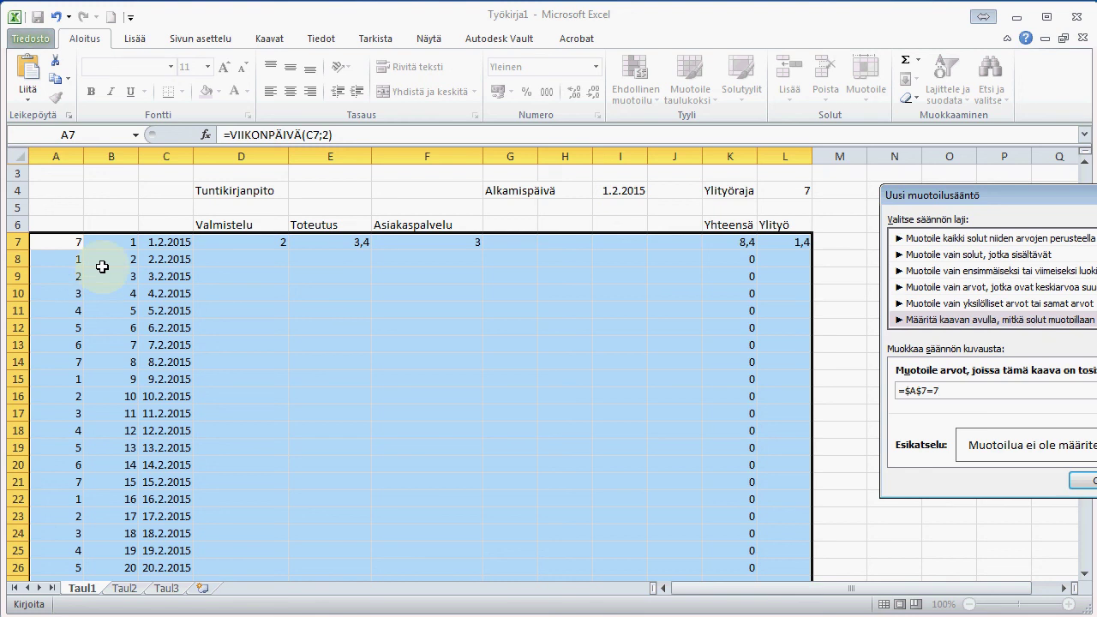
pyautogui.click(936, 391)
# Step: Give the =$A7=7 rule a rose fill, highlighting the Sunday rows 7, 14 and 21
pyautogui.click(1095, 445)
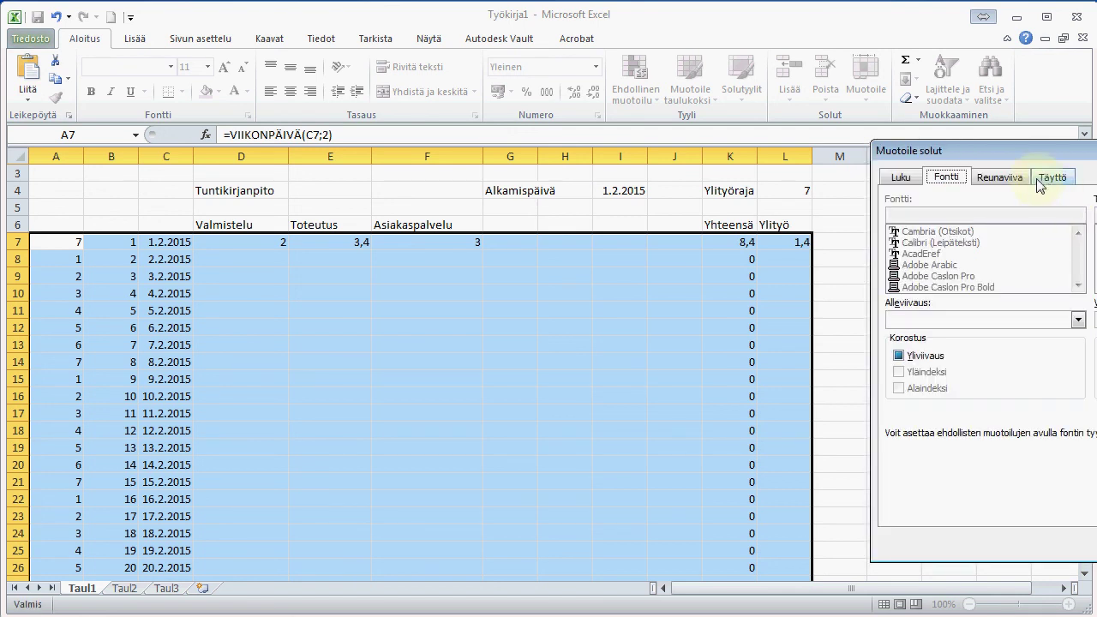
pyautogui.click(1052, 177)
pyautogui.moveTo(1071, 152); pyautogui.dragTo(830, 157)
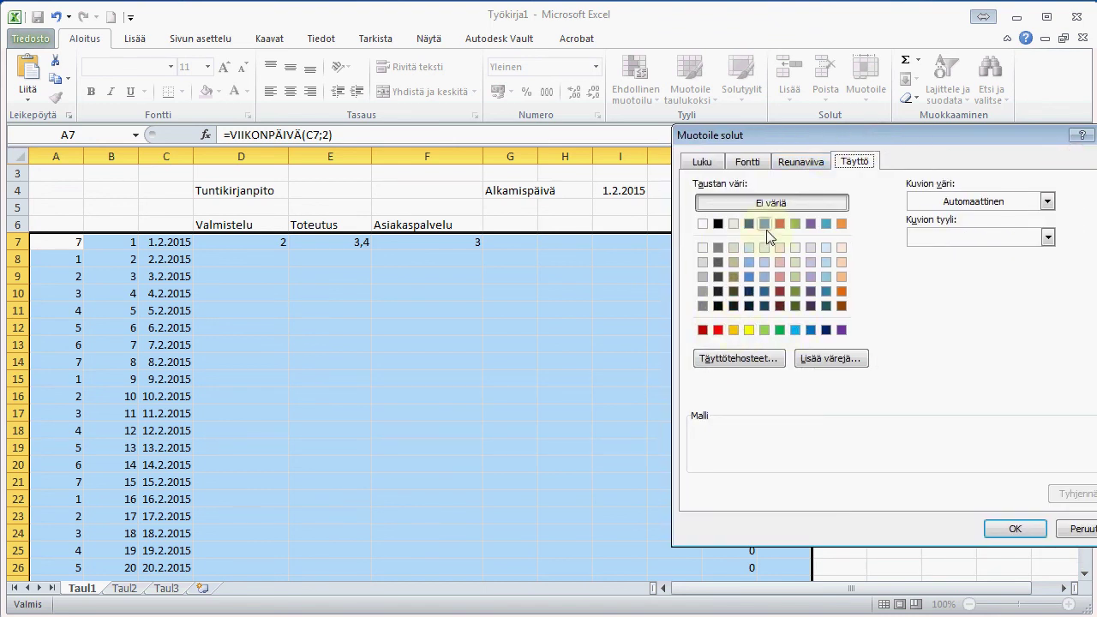
pyautogui.click(779, 277)
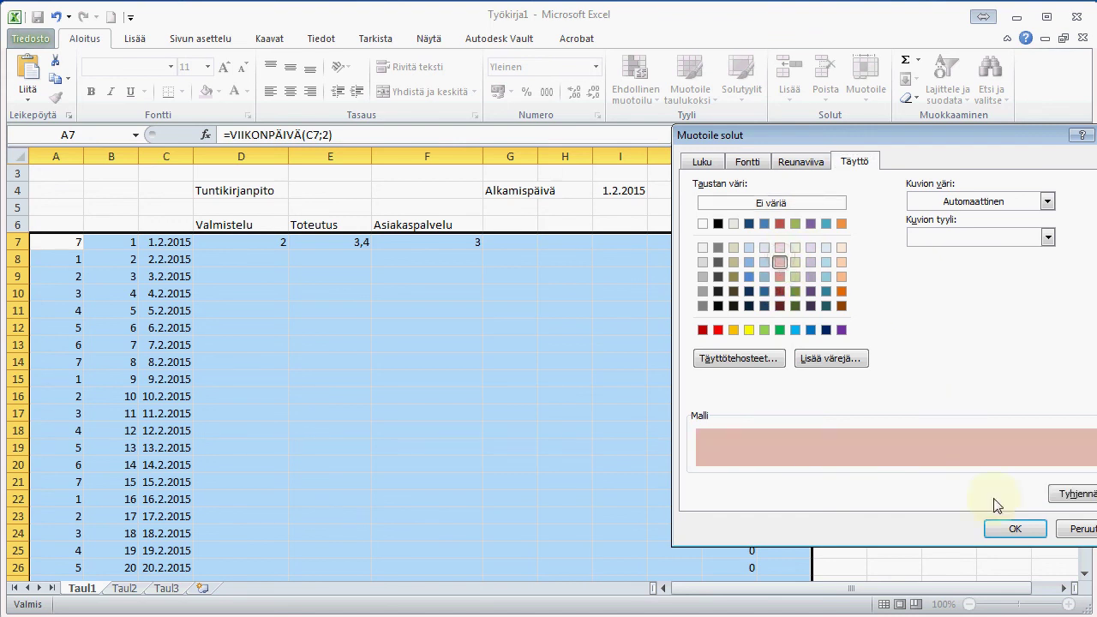
pyautogui.click(1015, 528)
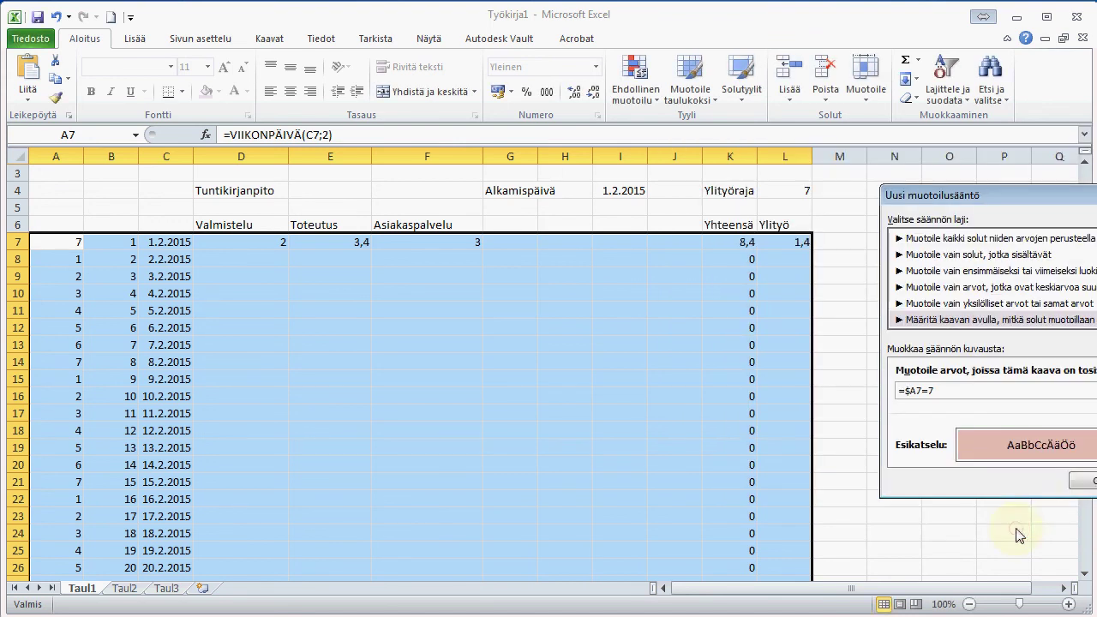
pyautogui.click(1082, 481)
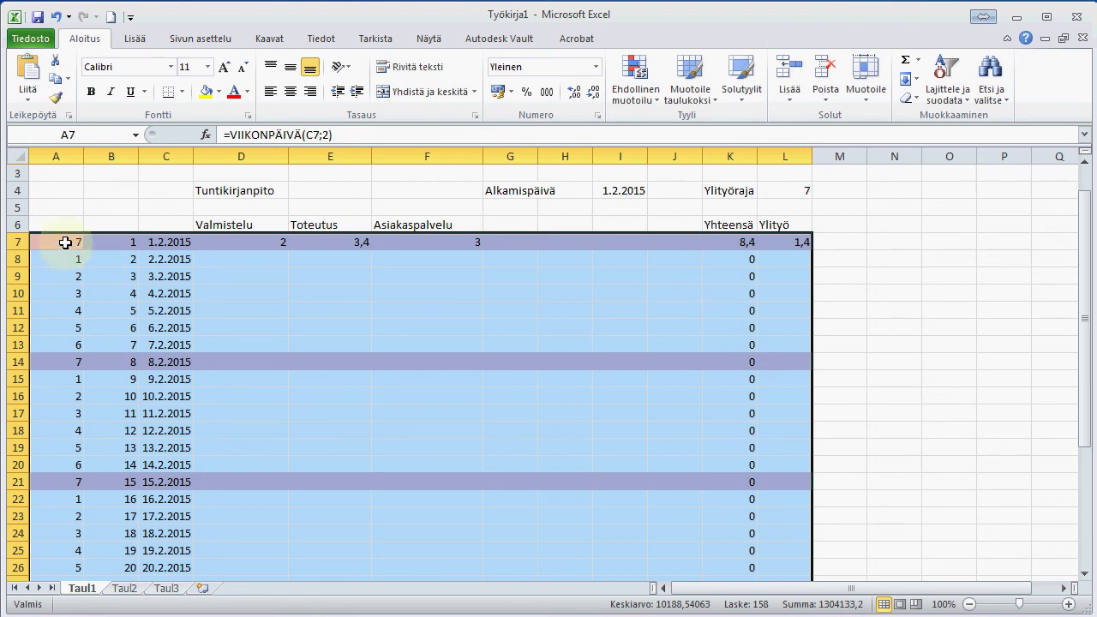
# Step: Hide column A's weekday numbers and check the Sunday shading remains
pyautogui.click(67, 152)
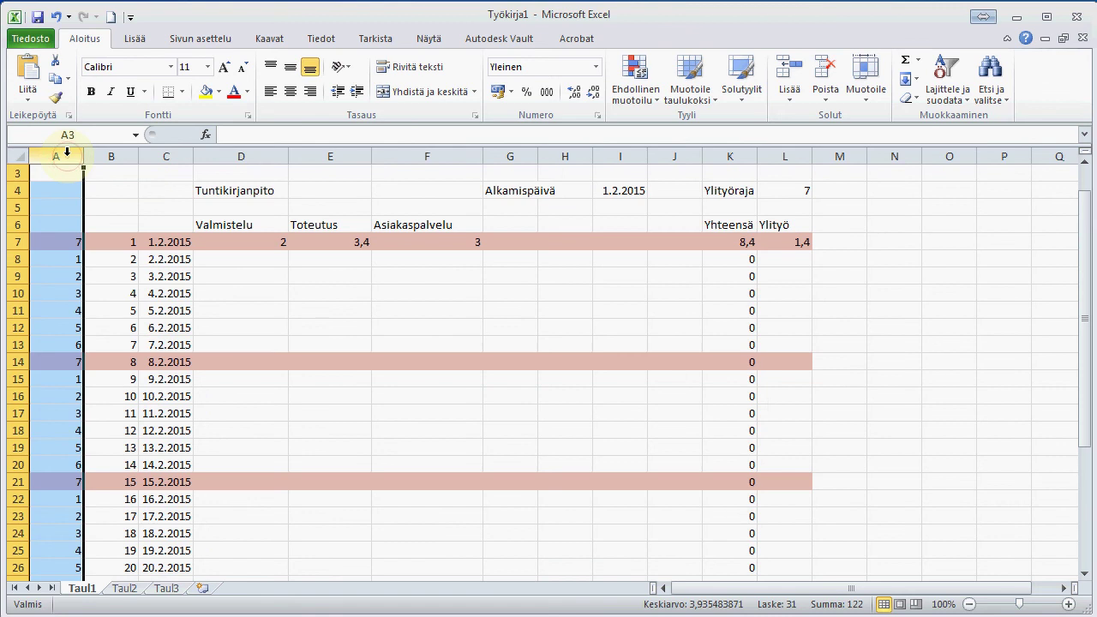
pyautogui.rightClick(69, 155)
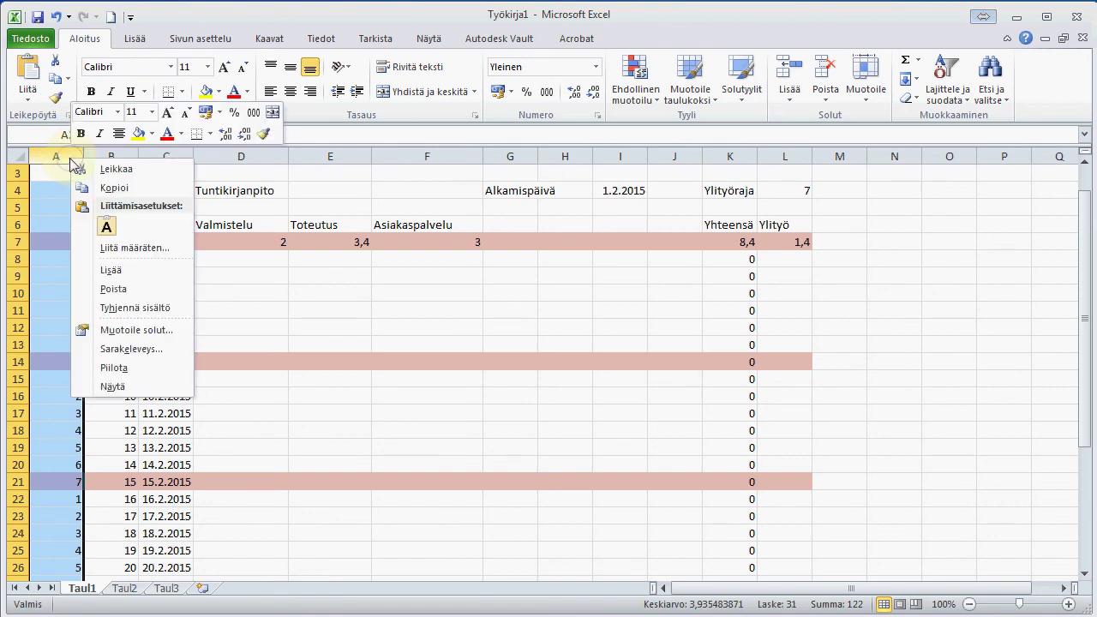
pyautogui.click(115, 367)
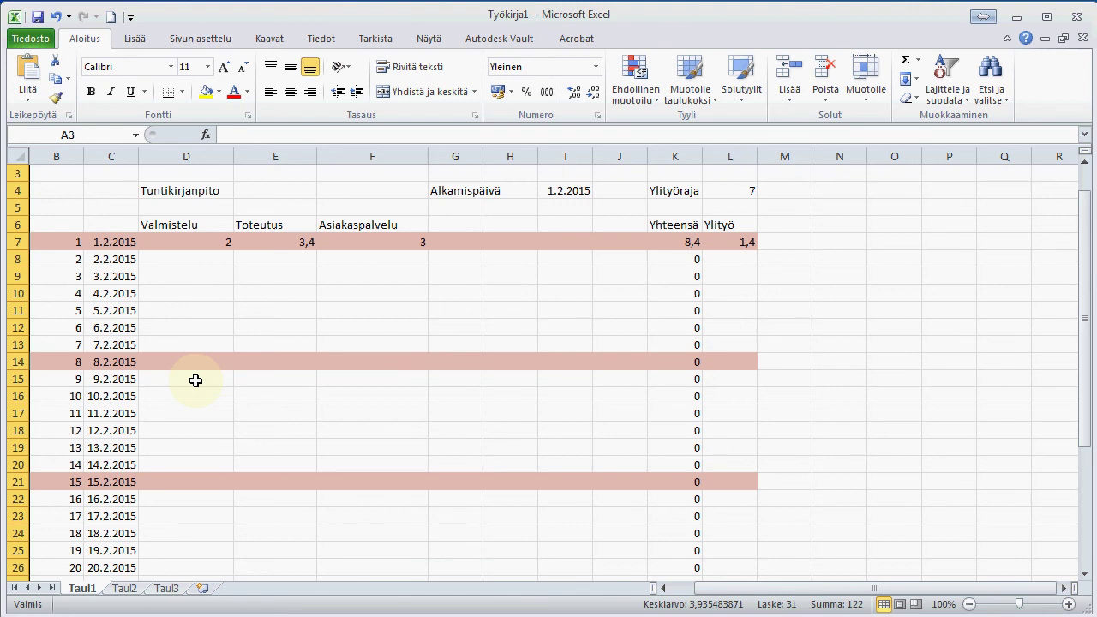
pyautogui.scroll(-3, 218, 417)
pyautogui.scroll(-4, 217, 415)
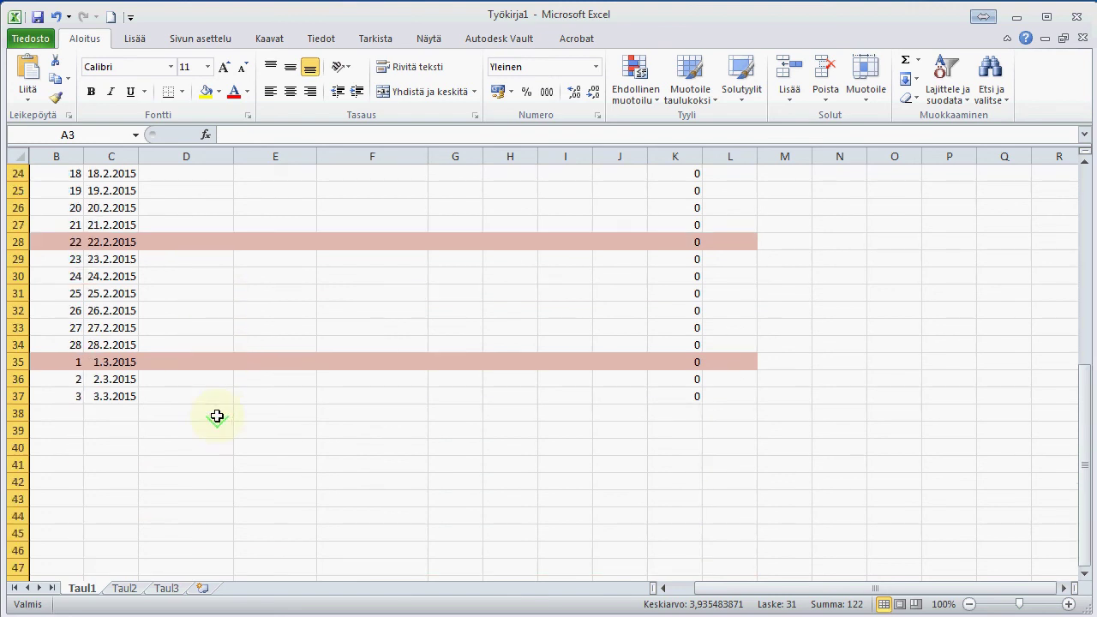
pyautogui.scroll(3, 217, 415)
pyautogui.scroll(3, 217, 415)
pyautogui.scroll(2, 217, 416)
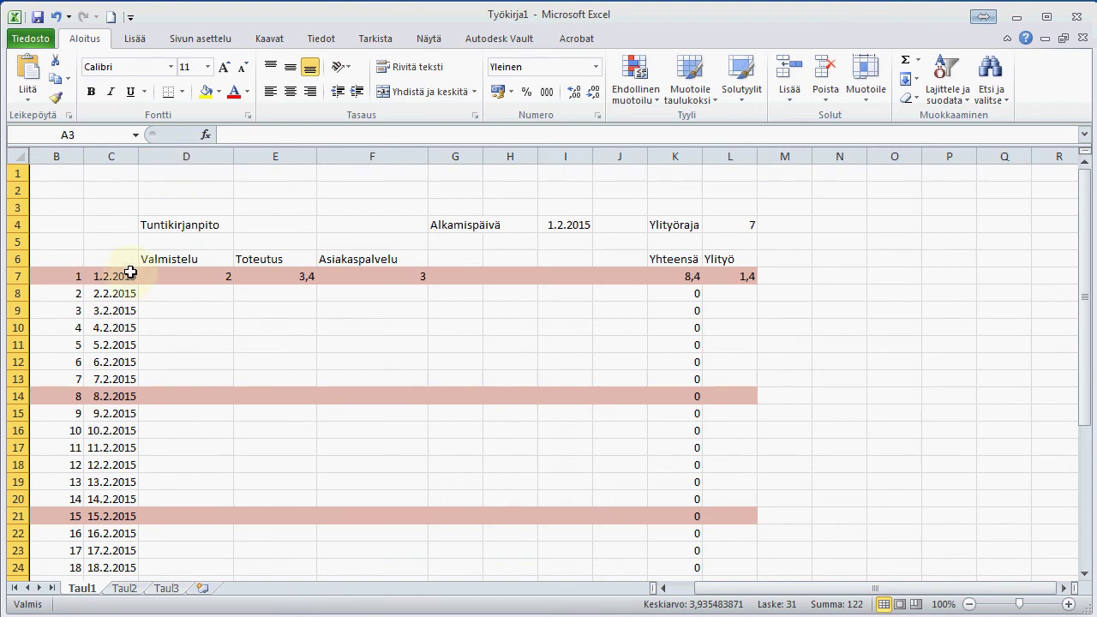
# Step: Insert a new blank column D beside the dates
pyautogui.click(186, 150)
pyautogui.rightClick(186, 151)
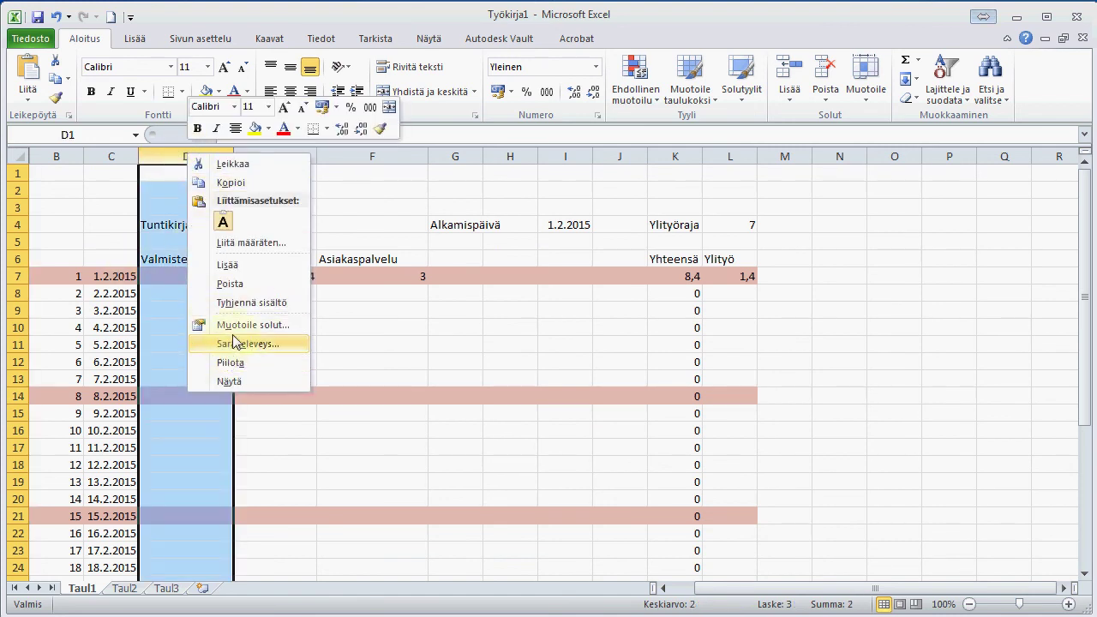
pyautogui.click(230, 265)
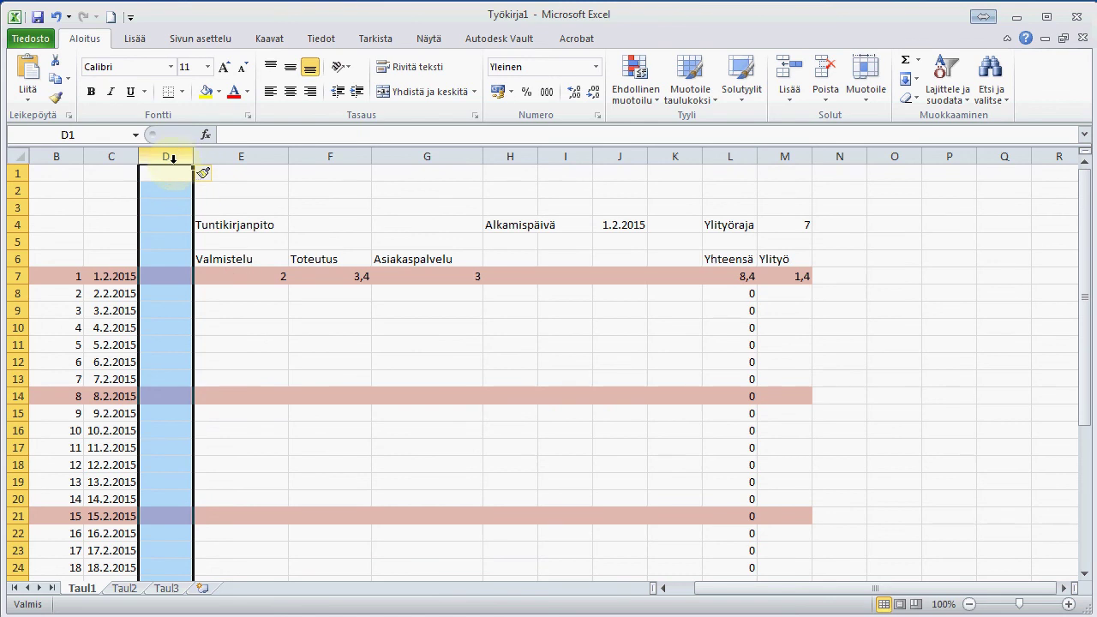
# Step: Enter =C7 in D7 and fill it down to D34
pyautogui.click(166, 278)
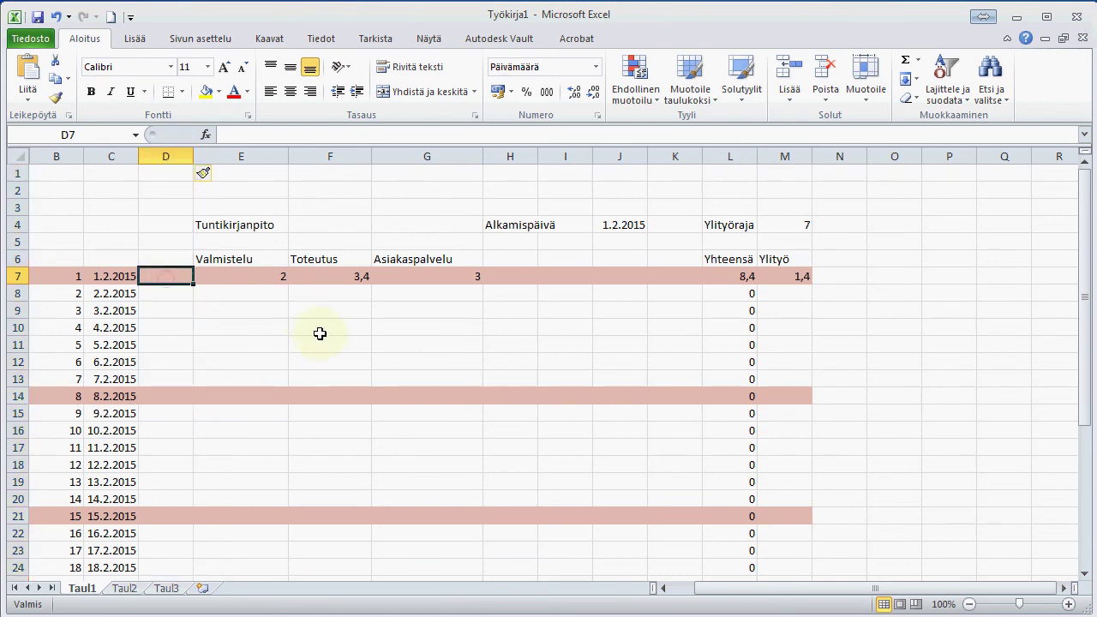
pyautogui.write('=')
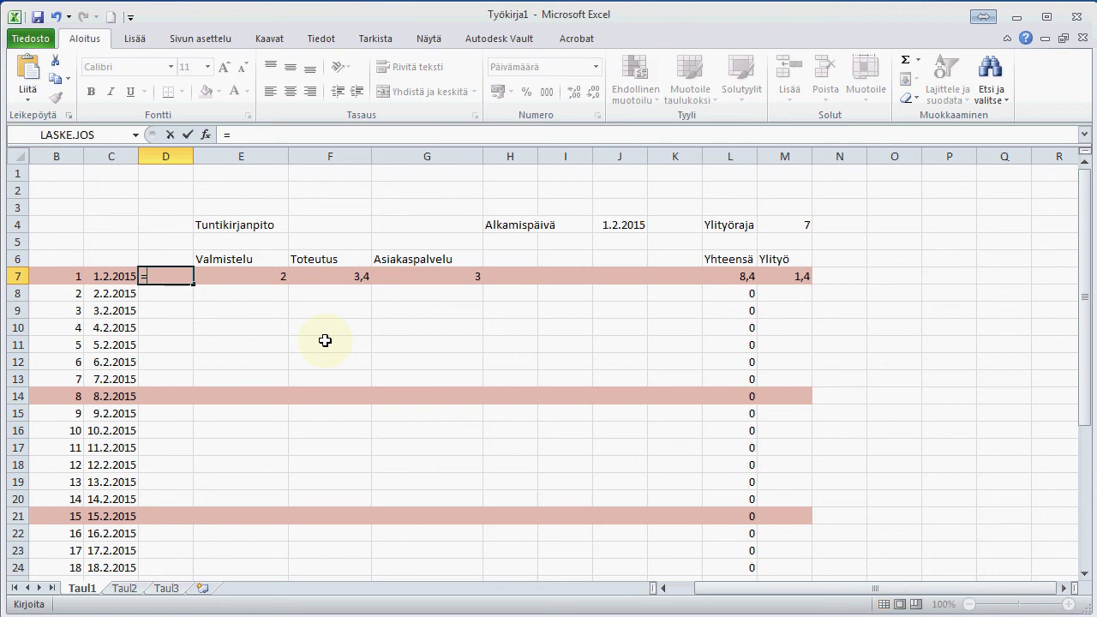
pyautogui.click(111, 275)
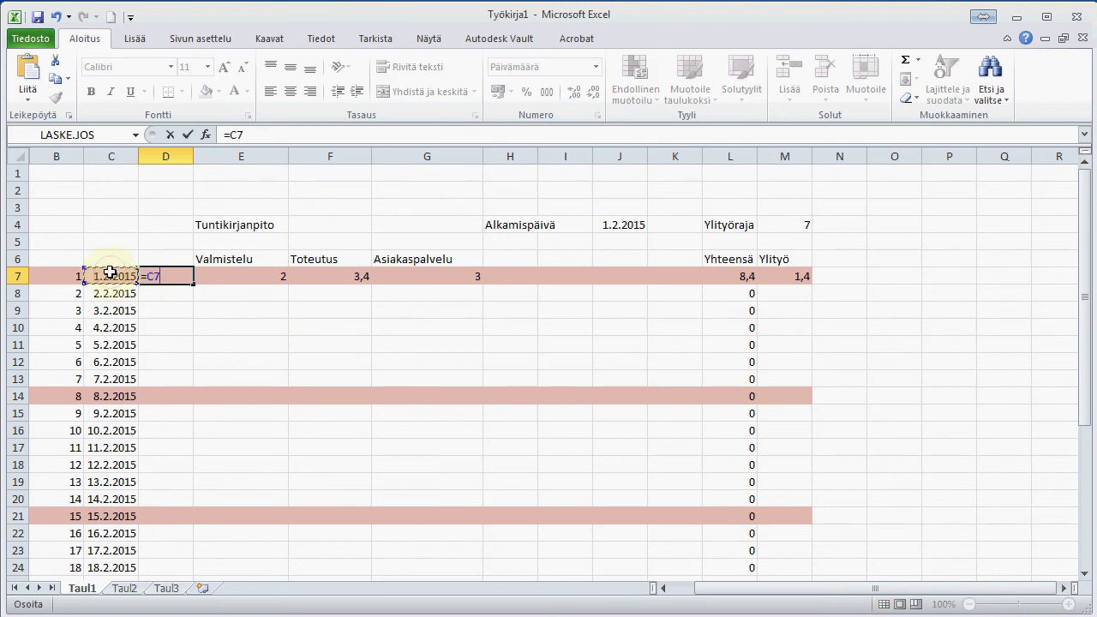
pyautogui.press('Return')
pyautogui.click(162, 275)
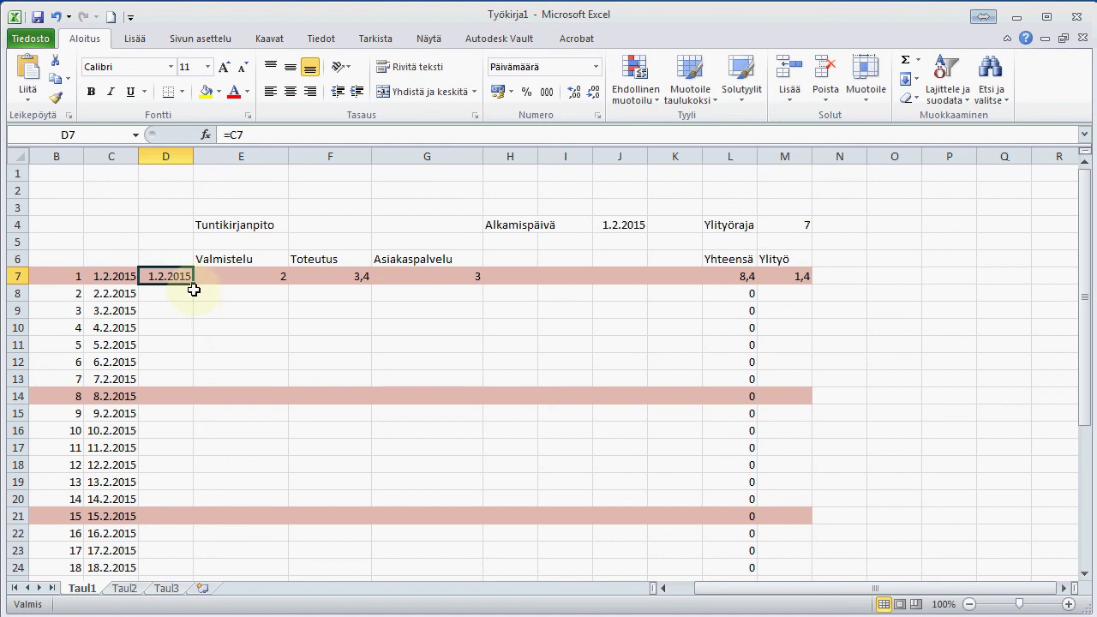
pyautogui.moveTo(194, 287); pyautogui.dragTo(197, 533)
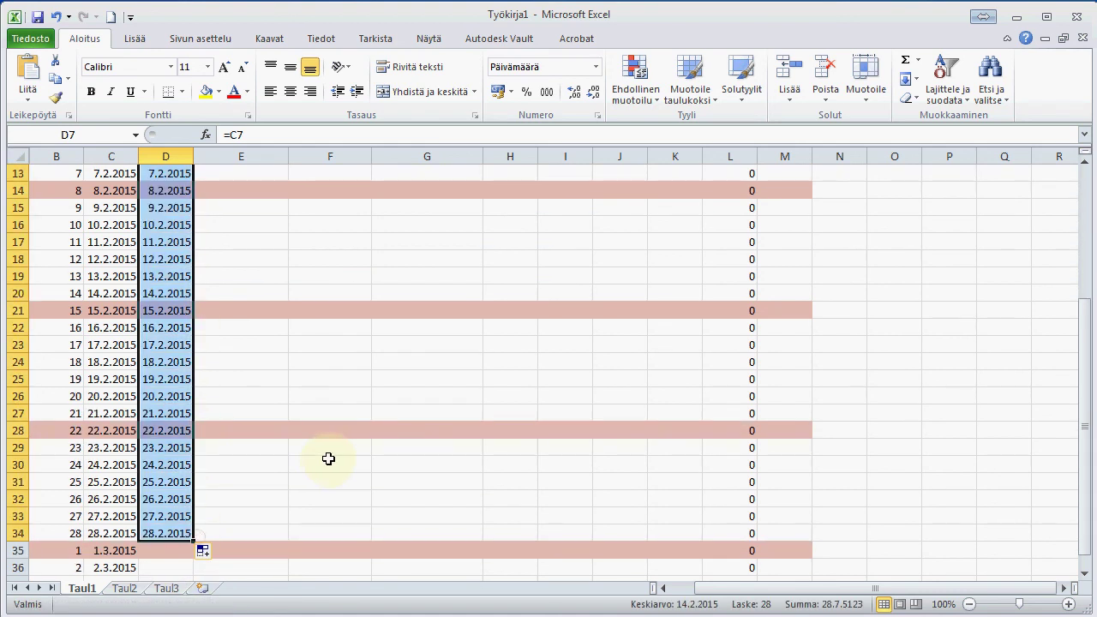
pyautogui.scroll(-3, 330, 458)
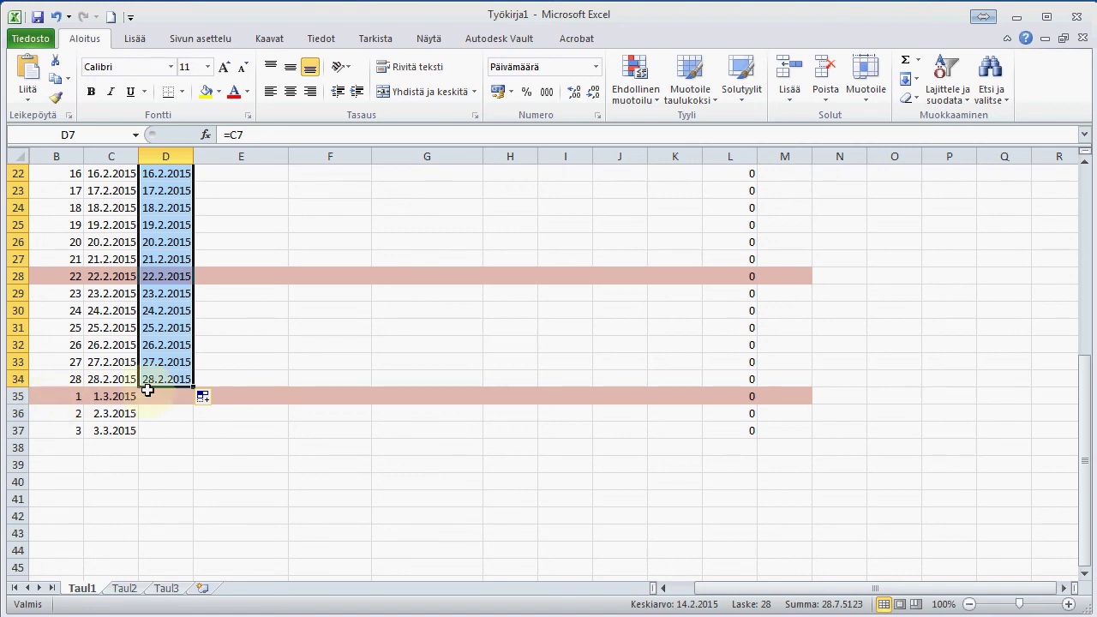
# Step: Enter =JOS(B35<10;"";C35) in D35 and copy it through D37
pyautogui.click(154, 396)
pyautogui.write('=')
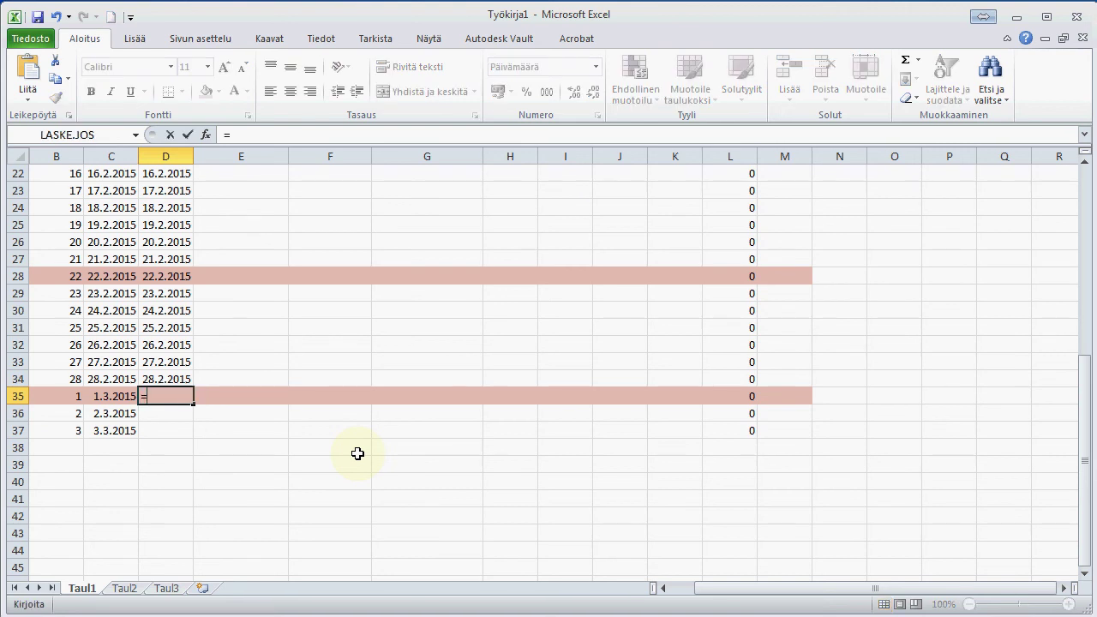
pyautogui.write('jos(')
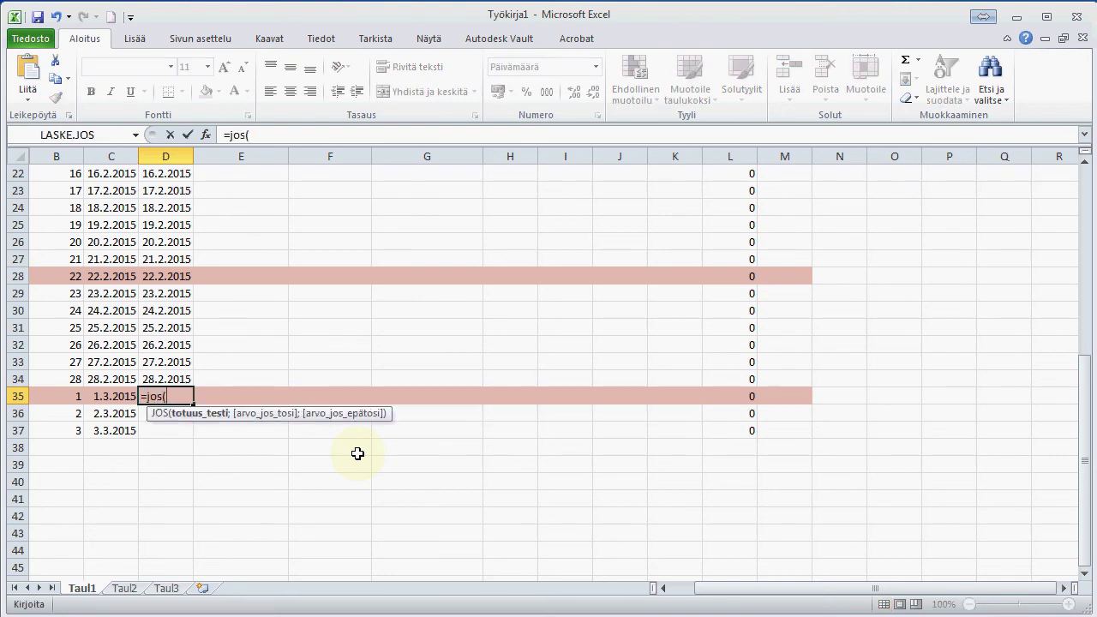
pyautogui.click(61, 393)
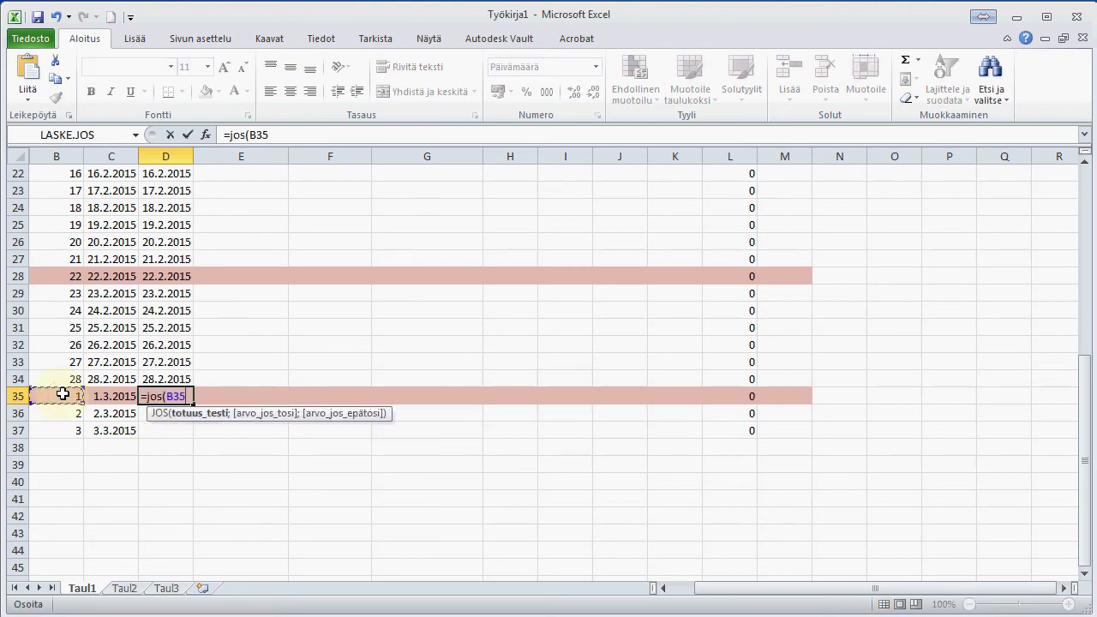
pyautogui.write('<10')
pyautogui.write(';""')
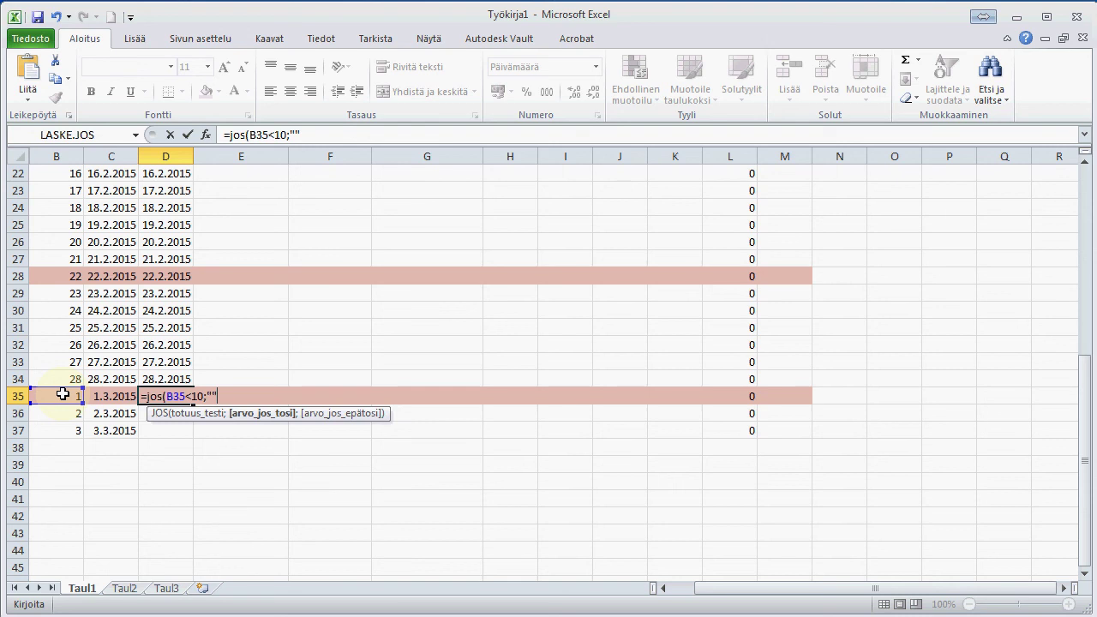
pyautogui.write(';')
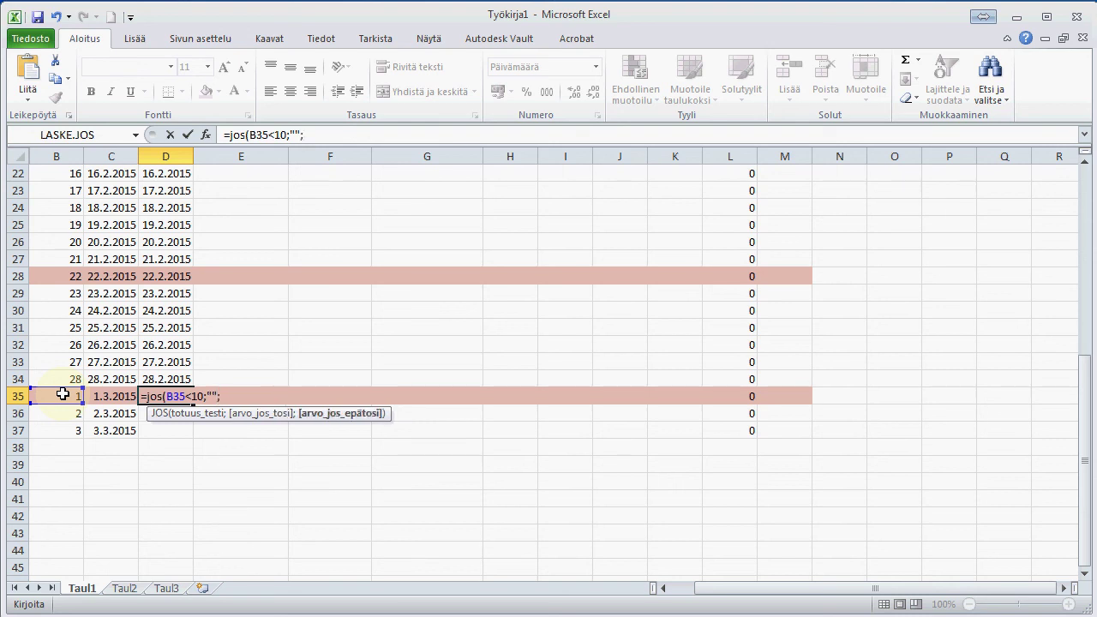
pyautogui.click(114, 396)
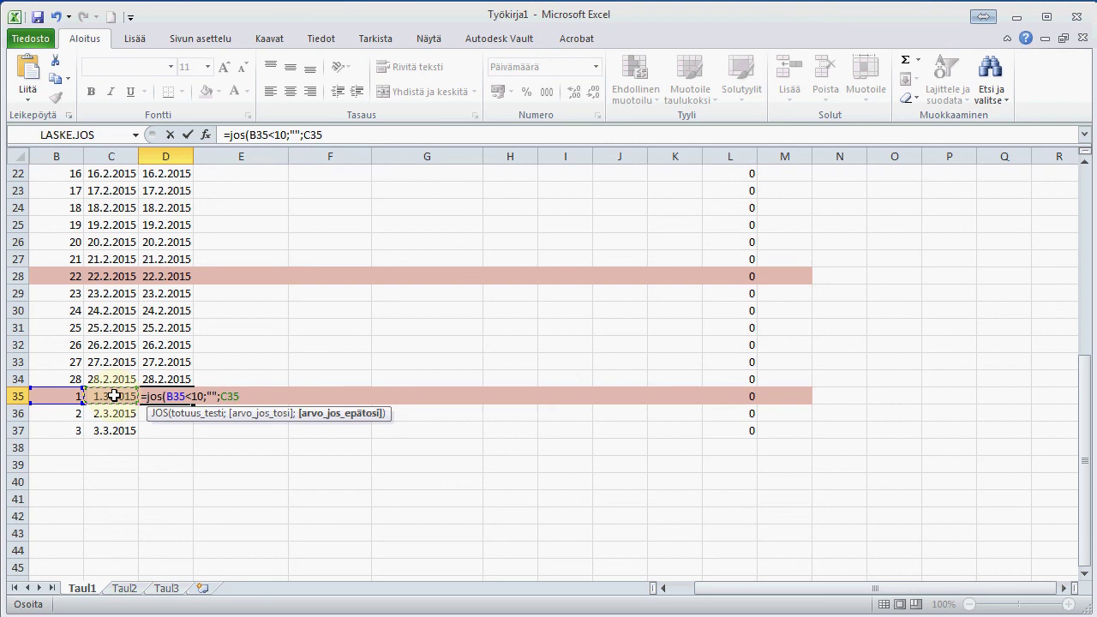
pyautogui.press('Return')
pyautogui.click(143, 396)
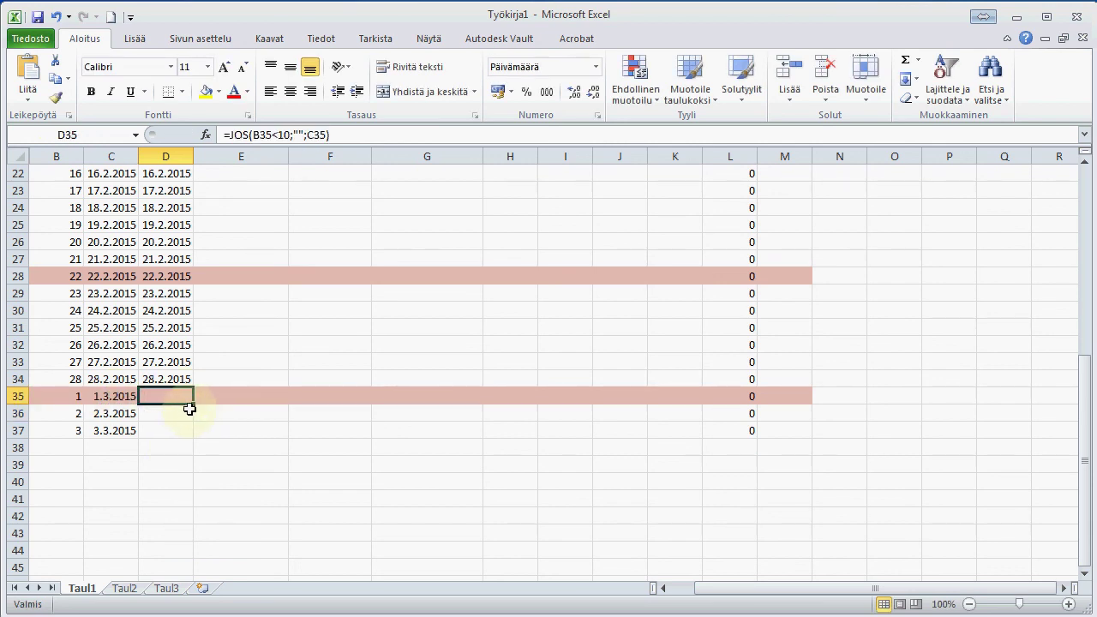
pyautogui.moveTo(193, 407); pyautogui.dragTo(197, 433)
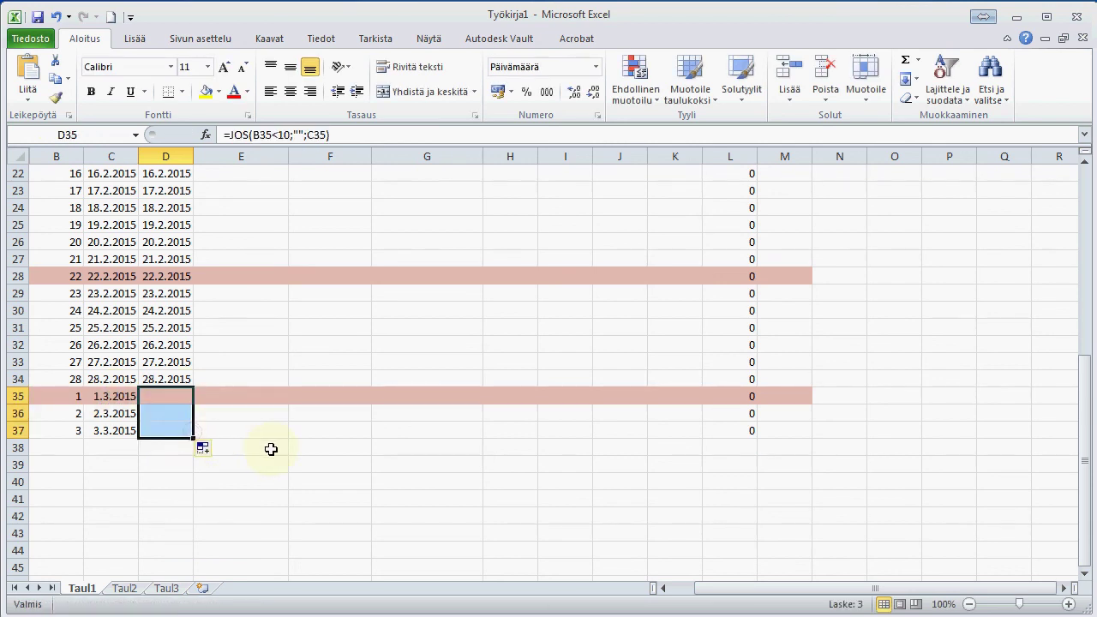
pyautogui.scroll(7, 270, 449)
# Step: Set the J4 start date to 1.5.2015 and check the resulting May dates
pyautogui.click(622, 225)
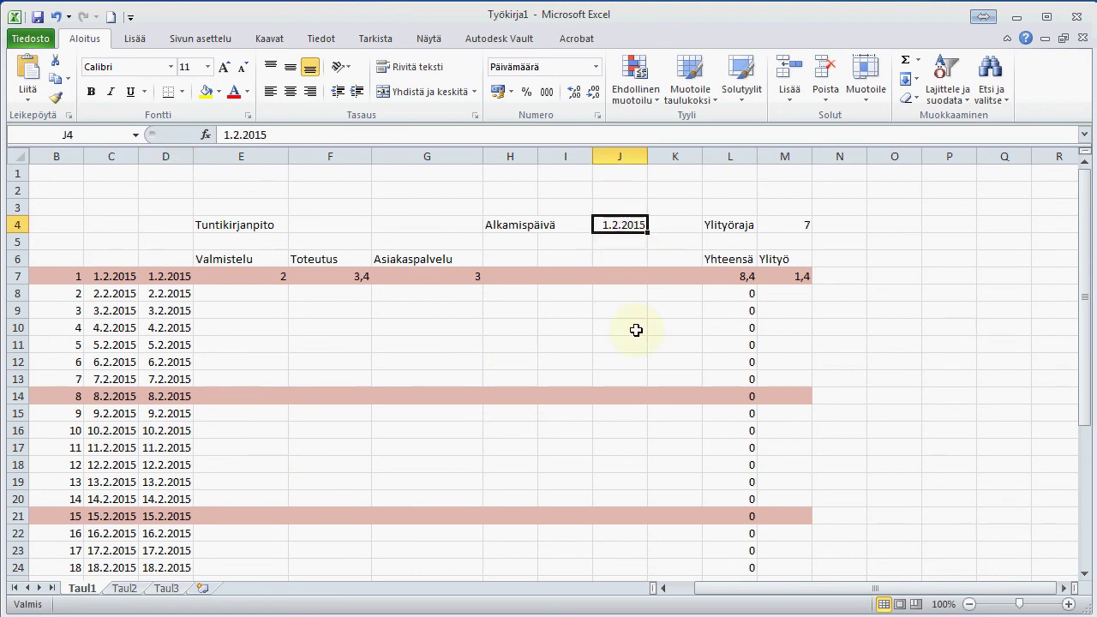
pyautogui.write('1.5.')
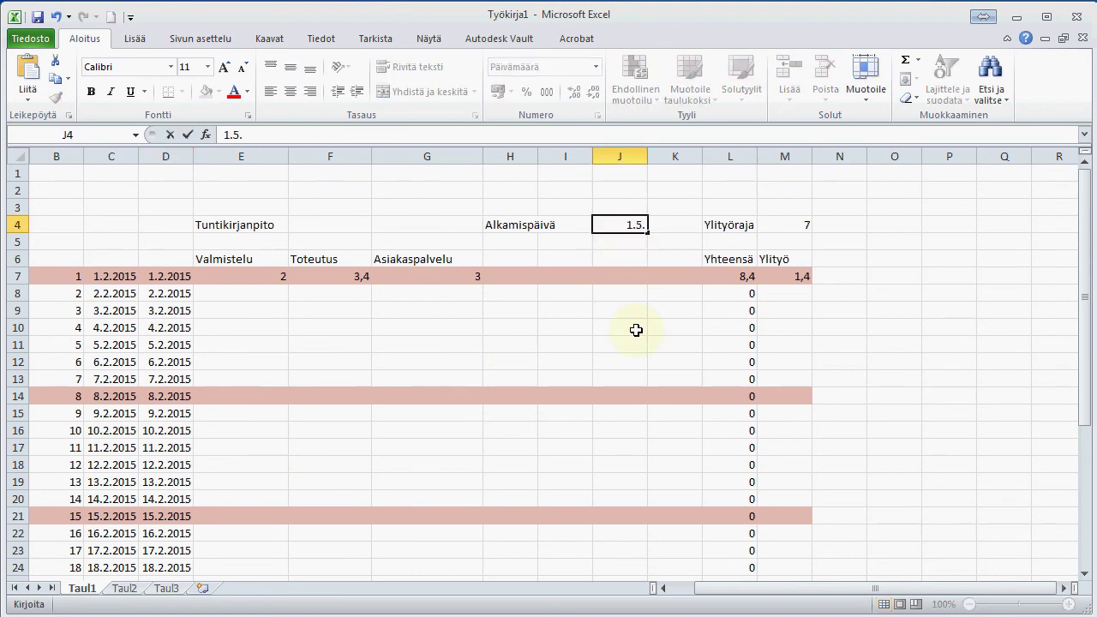
pyautogui.write('2015')
pyautogui.press('Return')
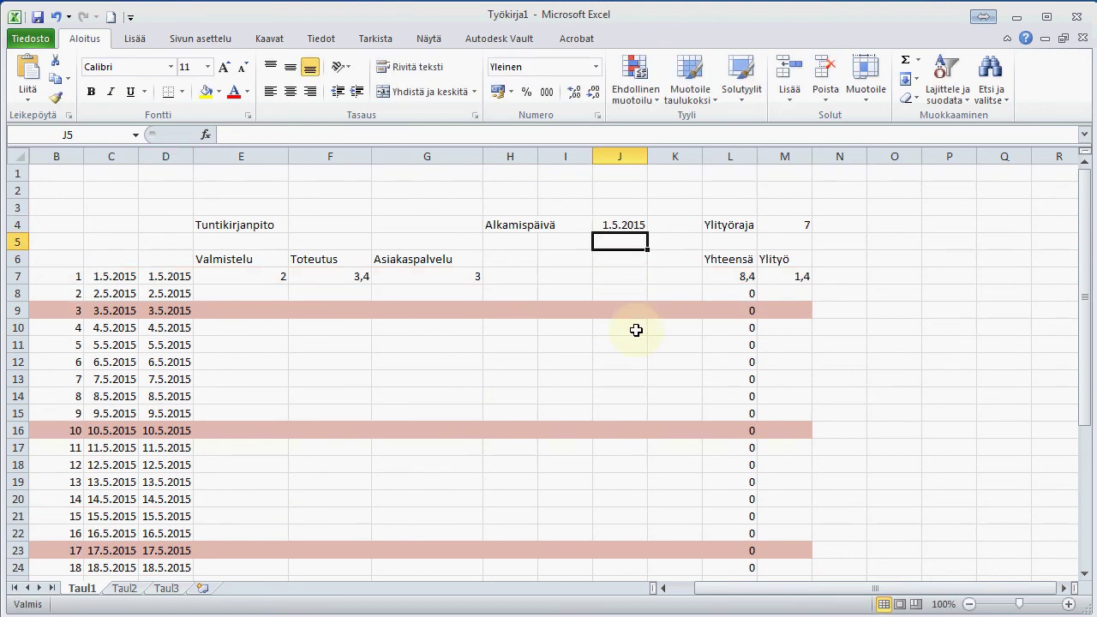
pyautogui.scroll(-2, 637, 267)
pyautogui.scroll(-6, 484, 273)
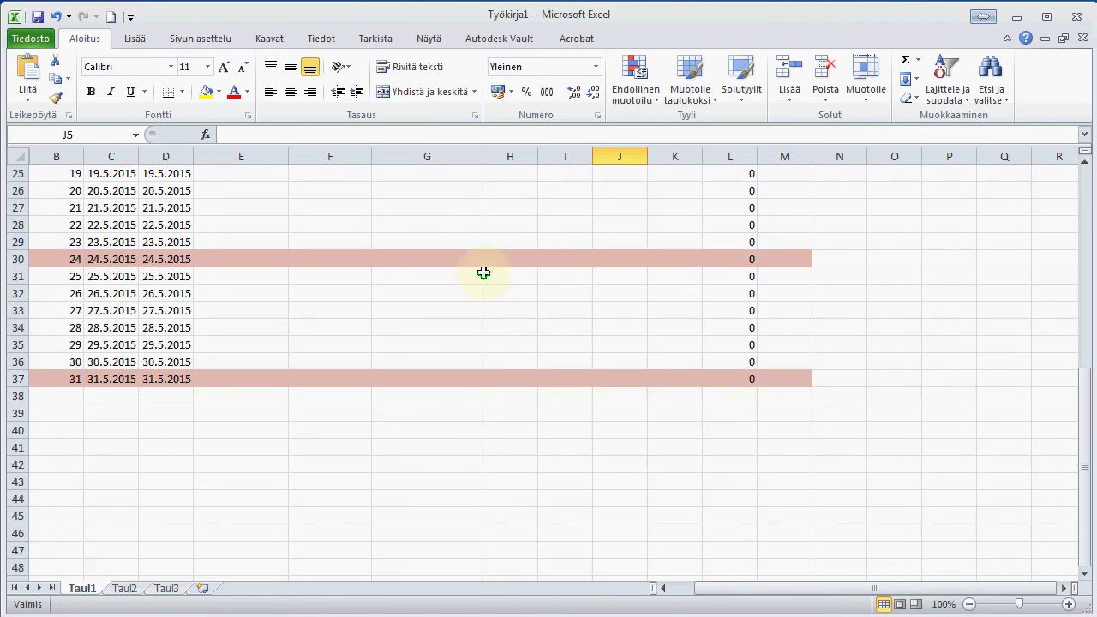
pyautogui.scroll(2, 483, 273)
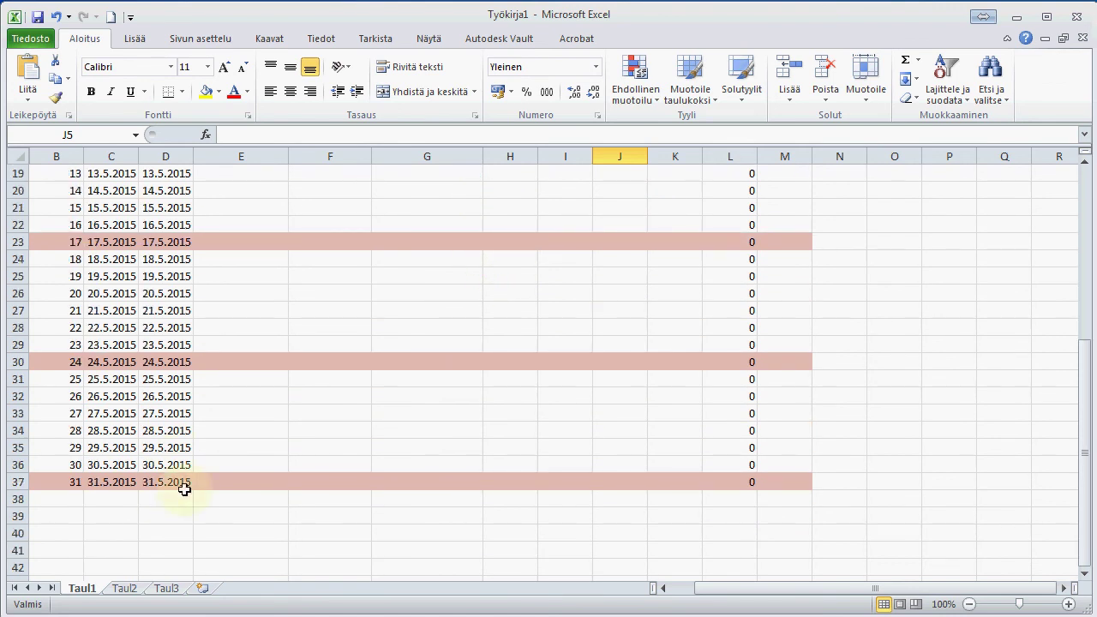
pyautogui.scroll(6, 185, 488)
# Step: Change the start date to 1.6.2015 and review June's dates and highlighted Sundays
pyautogui.click(614, 227)
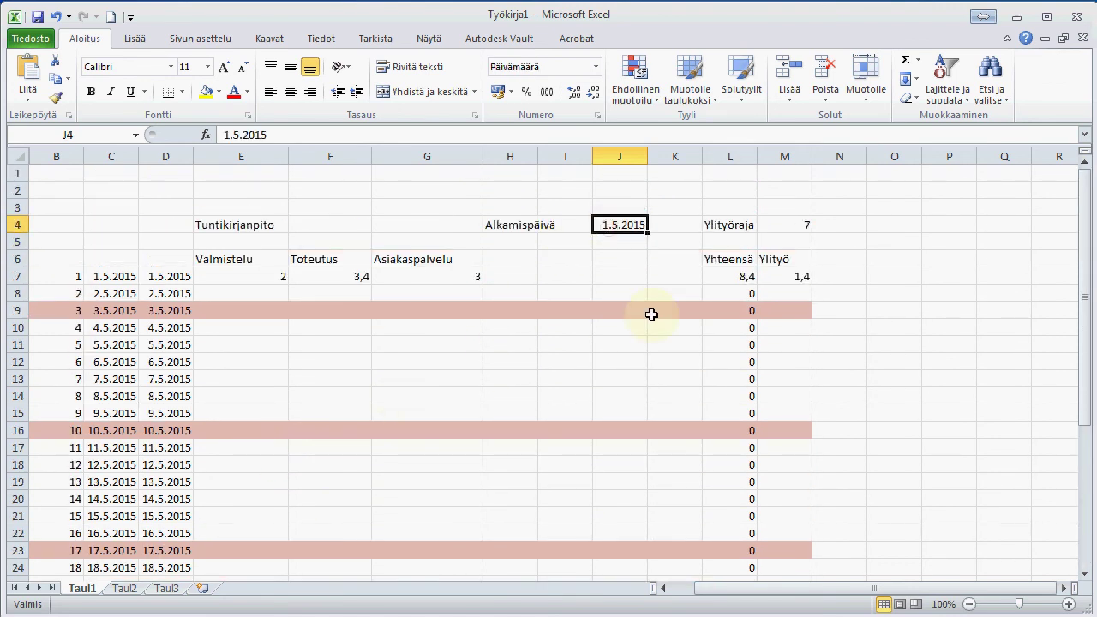
pyautogui.write('1.6.2')
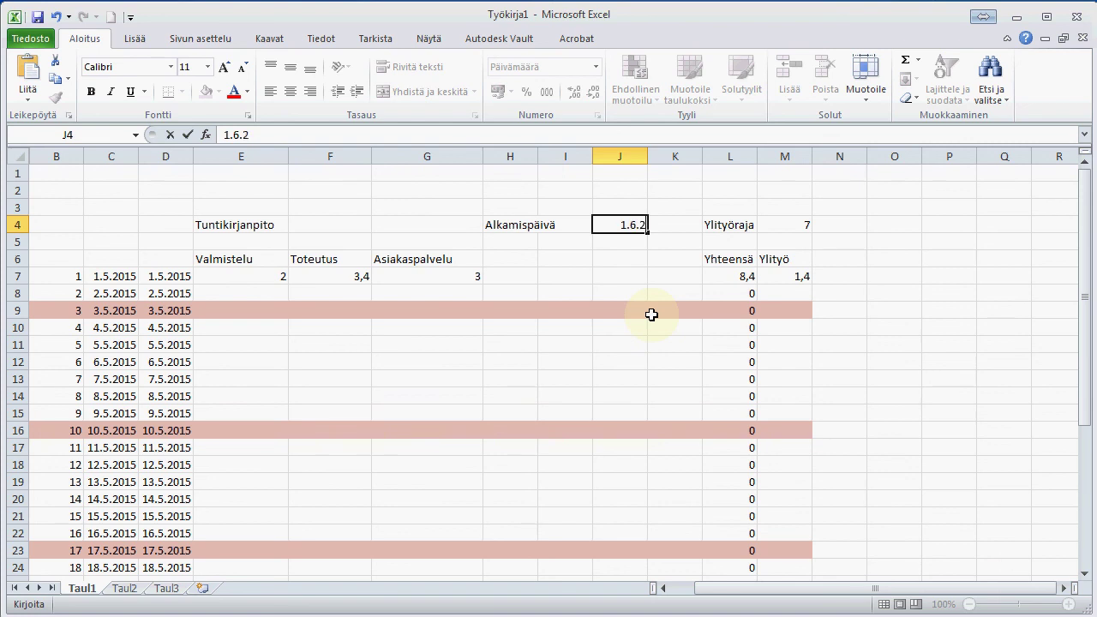
pyautogui.write('015')
pyautogui.press('Return')
pyautogui.scroll(-3, 651, 314)
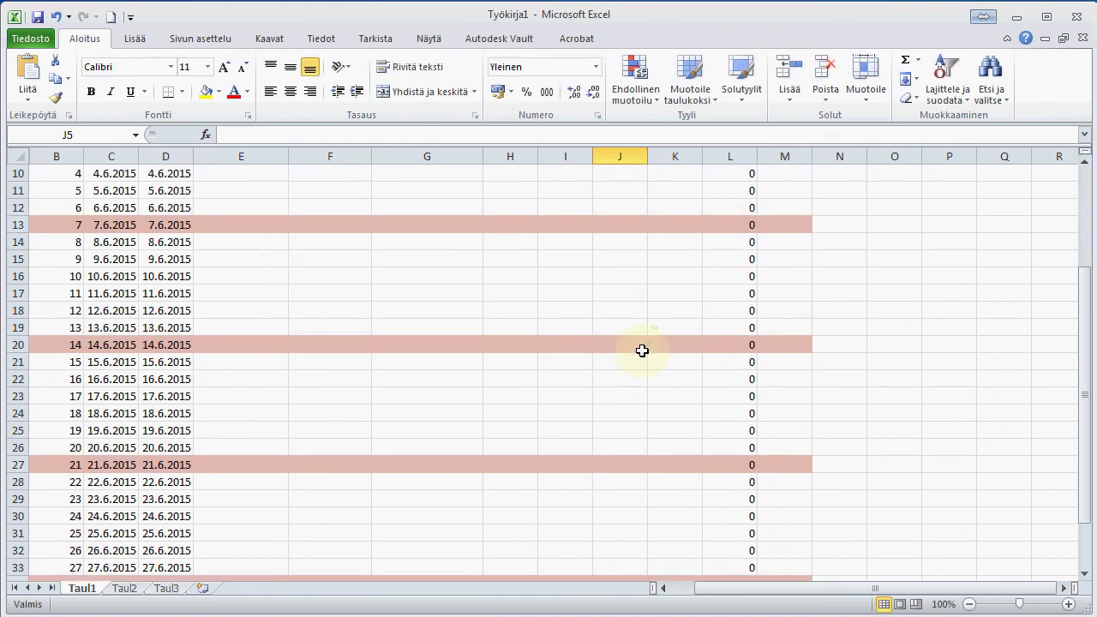
pyautogui.scroll(-5, 641, 348)
pyautogui.scroll(2, 641, 360)
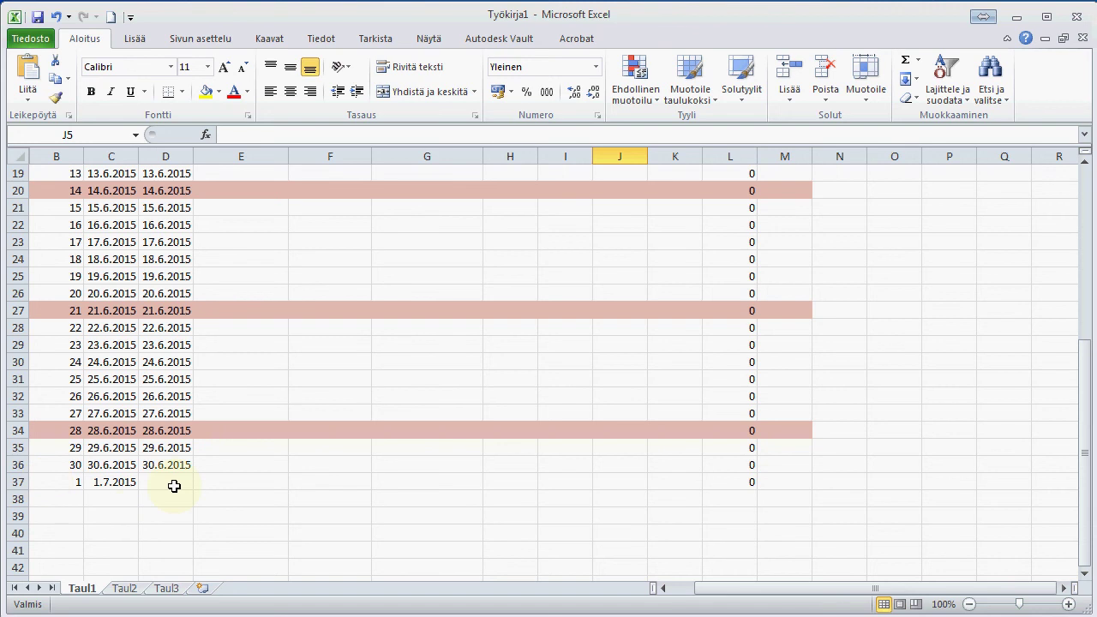
pyautogui.scroll(4, 177, 484)
pyautogui.scroll(2, 177, 484)
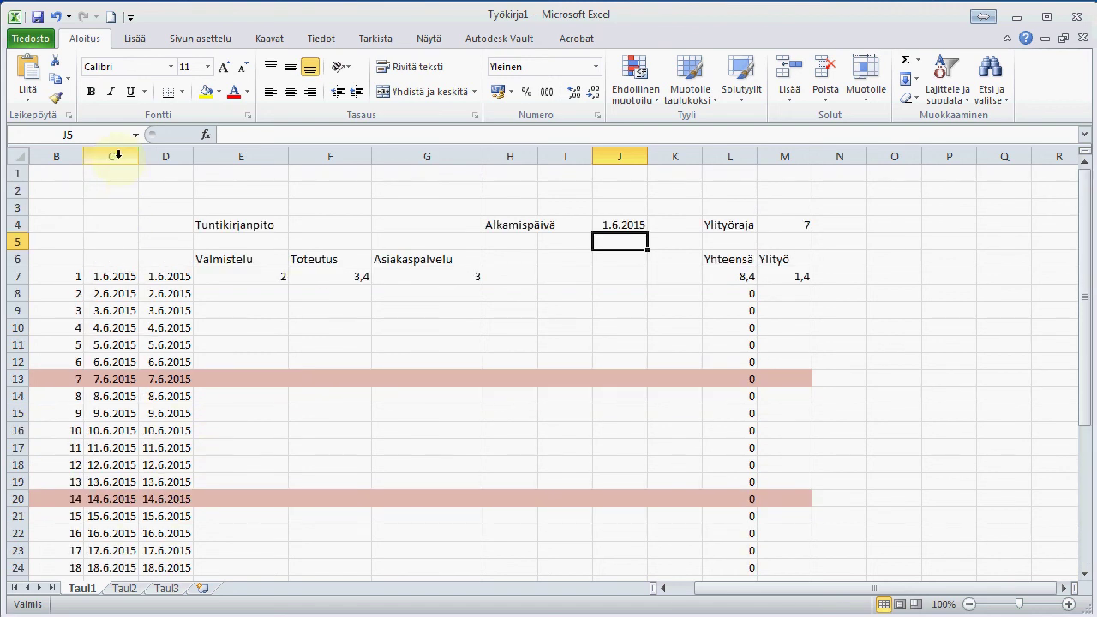
# Step: Hide columns B and C with Piilota so the June dates begin in column D
pyautogui.moveTo(119, 154); pyautogui.dragTo(74, 155)
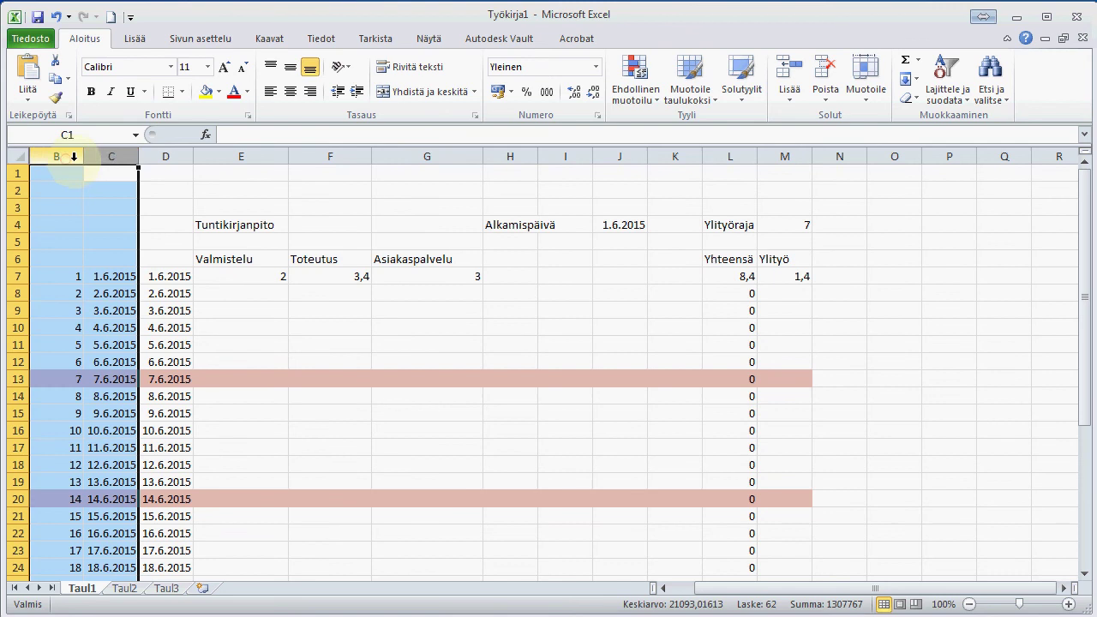
pyautogui.rightClick(114, 156)
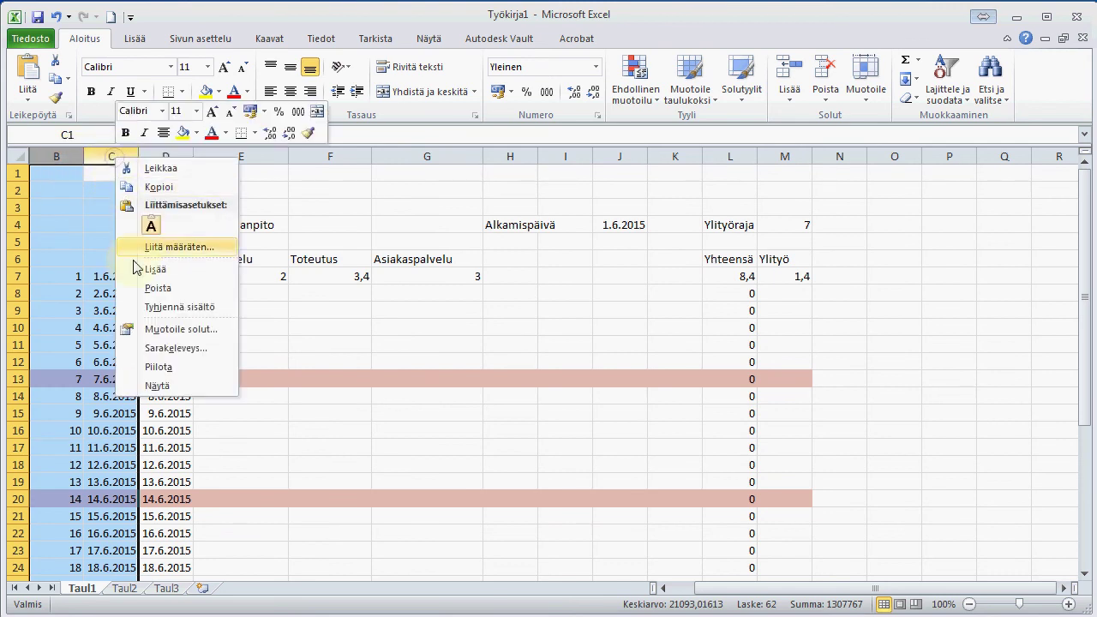
pyautogui.click(174, 374)
pyautogui.click(245, 358)
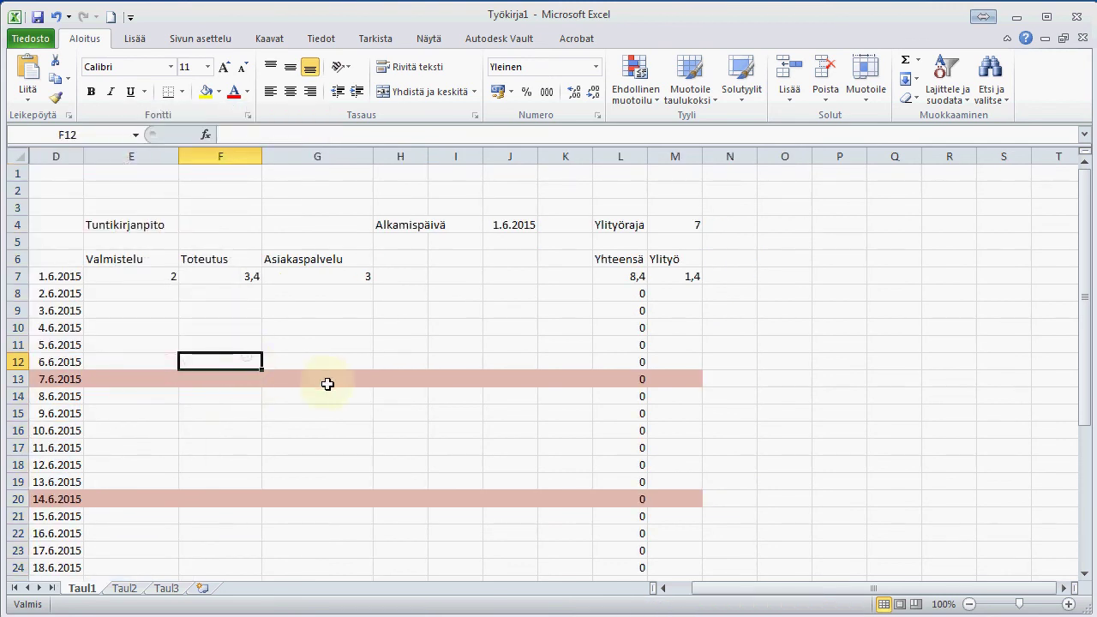
pyautogui.scroll(-2, 335, 419)
pyautogui.scroll(-4, 335, 418)
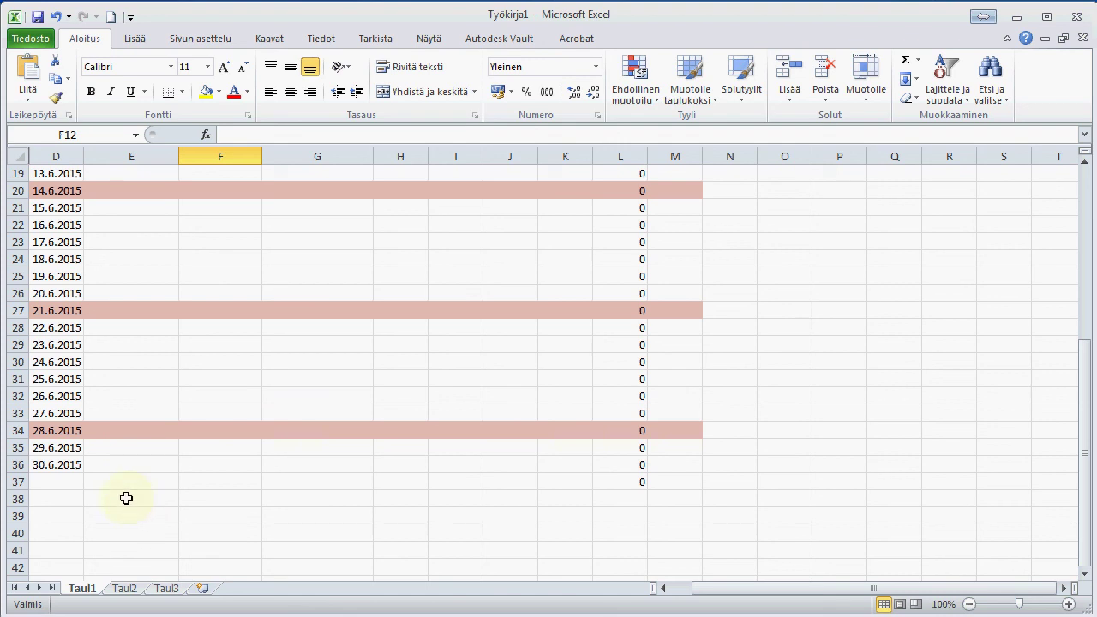
# Step: Enter the label 'Summa' in cell D39
pyautogui.click(122, 511)
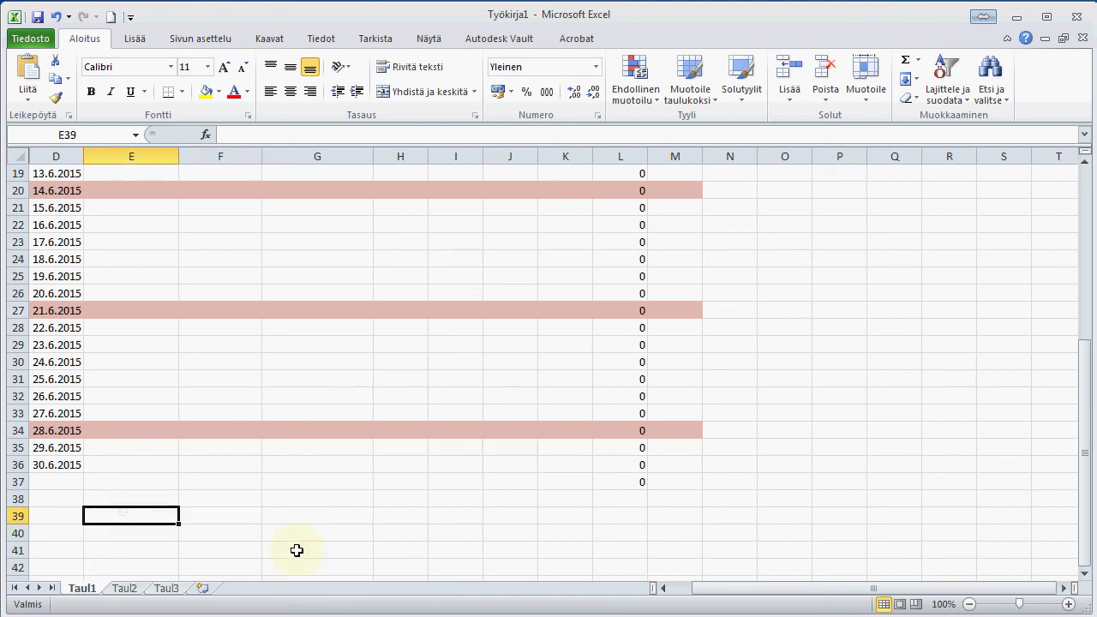
pyautogui.click(73, 517)
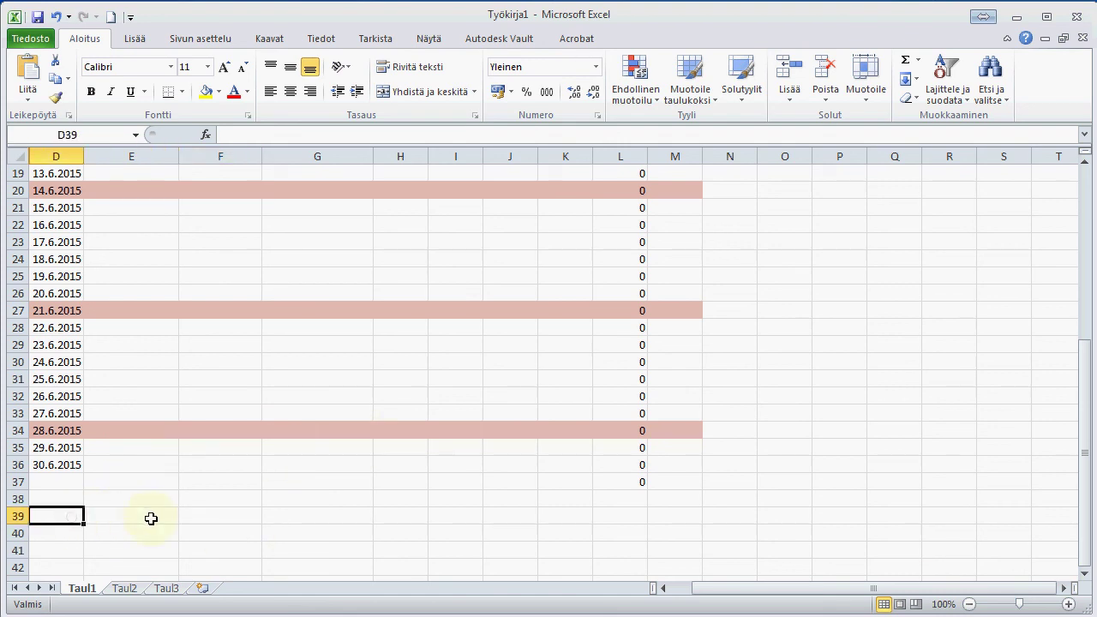
pyautogui.write('Summa')
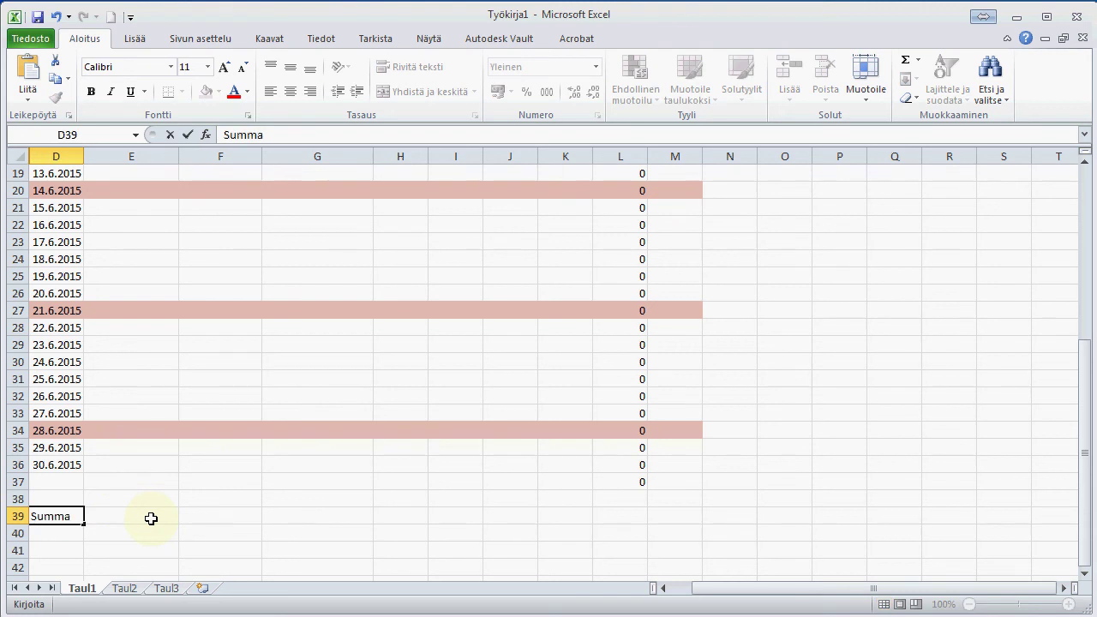
pyautogui.click(151, 518)
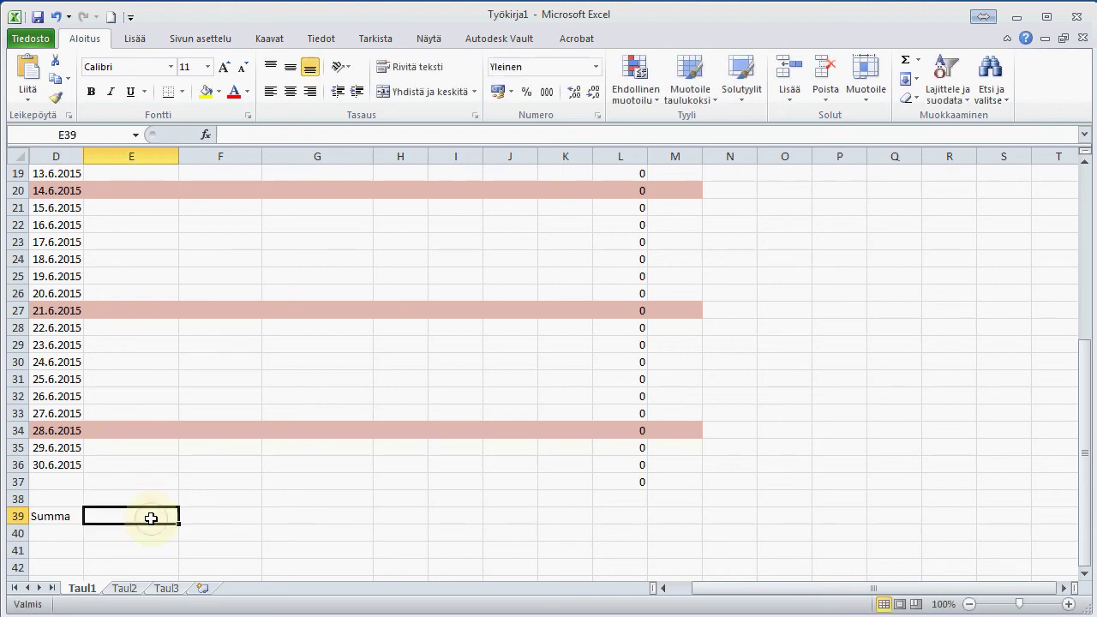
# Step: Put =SUMMA(E7:E37) in E39 and copy it across to M39
pyautogui.click(904, 68)
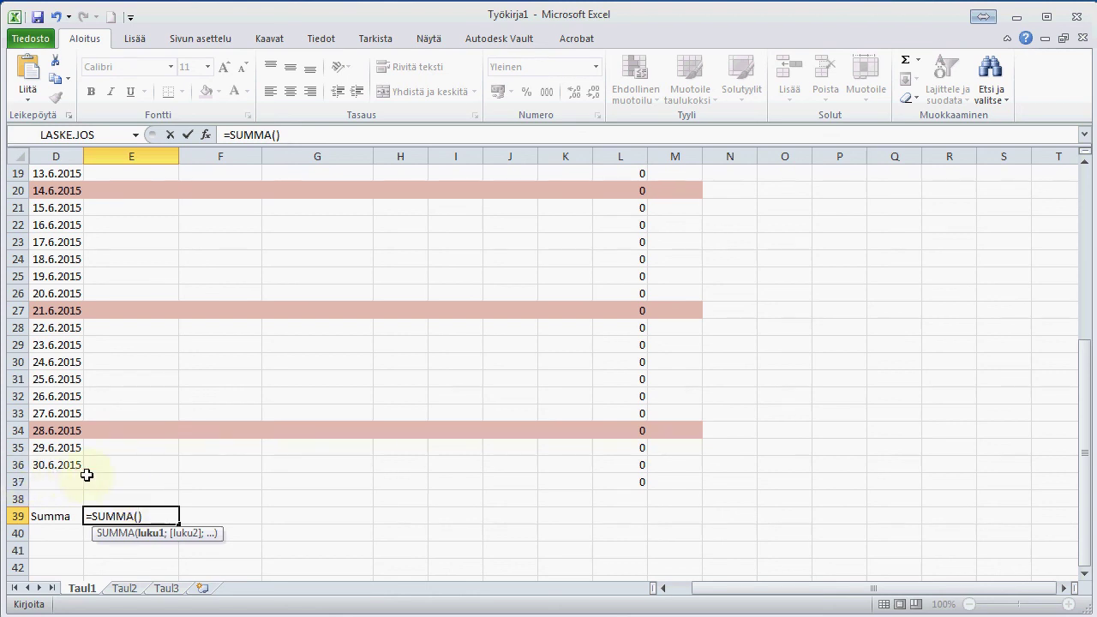
pyautogui.moveTo(112, 477)
pyautogui.mouseDown()
pyautogui.moveTo(129, 169)
pyautogui.moveTo(119, 221)
pyautogui.mouseUp()
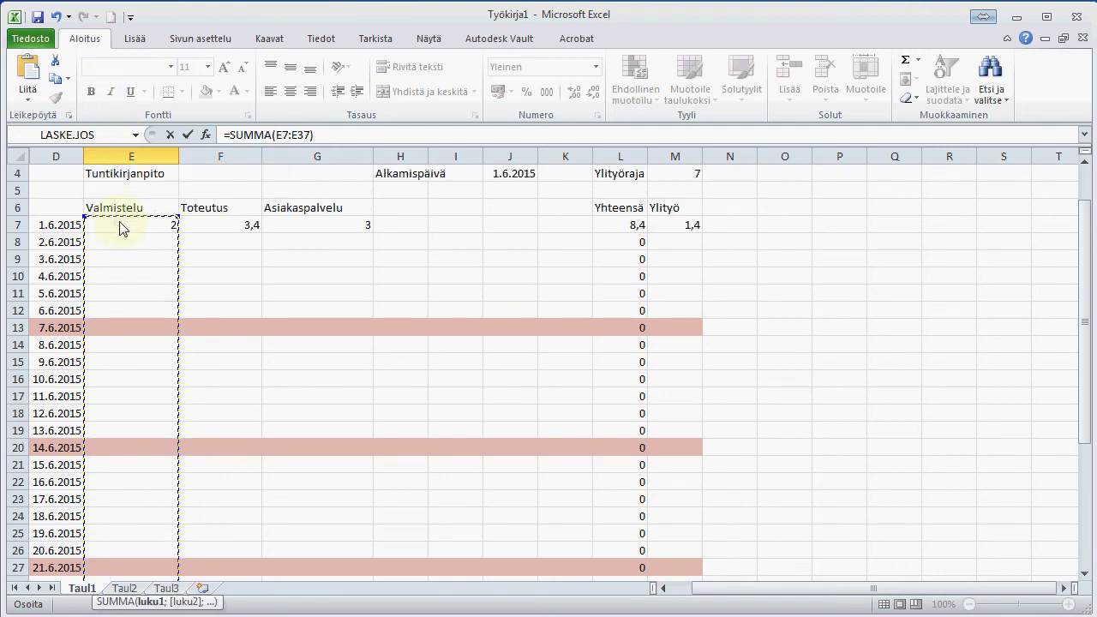
pyautogui.press('Return')
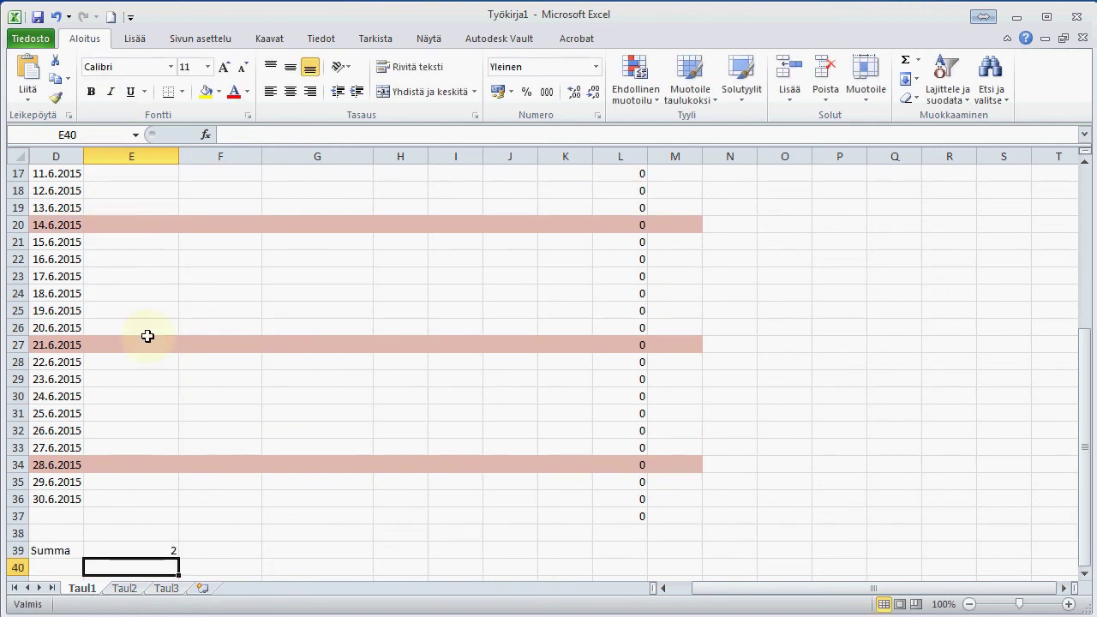
pyautogui.click(118, 551)
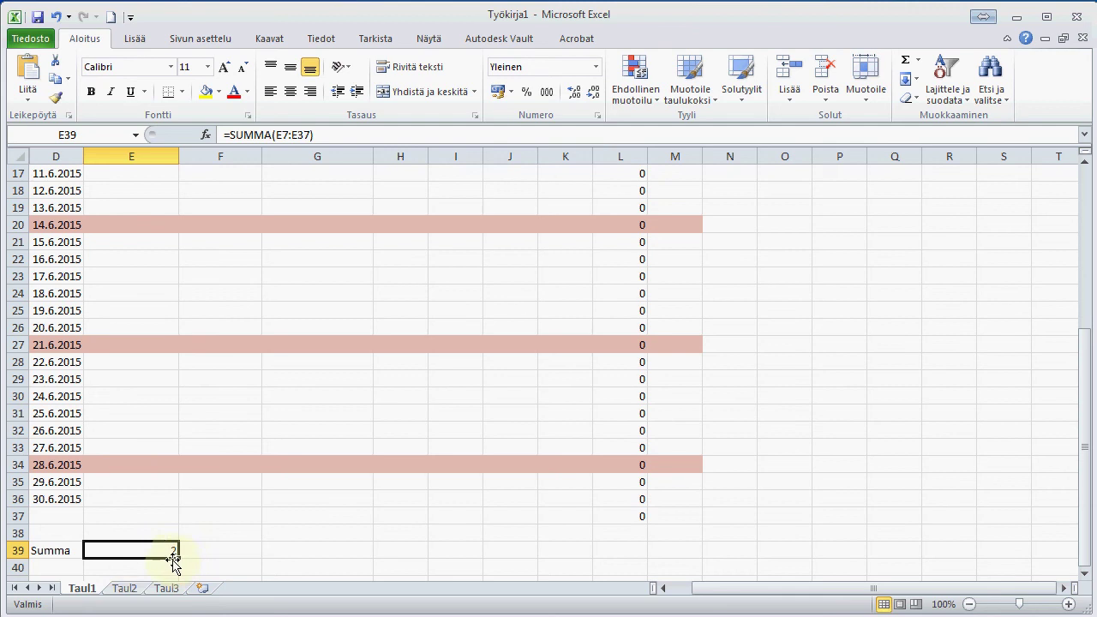
pyautogui.moveTo(180, 559); pyautogui.dragTo(701, 557)
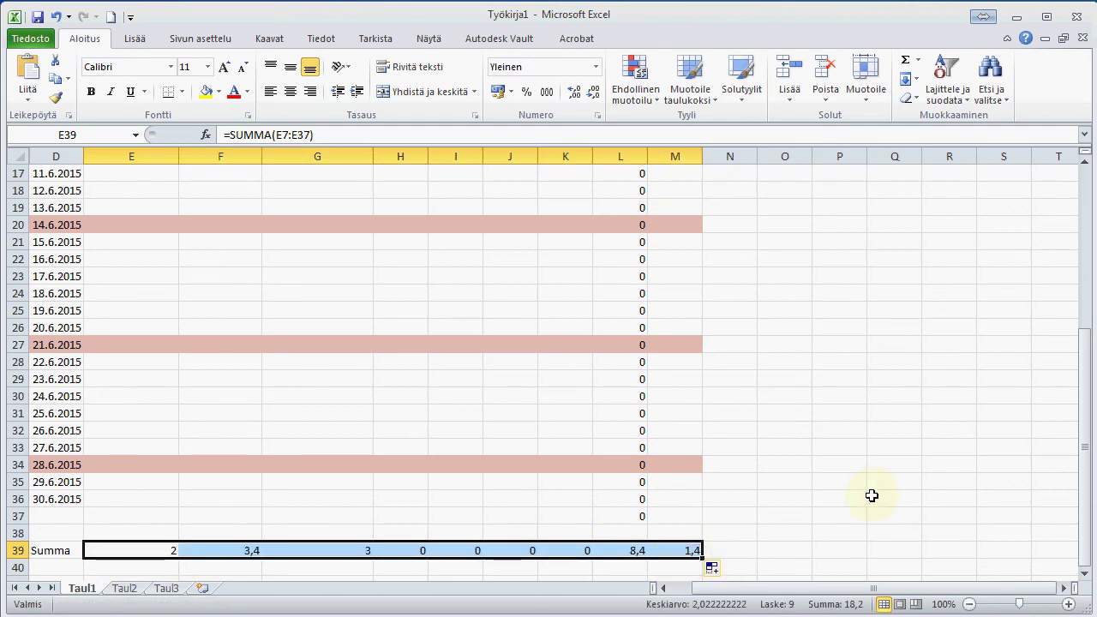
pyautogui.scroll(5, 870, 493)
# Step: Enter test hours: 4 in F16, 3 in G17, 2 in E18 and 4 in E15
pyautogui.click(206, 431)
pyautogui.write('4')
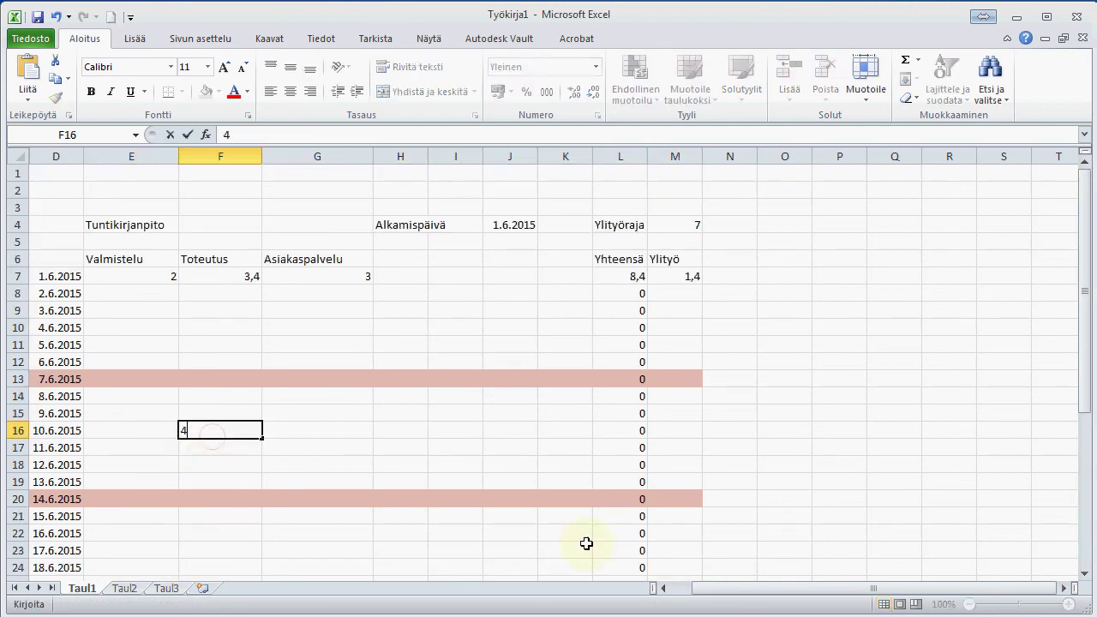
pyautogui.click(360, 447)
pyautogui.write('3')
pyautogui.click(386, 449)
pyautogui.click(124, 463)
pyautogui.write('2')
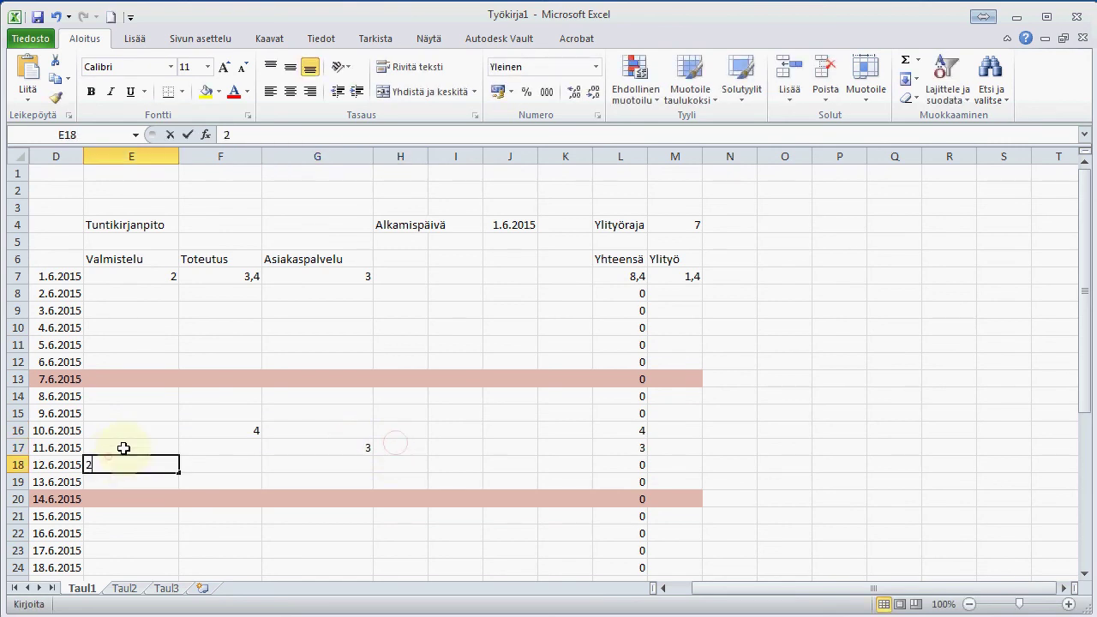
pyautogui.click(112, 415)
pyautogui.write('4')
pyautogui.click(211, 405)
# Step: Scroll down to the Summa row to check the updated totals, then back up
pyautogui.scroll(-6, 431, 454)
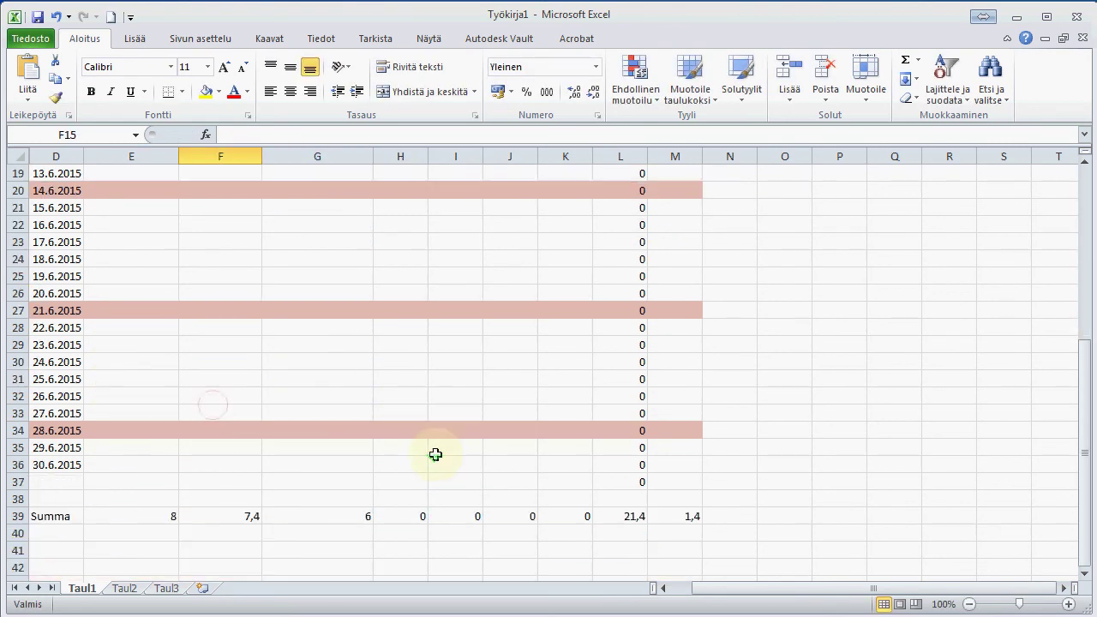
pyautogui.scroll(-3, 431, 454)
pyautogui.scroll(4, 544, 431)
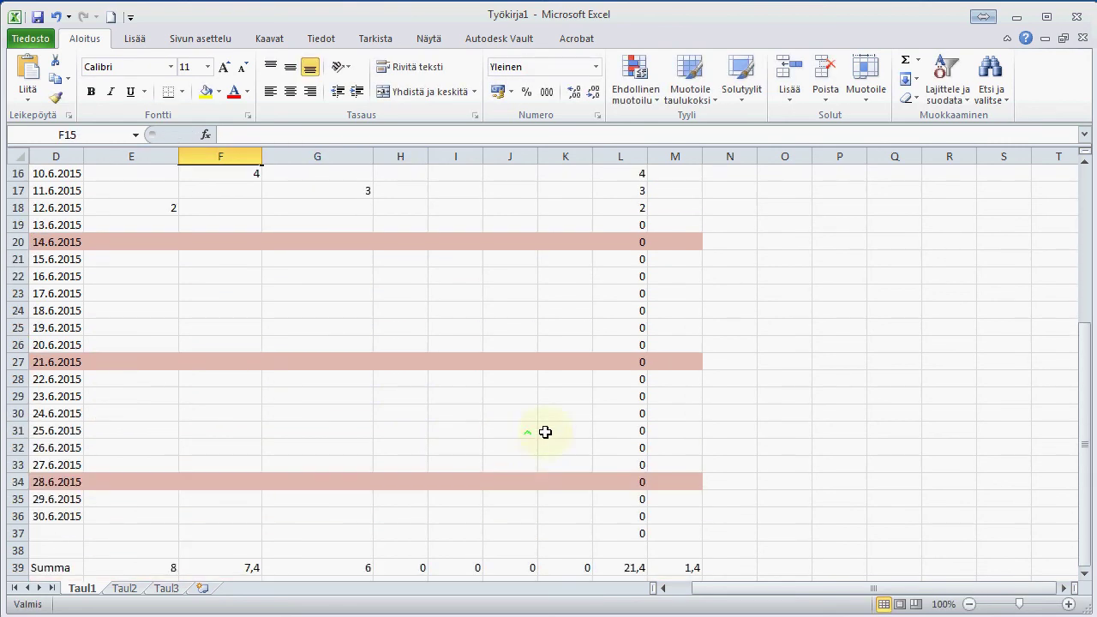
pyautogui.scroll(5, 543, 431)
pyautogui.scroll(-5, 694, 363)
pyautogui.scroll(-4, 690, 364)
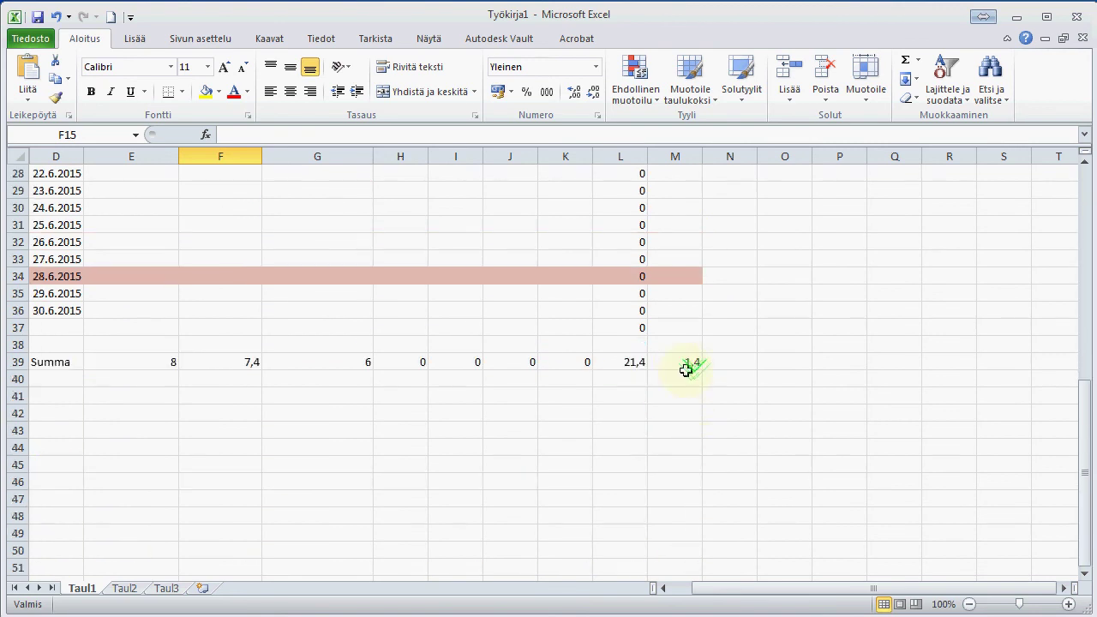
pyautogui.scroll(6, 686, 372)
pyautogui.scroll(3, 727, 385)
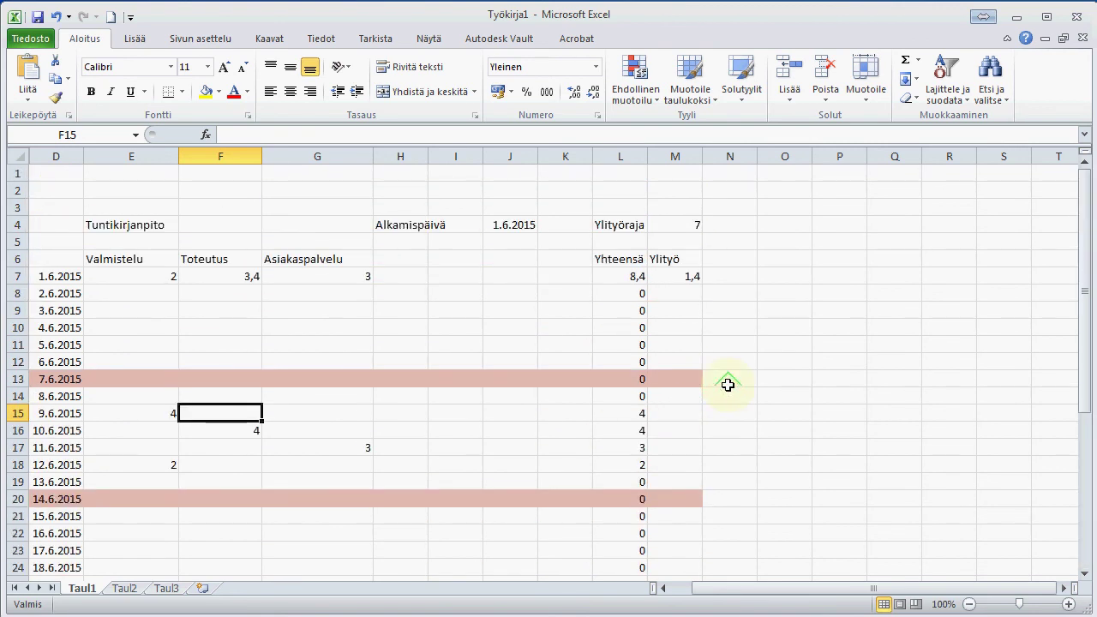